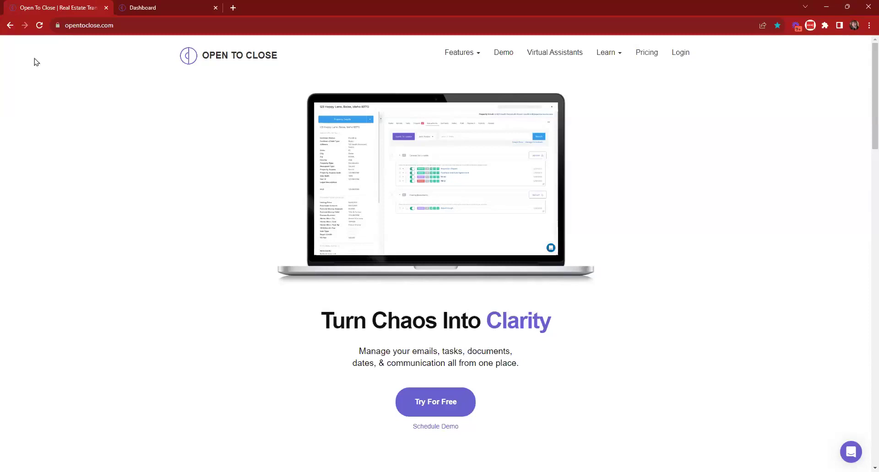
- Switch to the Open To Close dashboard, leave the template editor and look at how a new property is started
click(136, 6)
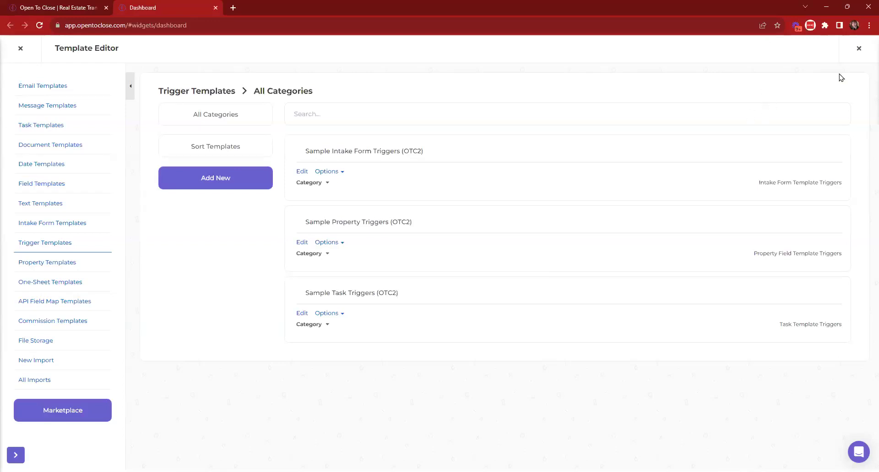
click(841, 56)
click(737, 51)
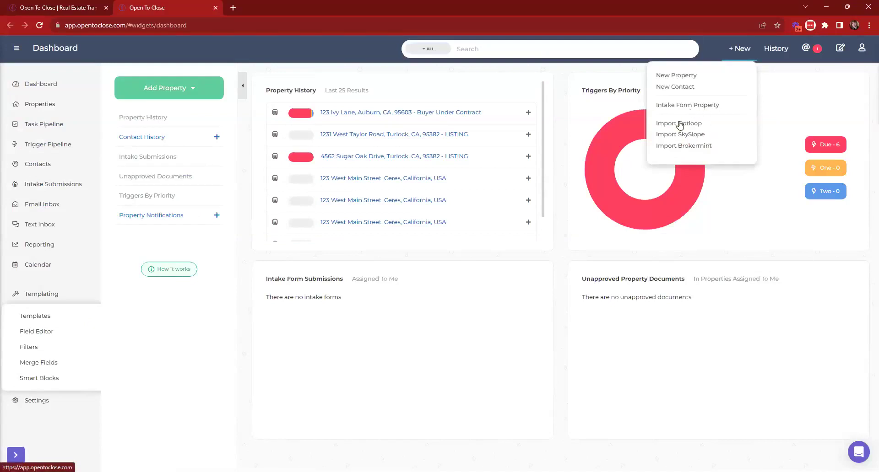
click(664, 76)
click(20, 48)
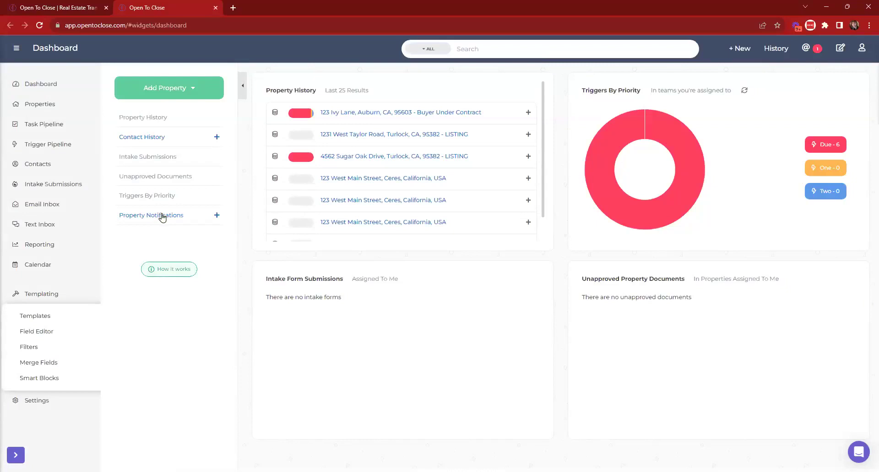
- In the Buyers Residential Contract (OTC2) intake form template, add a form trigger with action Form Approved (internally) and function Add or Remove Template
click(25, 321)
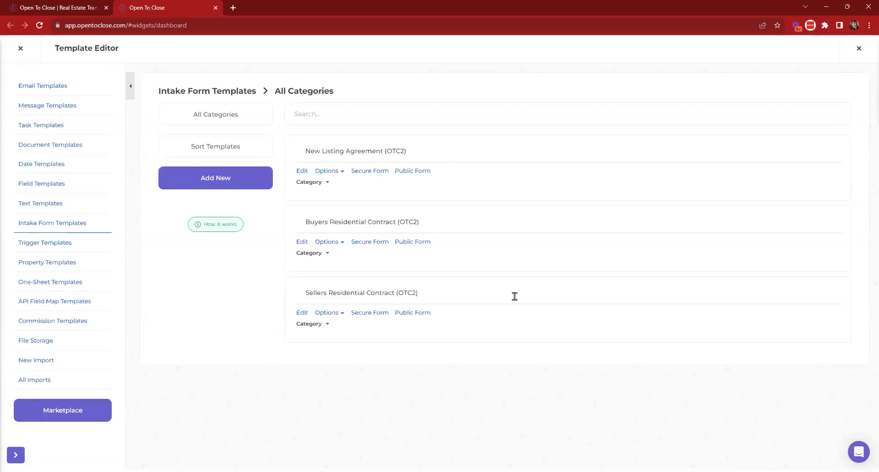
click(302, 242)
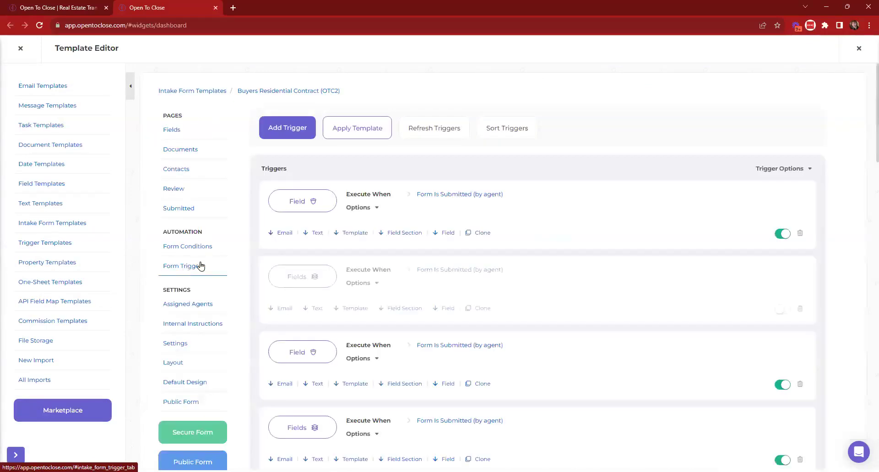
click(295, 126)
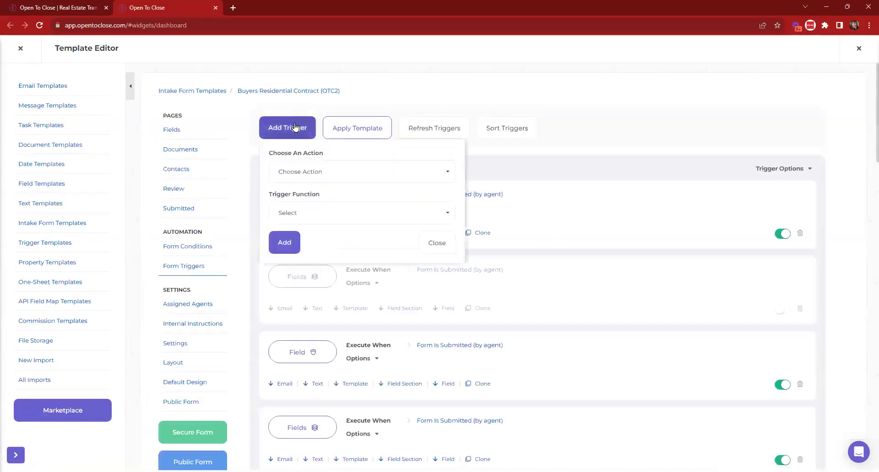
click(293, 177)
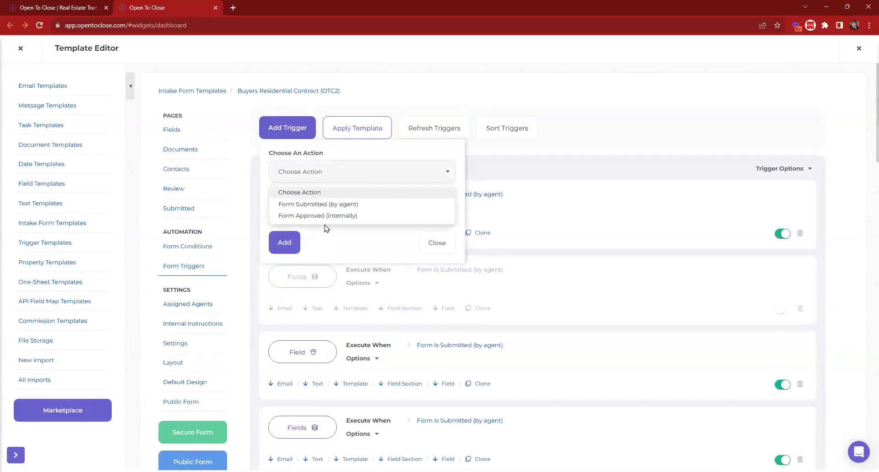
click(316, 216)
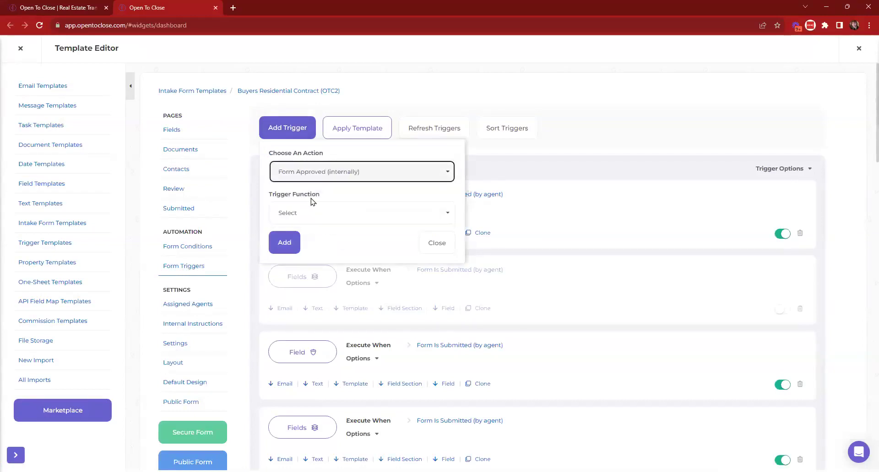
click(319, 219)
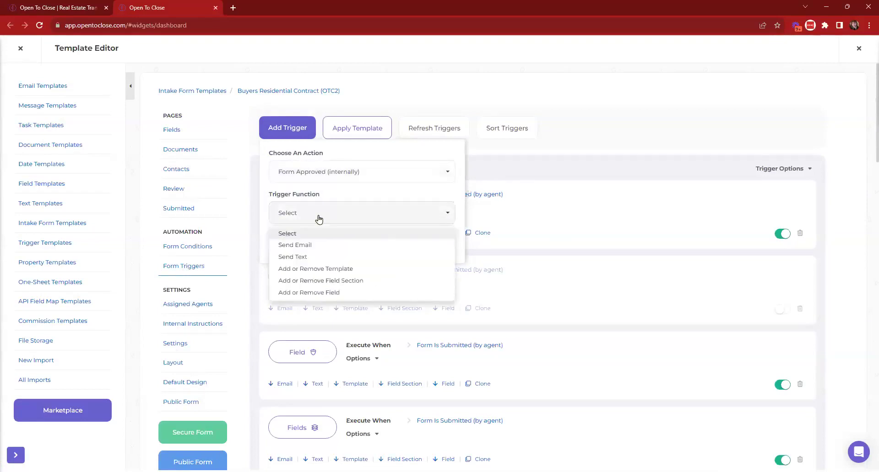
click(314, 270)
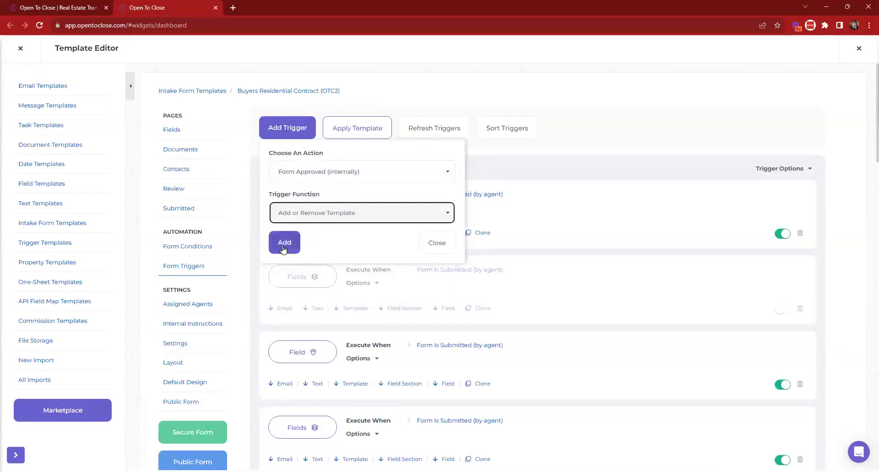
click(284, 243)
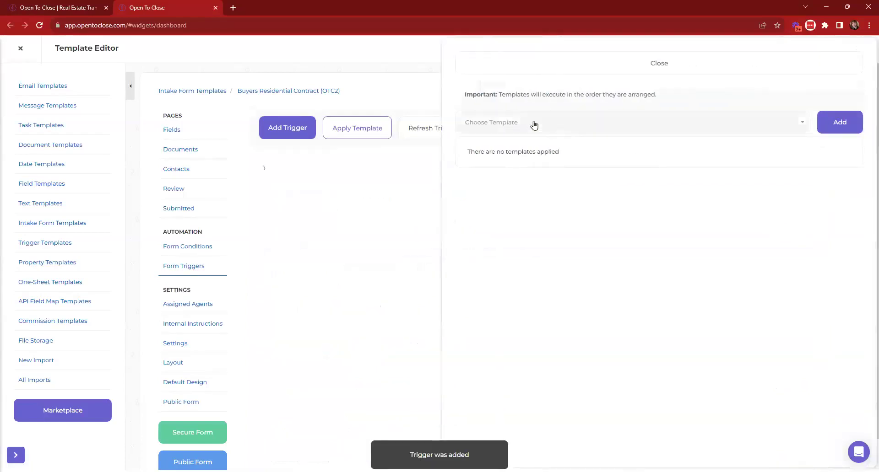
- Attach the trigger template Sample Property Triggers (OTC2) to the new form trigger
click(572, 123)
double_click(497, 190)
click(520, 186)
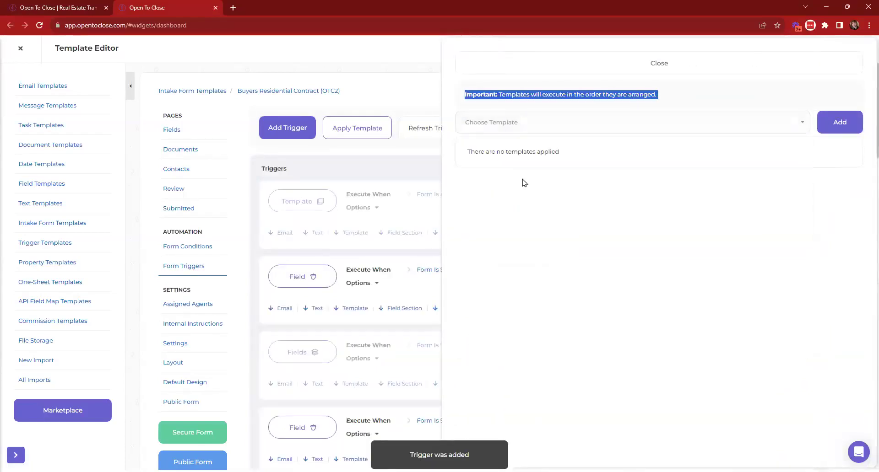
click(512, 126)
scroll(508, 220, down, 3)
scroll(512, 236, down, 10)
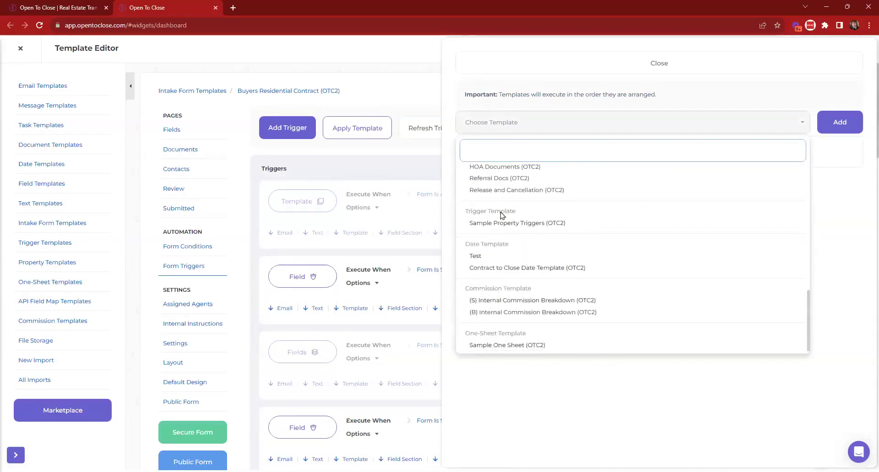
click(510, 224)
click(839, 122)
click(591, 70)
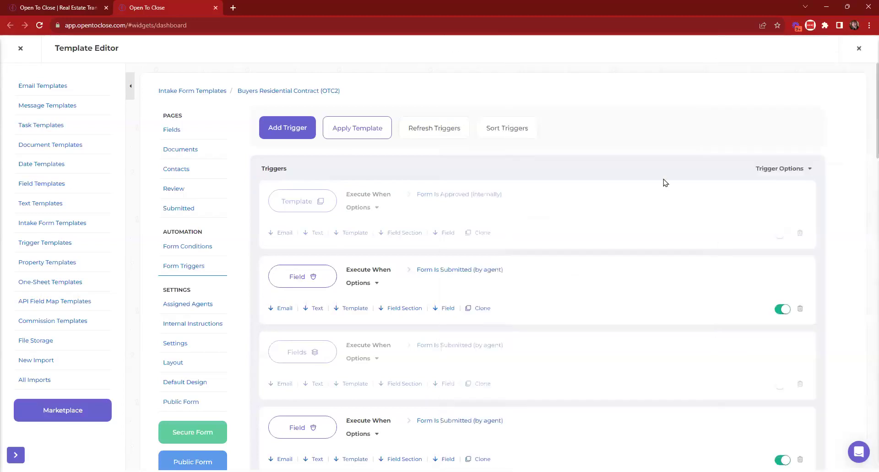
- Enable the new template trigger and enter "Add Inspection Triggers" as its details
click(778, 171)
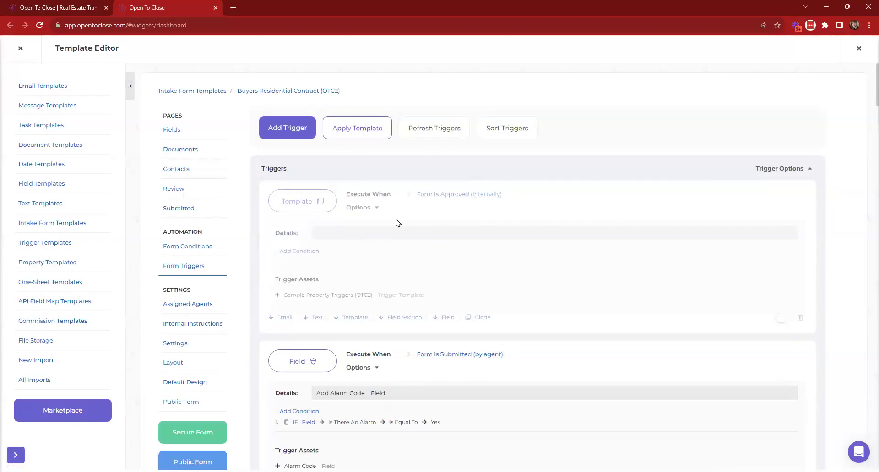
drag(422, 295, 280, 302)
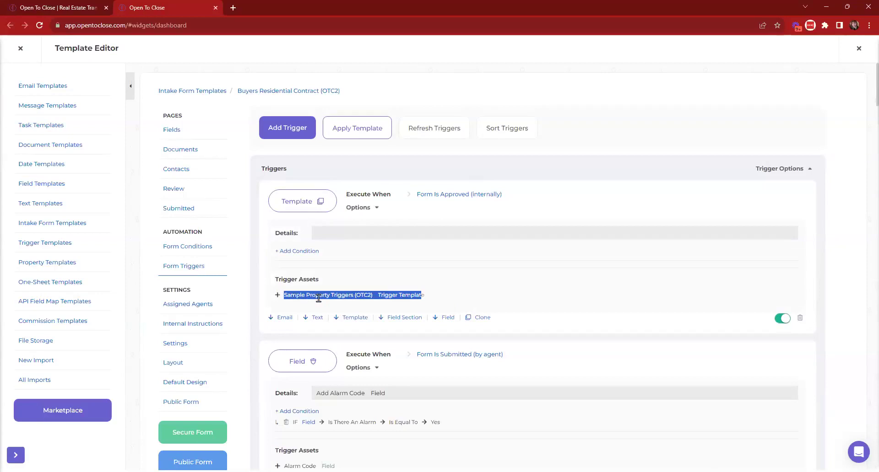
click(373, 228)
text(Add)
text( Inspection rel)
key(BackSpace)
key(BackSpace)
text(iggers)
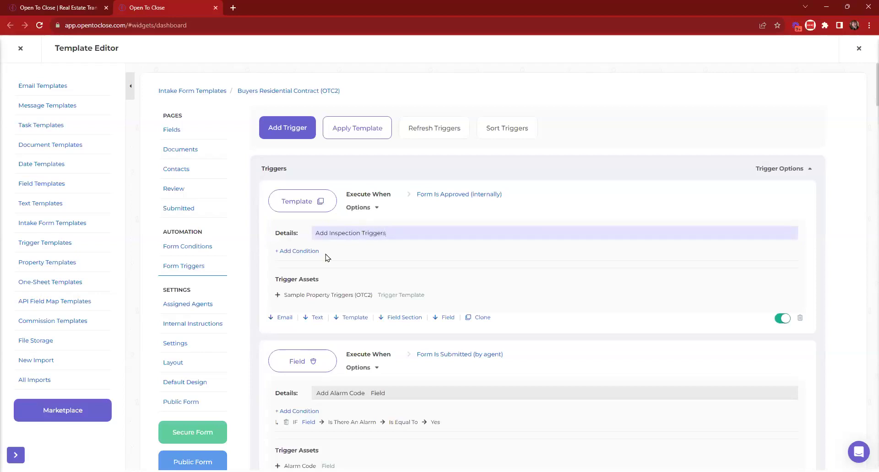
- Add a condition to the template trigger: property field Will There Be An Inspection Is Equal To Yes
click(289, 251)
click(53, 109)
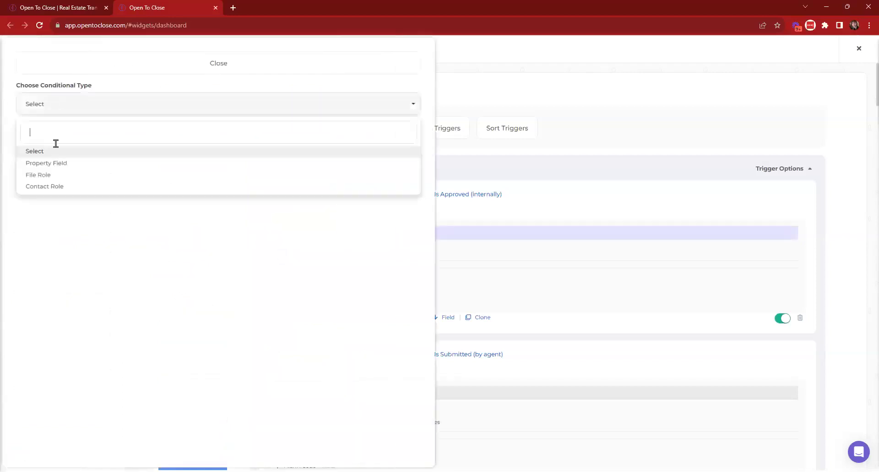
click(61, 164)
click(78, 154)
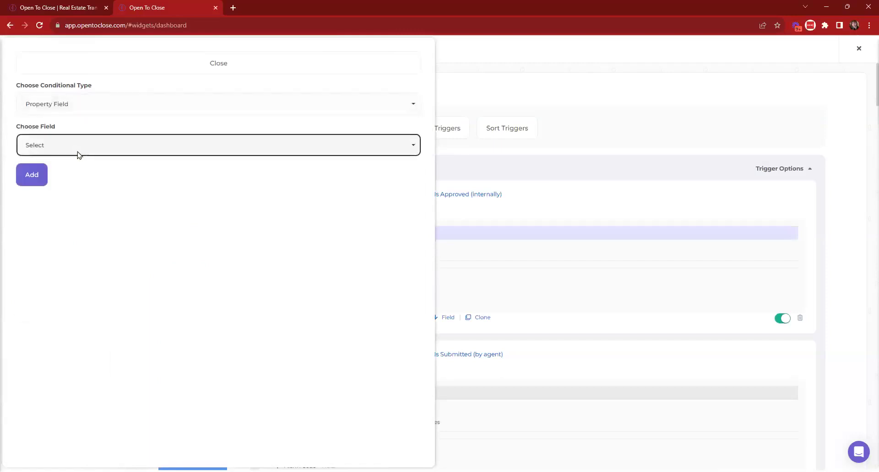
text(inspec)
scroll(89, 293, down, 3)
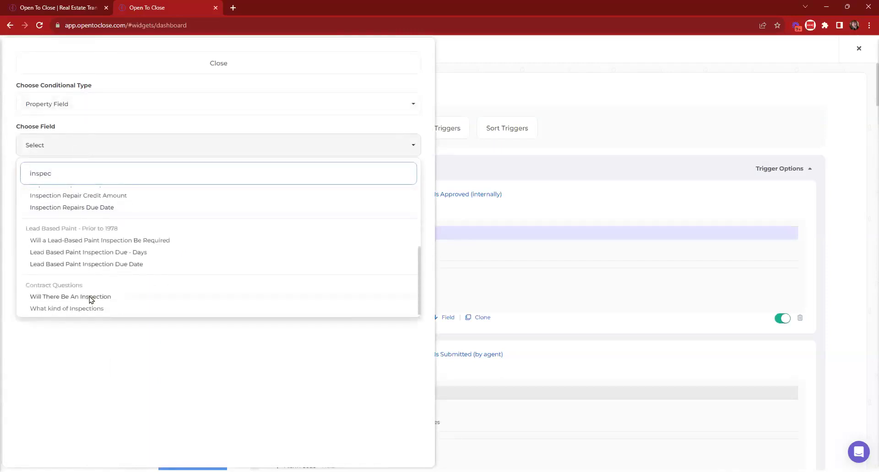
click(90, 298)
click(71, 186)
click(51, 244)
click(49, 227)
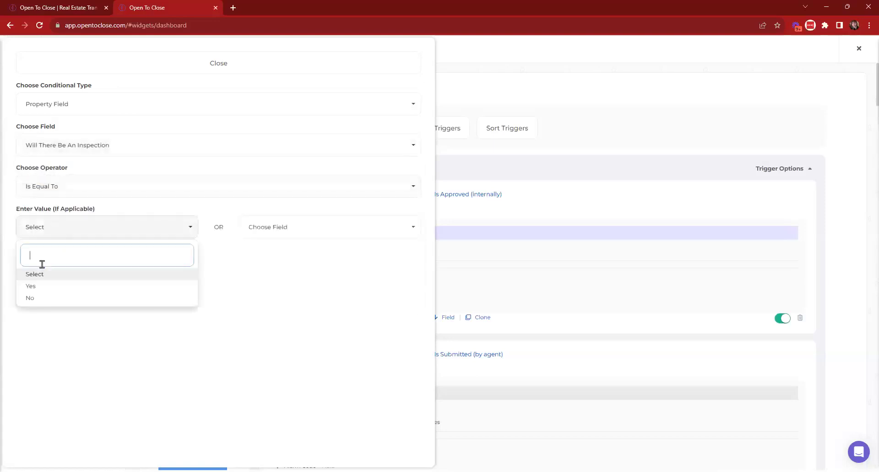
click(30, 287)
click(32, 257)
click(202, 59)
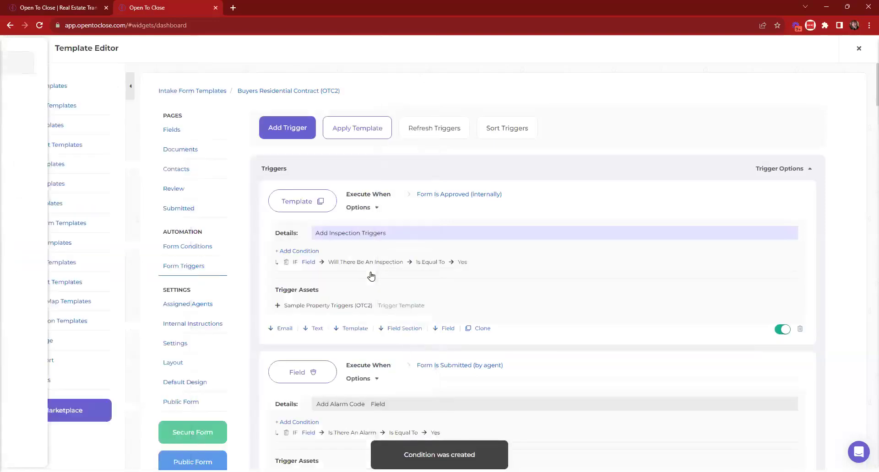
click(414, 232)
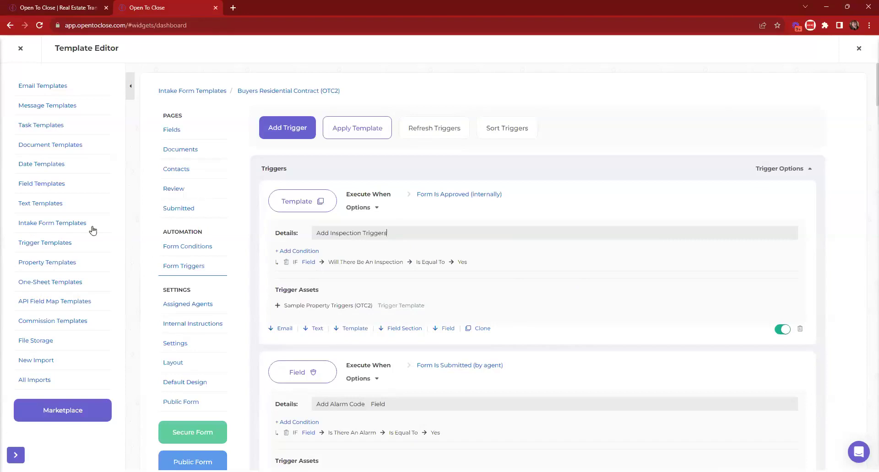
- Review the task templates and the trigger templates, including the type assigned to Sample Property Triggers (OTC2)
click(43, 246)
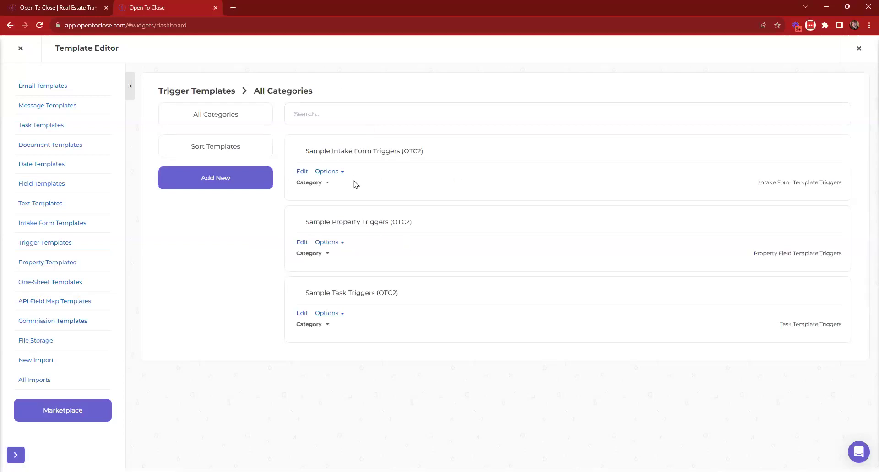
click(36, 125)
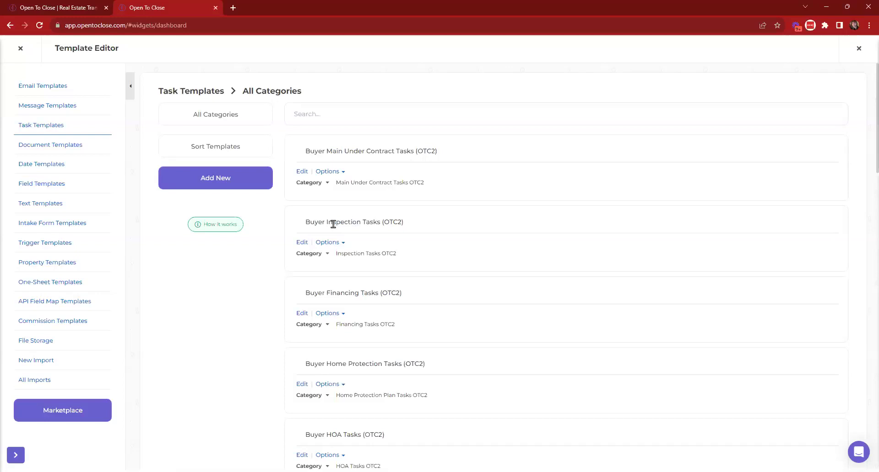
click(41, 223)
click(52, 241)
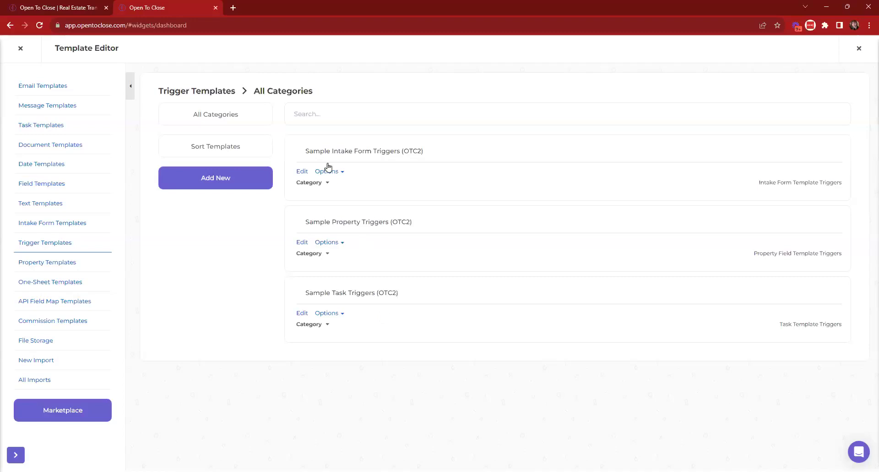
drag(742, 251, 754, 254)
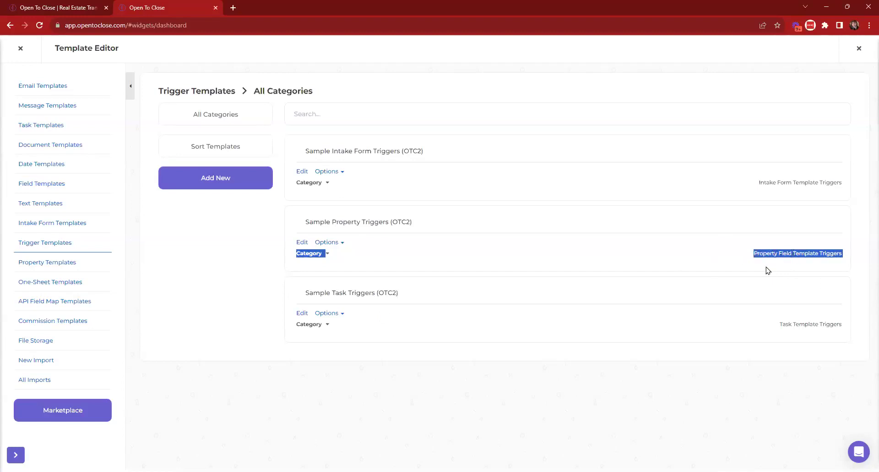
click(267, 262)
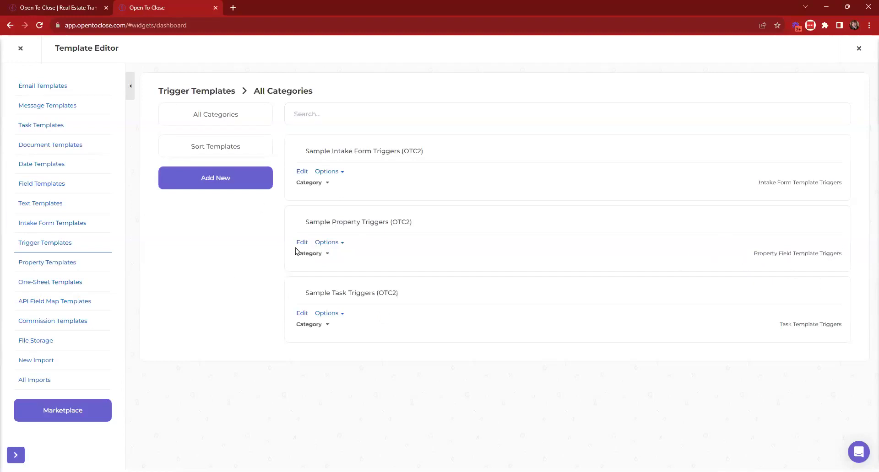
- Review the form triggers of the Buyers Residential Contract (OTC2) intake form template and the options for creating new records
click(33, 229)
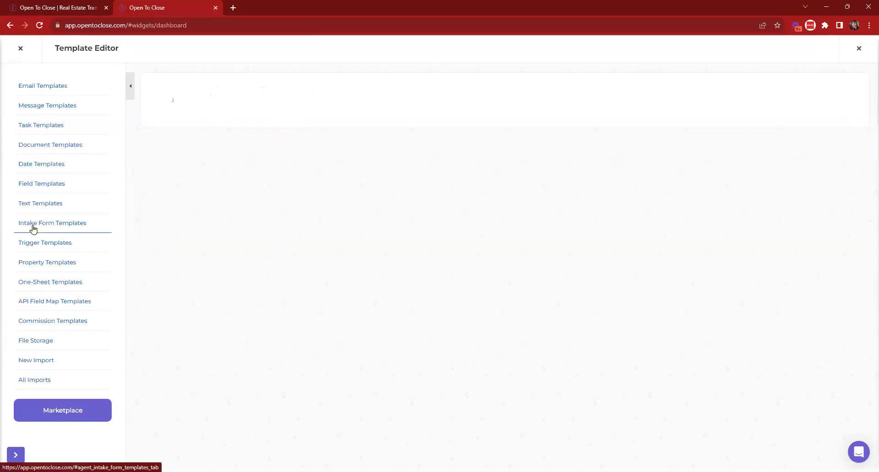
click(301, 242)
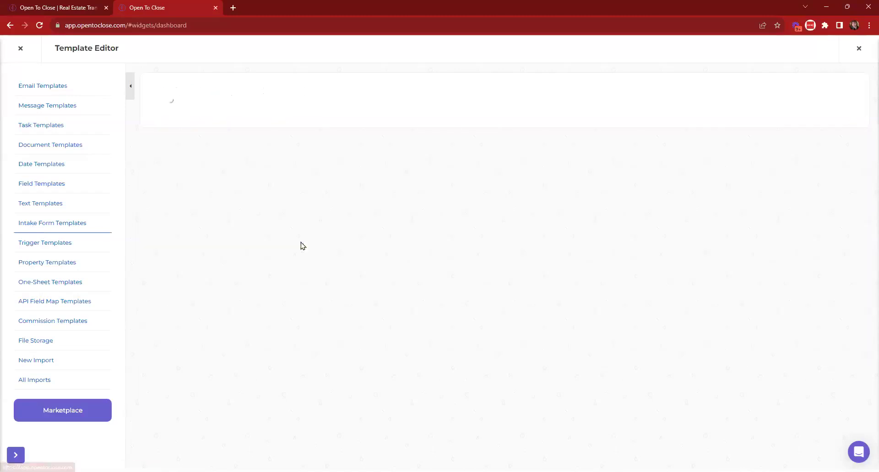
click(181, 267)
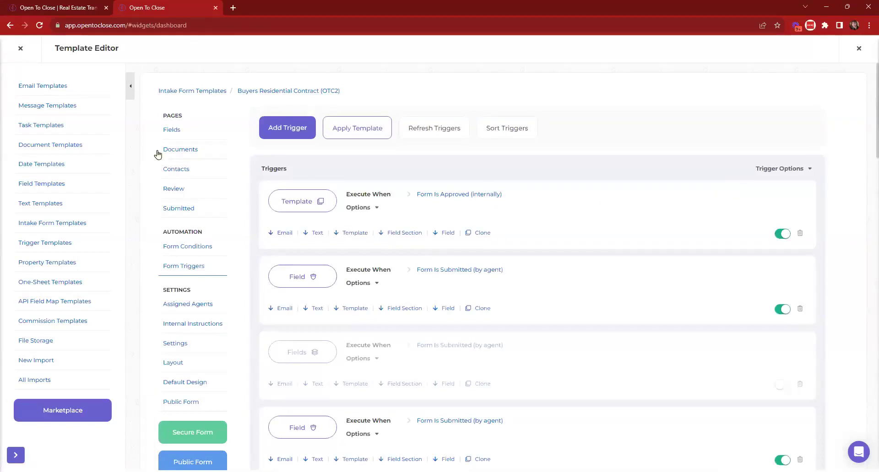
key(Escape)
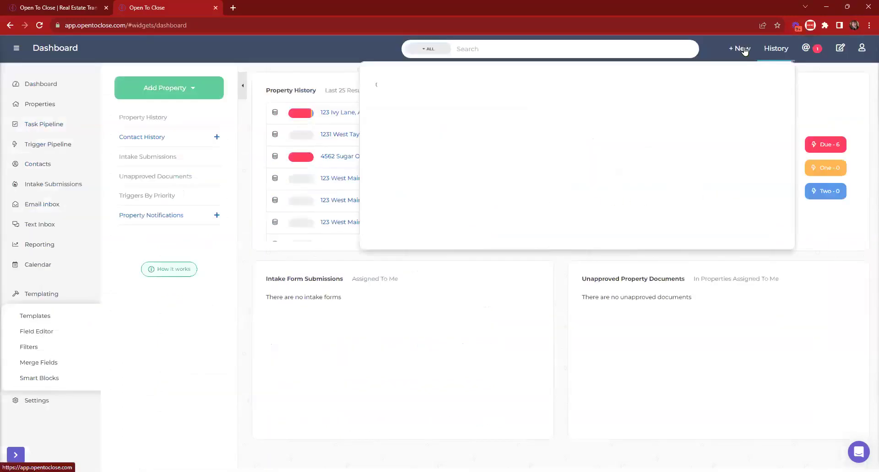
click(744, 49)
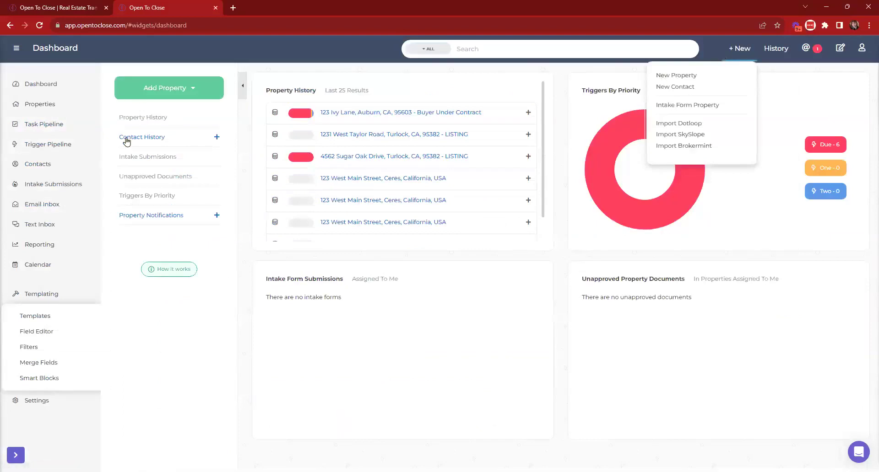
- Create a new property template named "Property Triggers ONLY!"
click(36, 318)
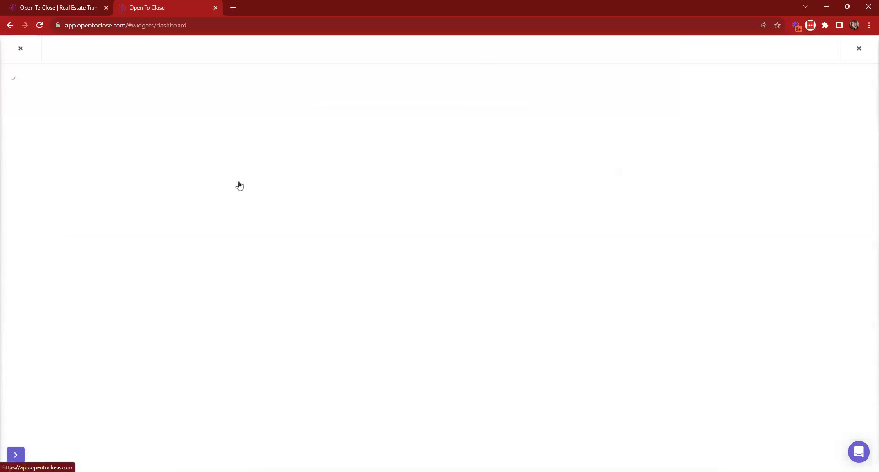
click(218, 179)
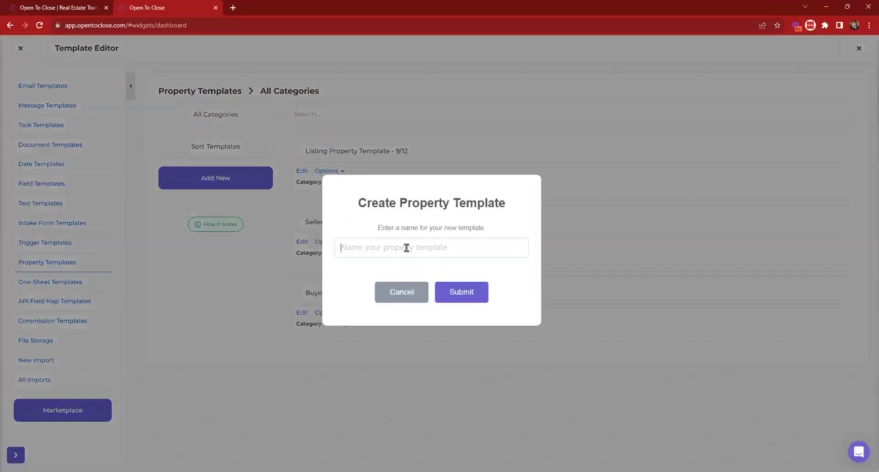
text(Property Triggers ONLY!)
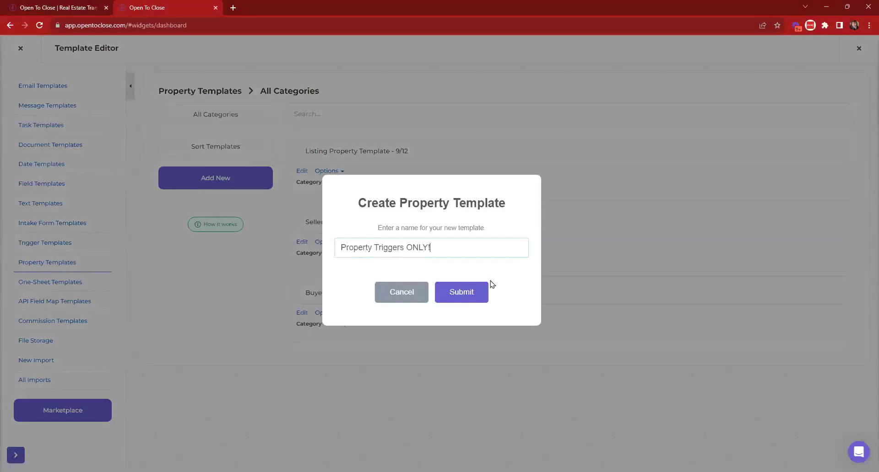
click(465, 296)
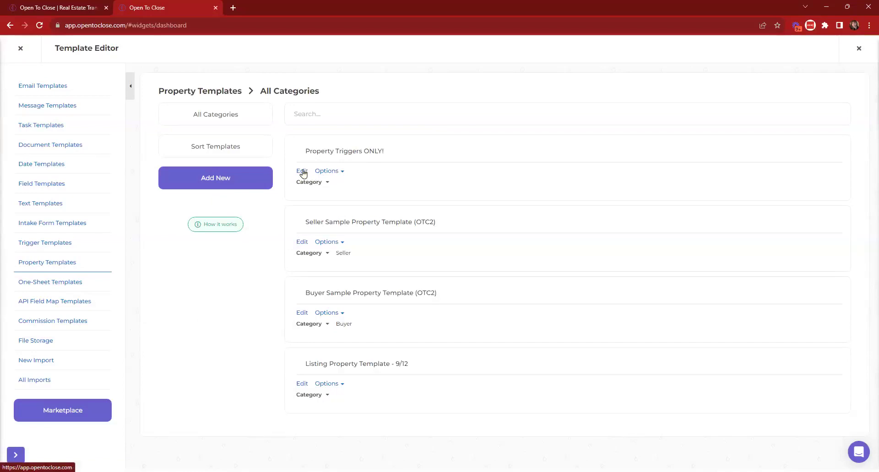
- Check the trigger templates list, then examine which trigger templates can be chosen in the Property Triggers ONLY! property template
click(61, 244)
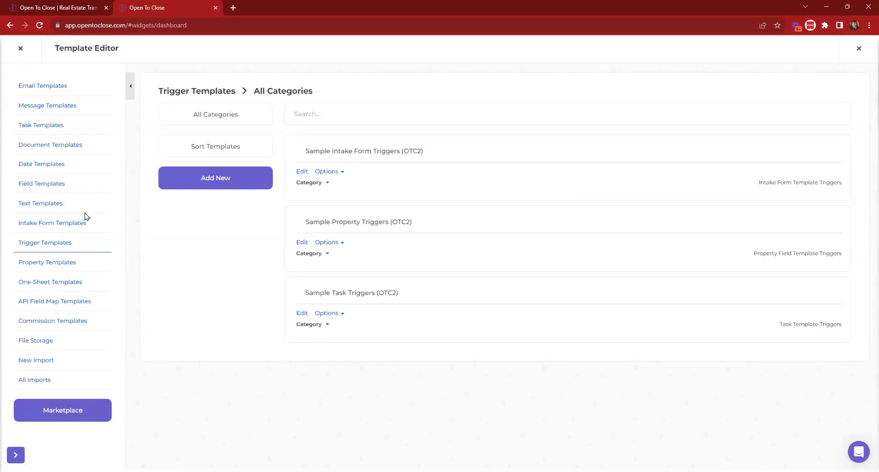
click(48, 265)
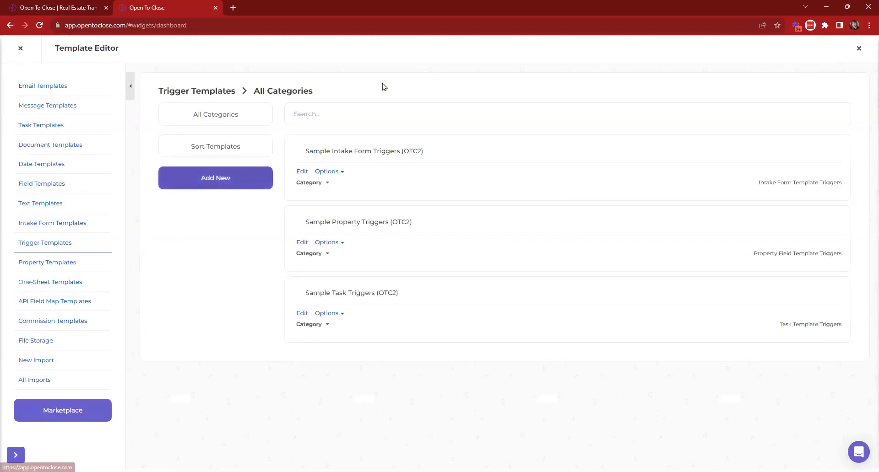
click(302, 171)
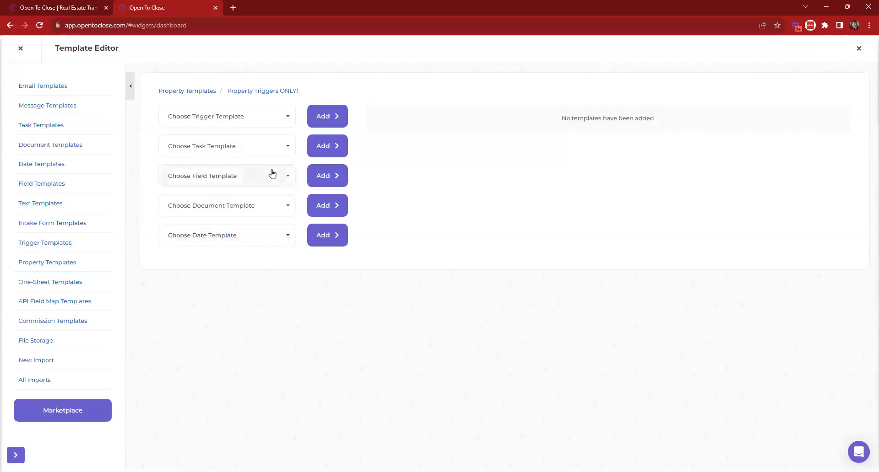
click(228, 125)
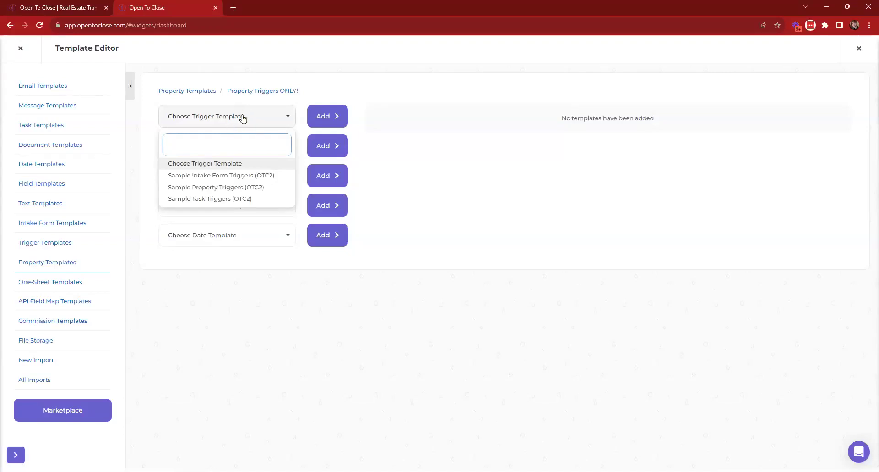
click(242, 117)
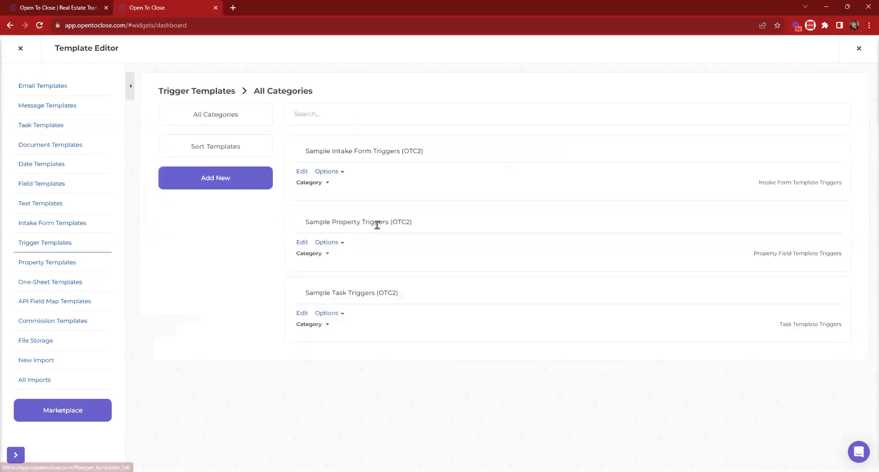
- Review the Sample Property Triggers (OTC2) trigger template, including its available trigger functions and each trigger's expanded details and conditions
click(302, 243)
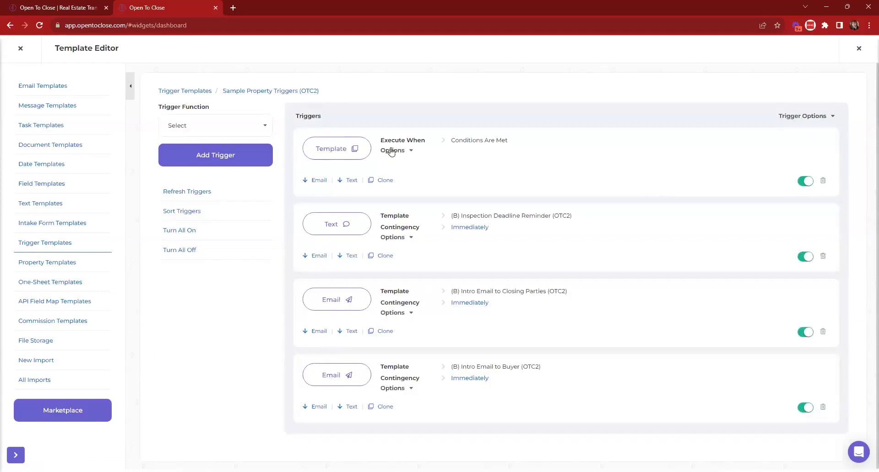
click(212, 131)
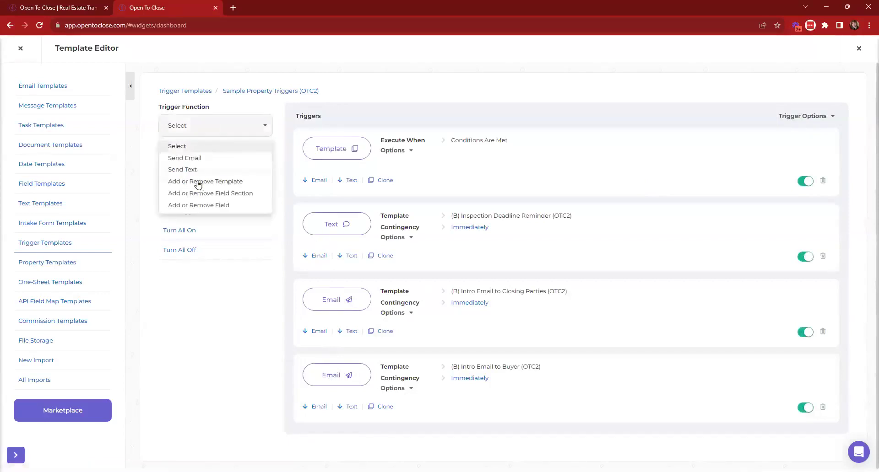
click(206, 193)
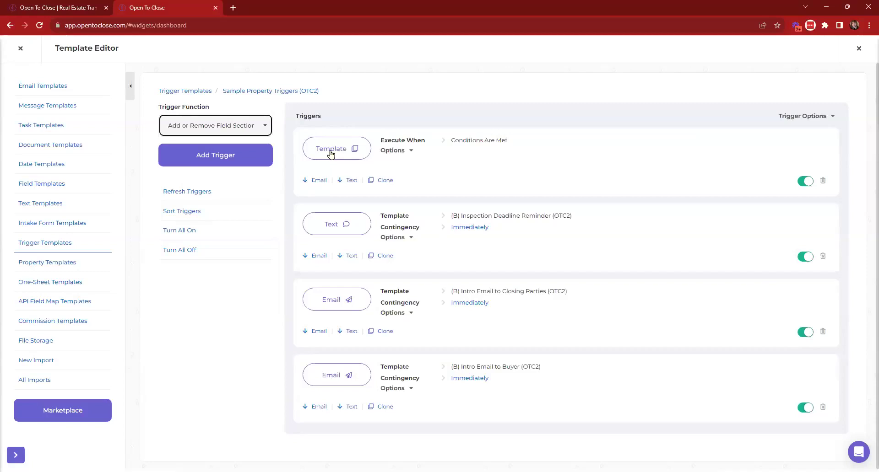
click(785, 118)
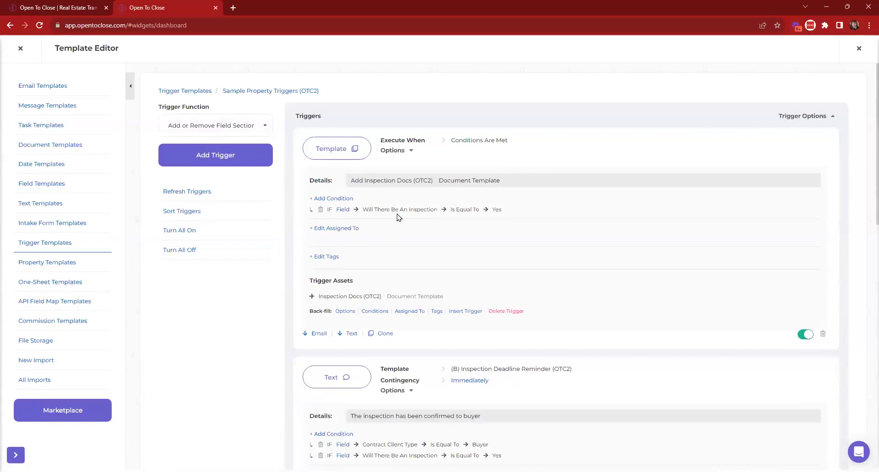
scroll(398, 217, down, 6)
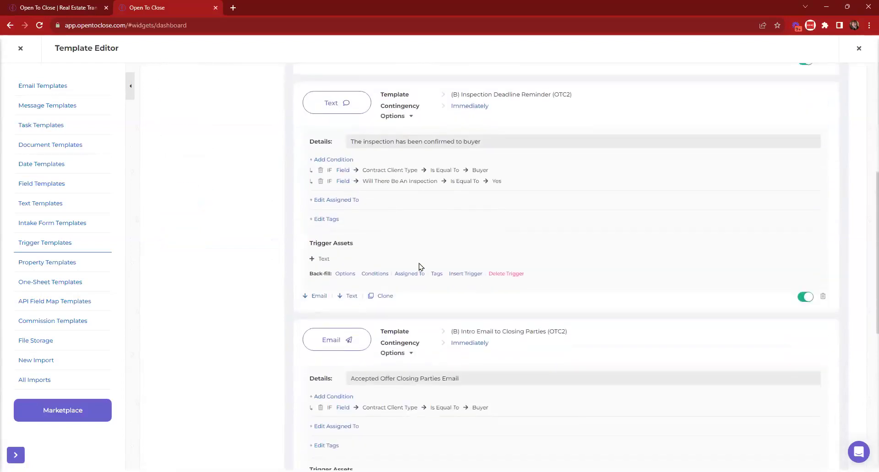
scroll(421, 184, down, 7)
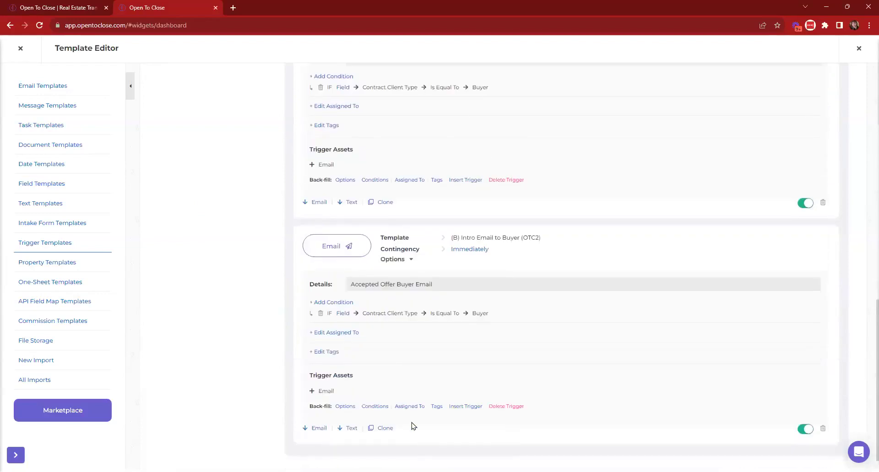
scroll(421, 350, up, 15)
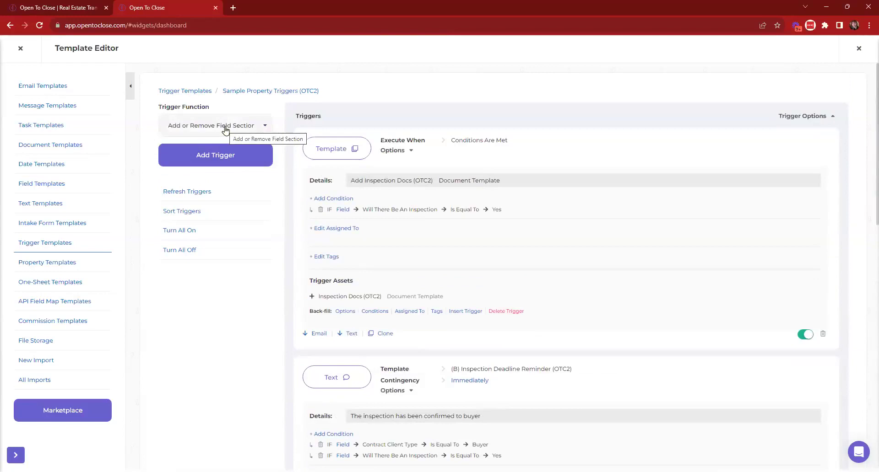
click(20, 48)
- Start a Dotloop import for the Redding property and assign it to team Community/Content with team user Community Team
mouse_move(745, 55)
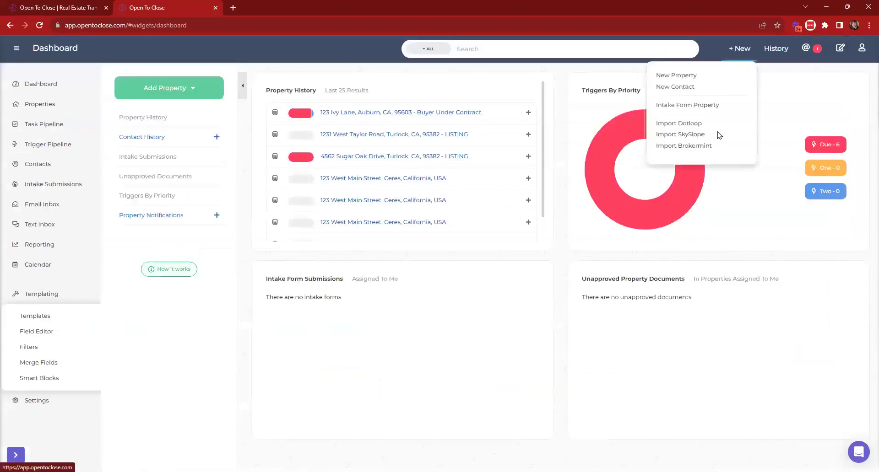
click(677, 125)
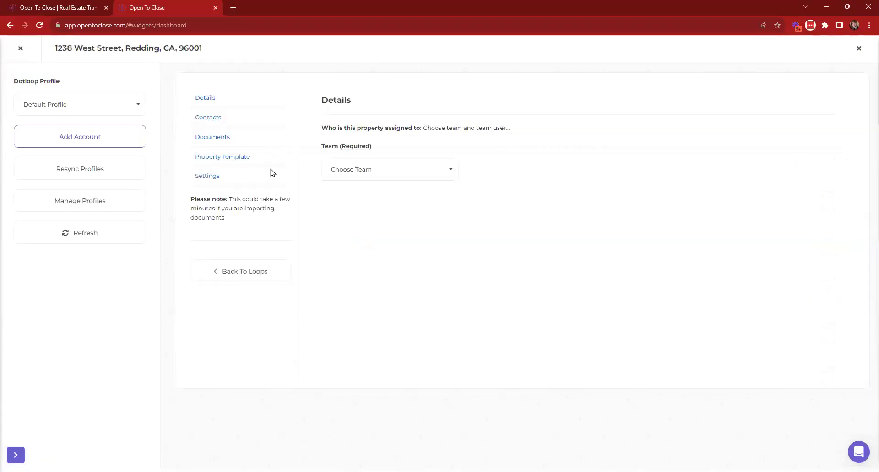
click(217, 161)
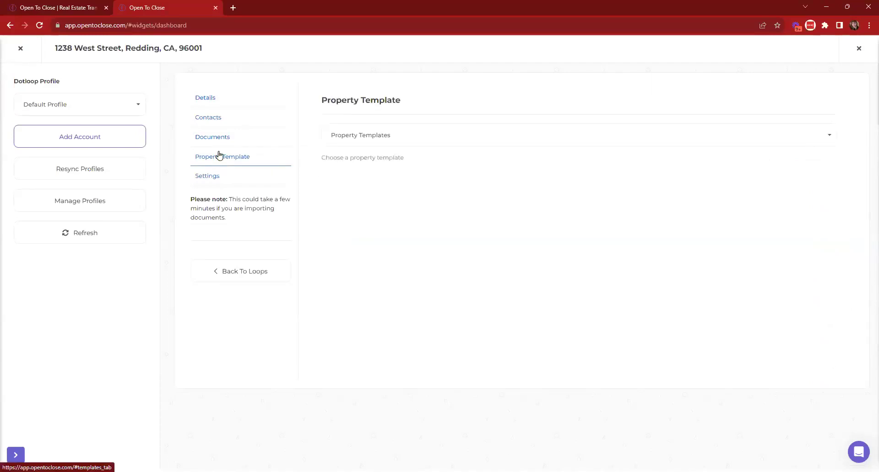
click(347, 175)
click(350, 229)
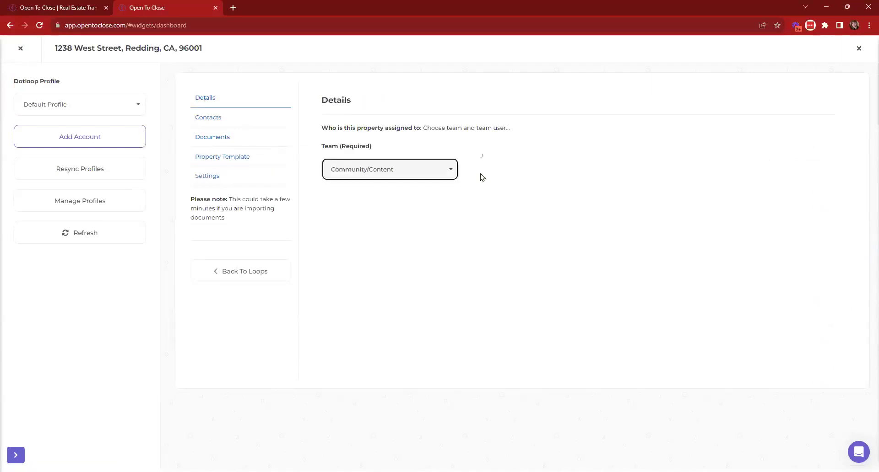
click(487, 173)
click(496, 227)
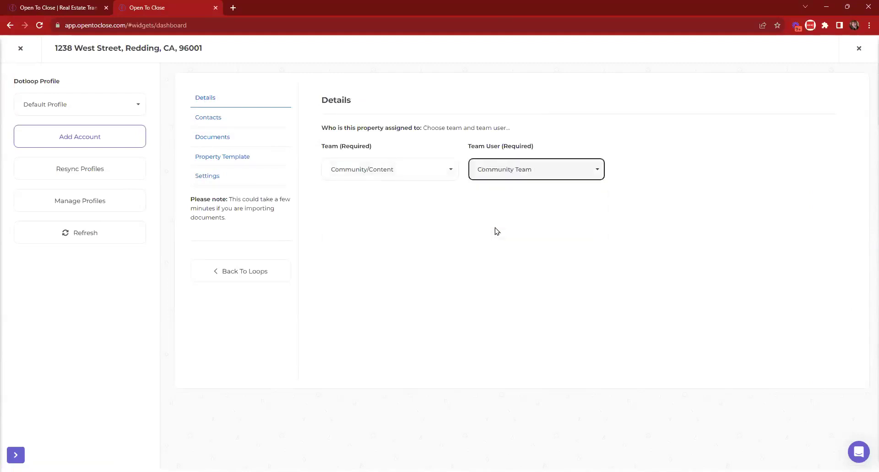
- Review the loop's import details from the client type and status to the property data, highlighting the Inspection Date field
scroll(476, 260, down, 4)
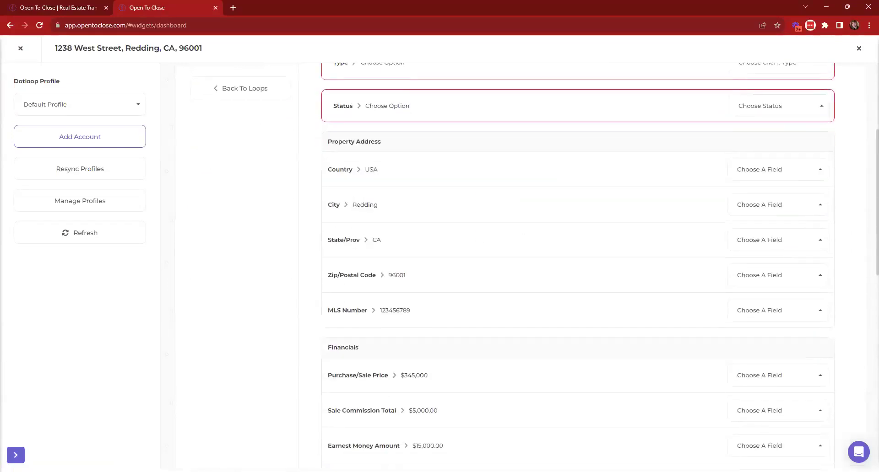
scroll(571, 307, down, 2)
scroll(570, 306, down, 2)
scroll(424, 188, up, 6)
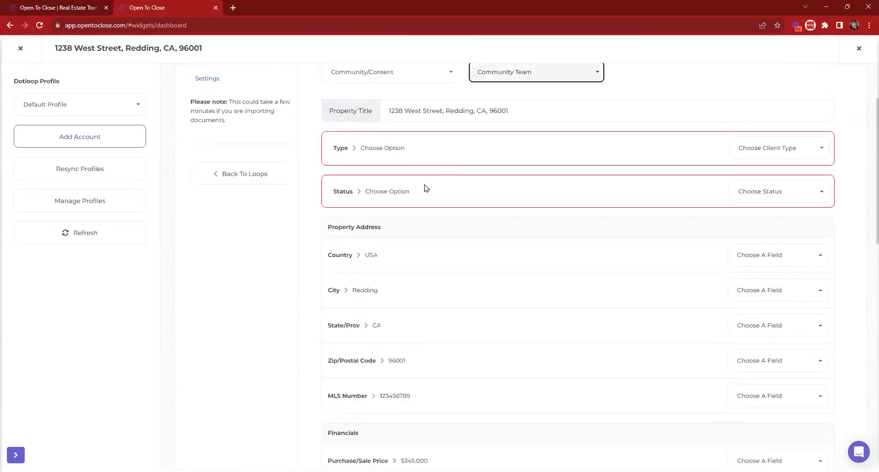
scroll(684, 200, up, 2)
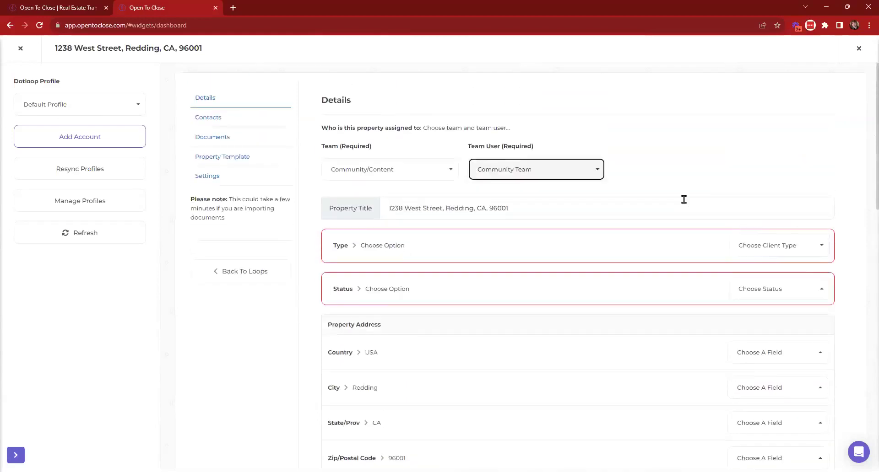
scroll(553, 392, down, 3)
scroll(552, 392, down, 10)
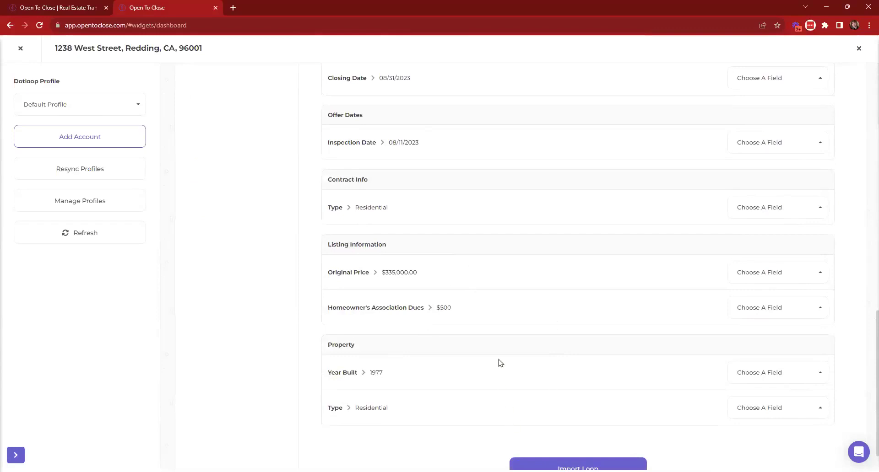
scroll(381, 229, up, 2)
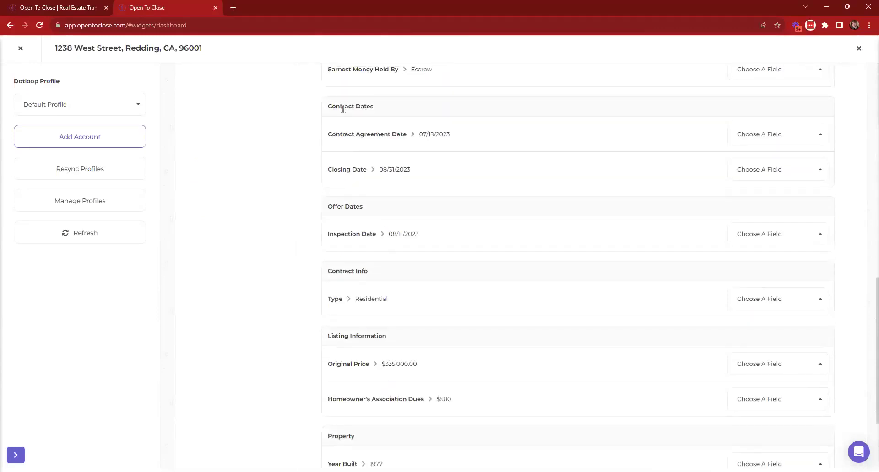
drag(327, 234, 376, 233)
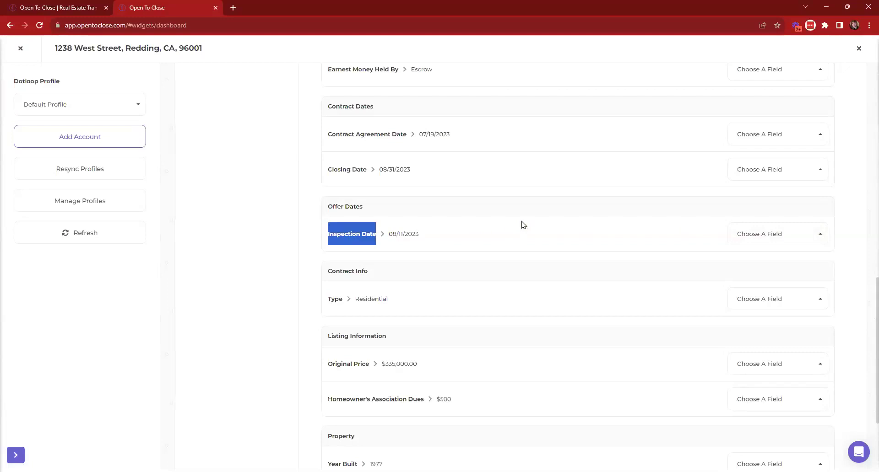
scroll(539, 242, up, 10)
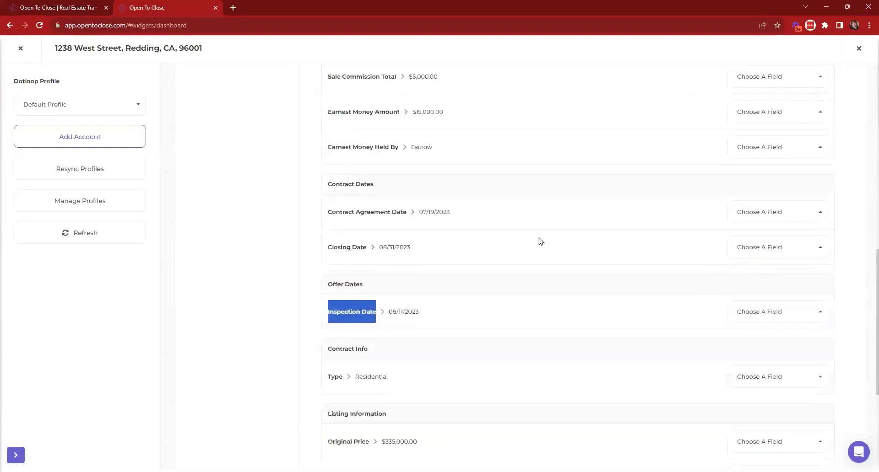
scroll(371, 202, up, 2)
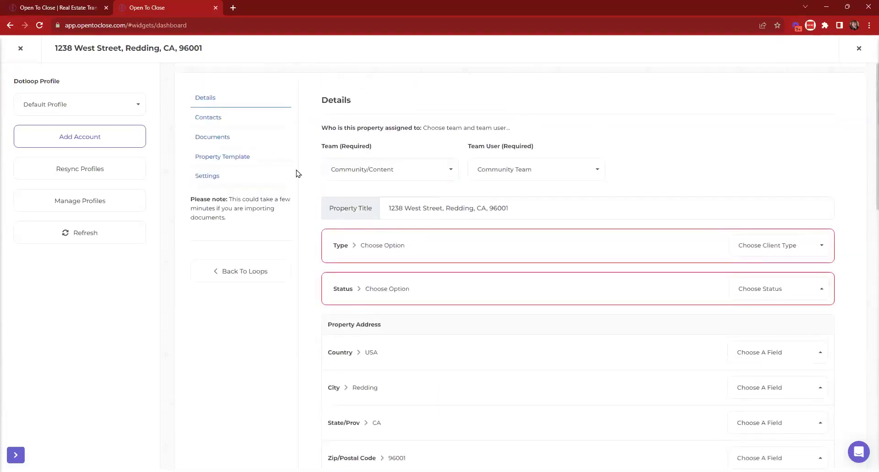
- Check the loop's contacts, choose Property Triggers ONLY! as its property template, and leave the import without running it
click(212, 117)
click(206, 136)
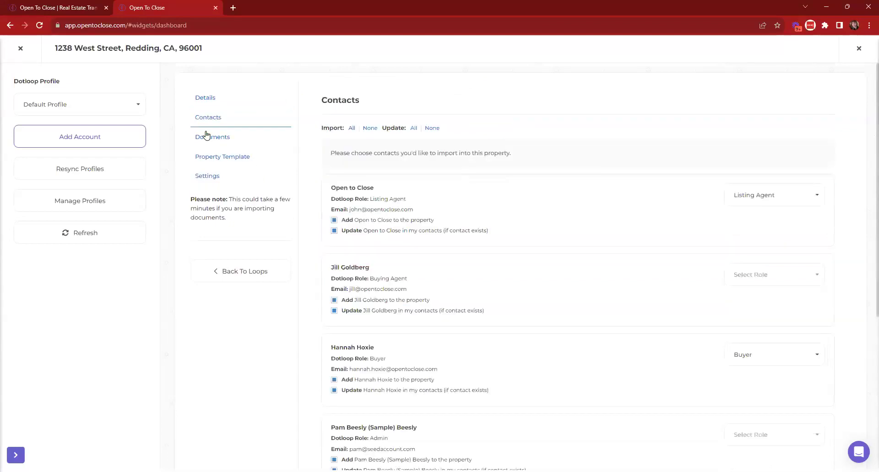
click(234, 159)
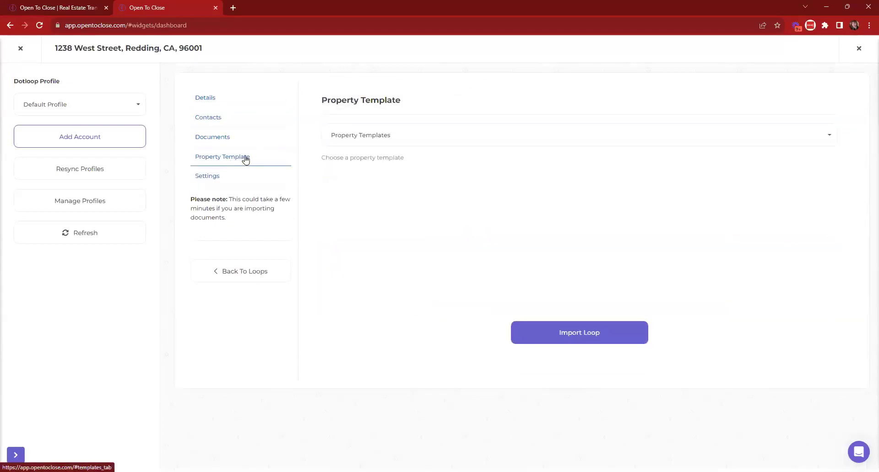
click(419, 134)
click(398, 194)
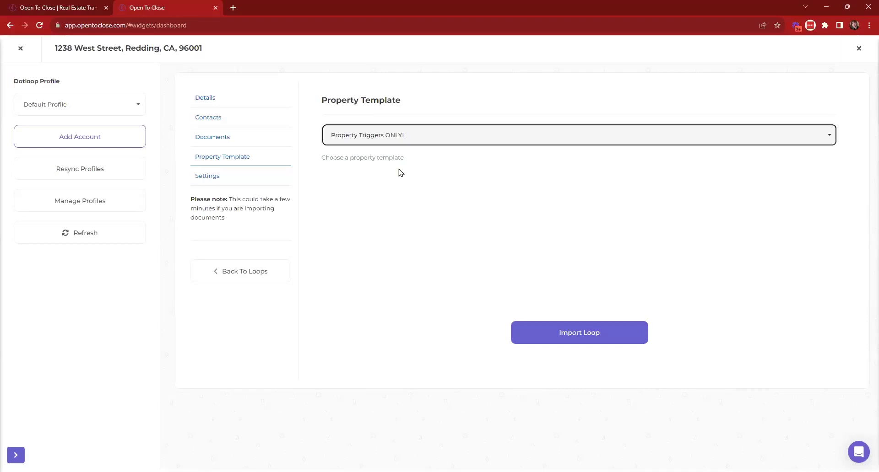
click(19, 48)
- Add the Sample Property Triggers (OTC2) trigger template to the Property Triggers ONLY! property template
click(10, 317)
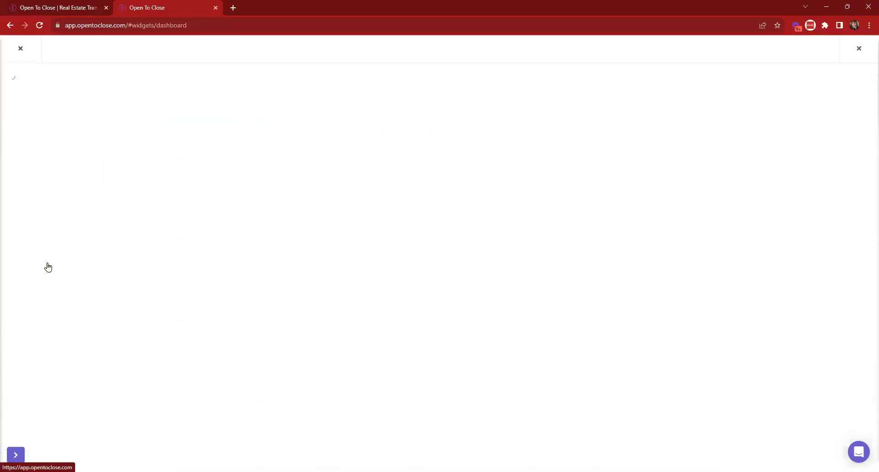
click(302, 173)
click(293, 120)
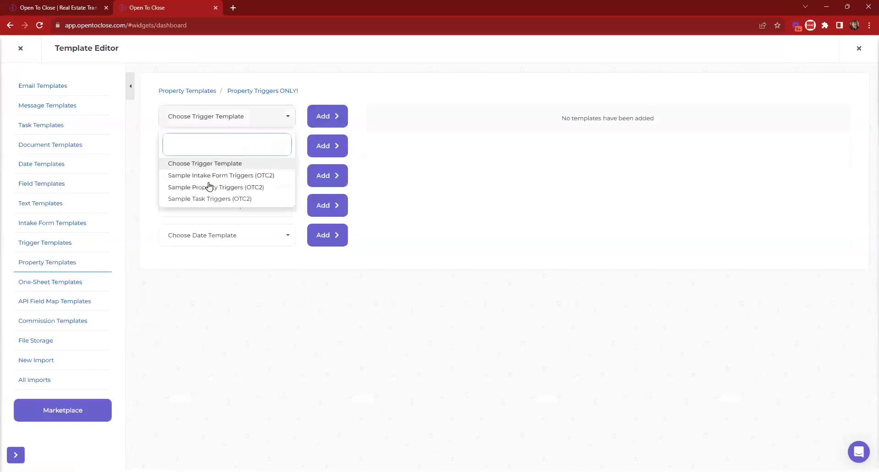
click(231, 187)
click(333, 117)
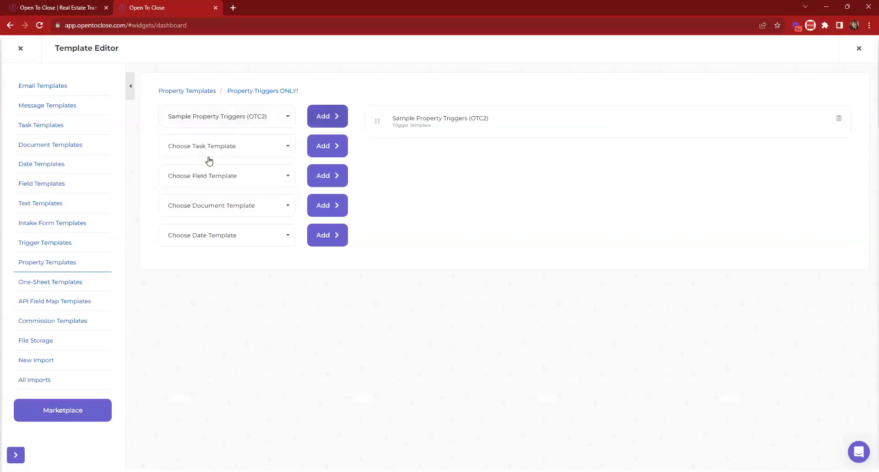
- Add the Purchase Contract - Counter(s) - Supplements - Disclsoures (OTC2) document template to the Property Triggers ONLY! property template
click(208, 203)
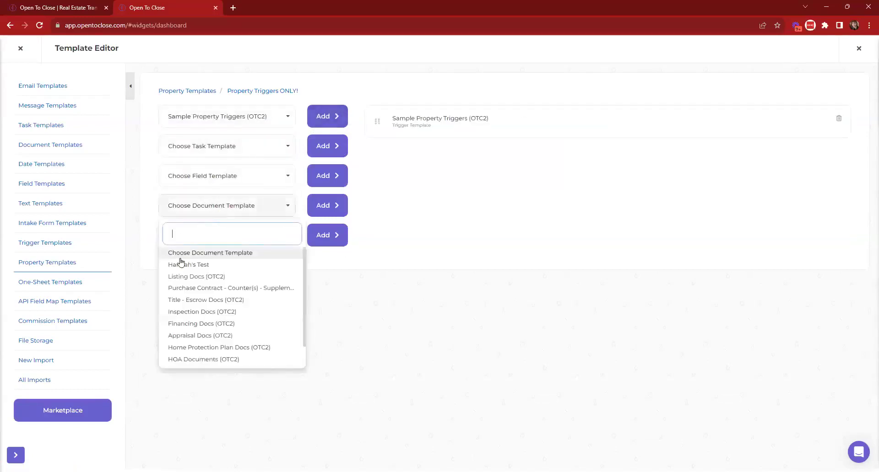
click(257, 288)
click(335, 207)
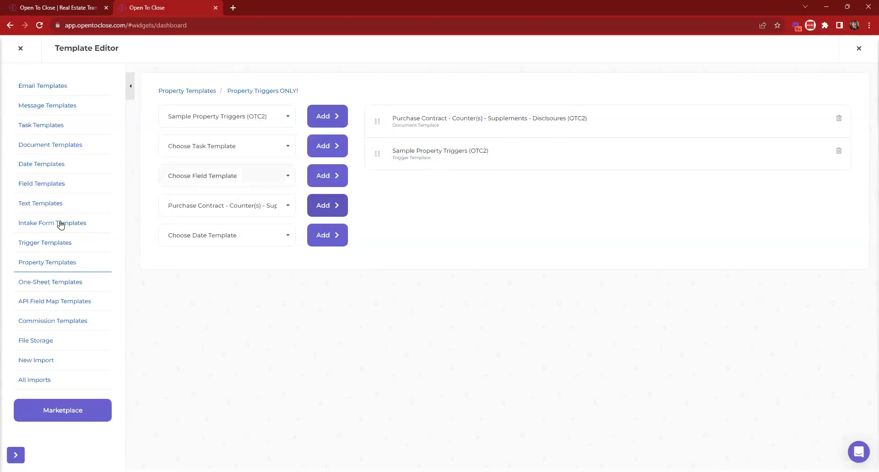
- Review the trigger templates, highlighting the Property Field Template Triggers type of Sample Property Triggers (OTC2)
click(48, 243)
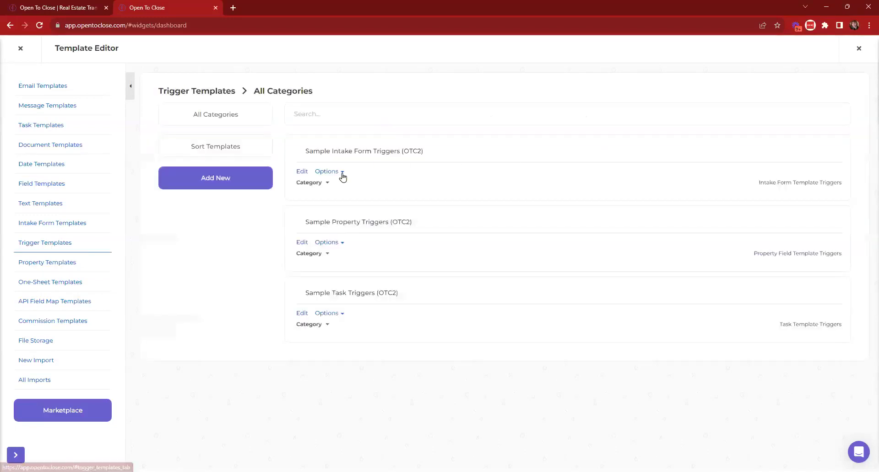
triple_click(754, 256)
triple_click(755, 255)
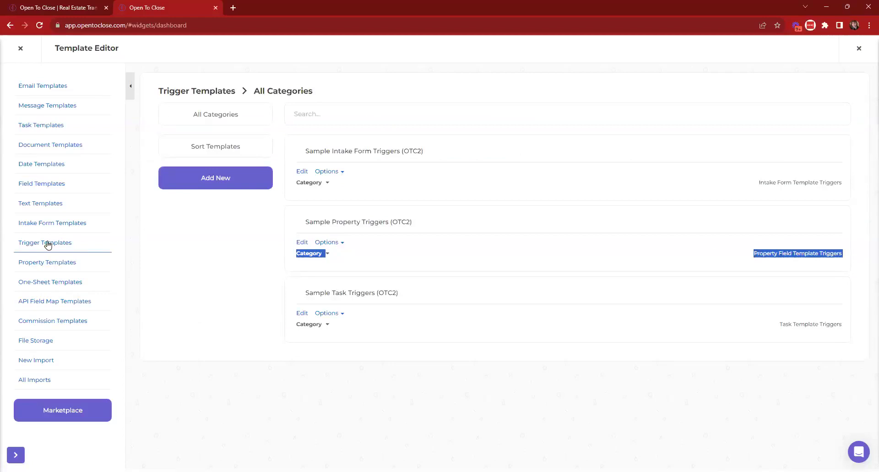
- Reopen the Property Triggers ONLY! property template and remove its purchase contract document template
click(47, 261)
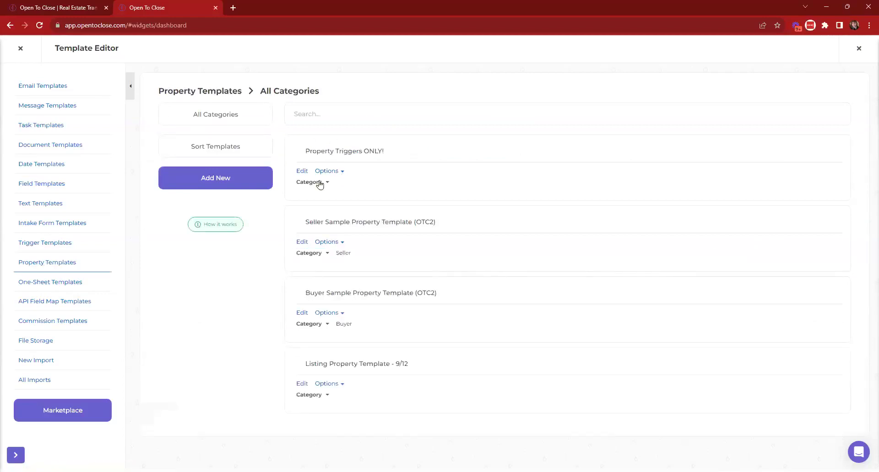
click(302, 171)
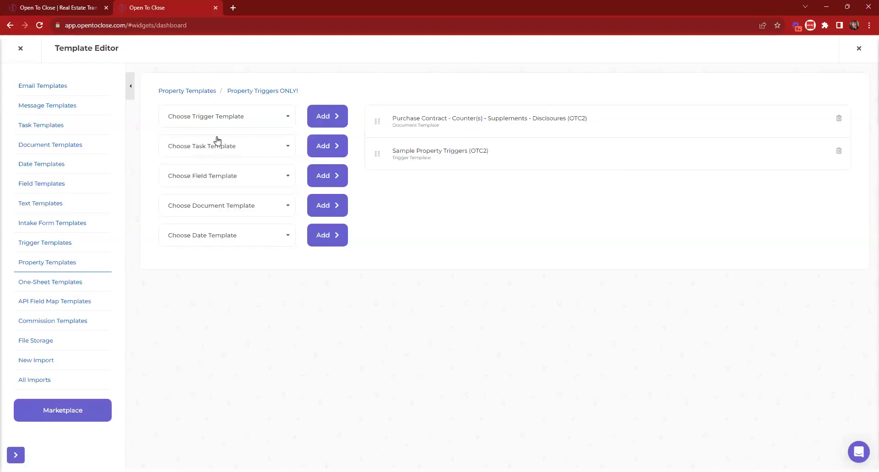
click(838, 118)
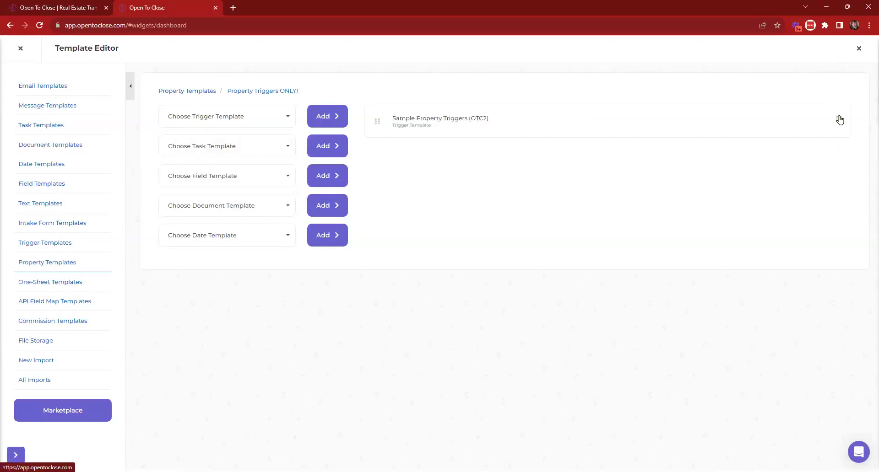
- Delete the Property Triggers ONLY! property template and close the template editor
click(189, 92)
click(327, 171)
click(339, 201)
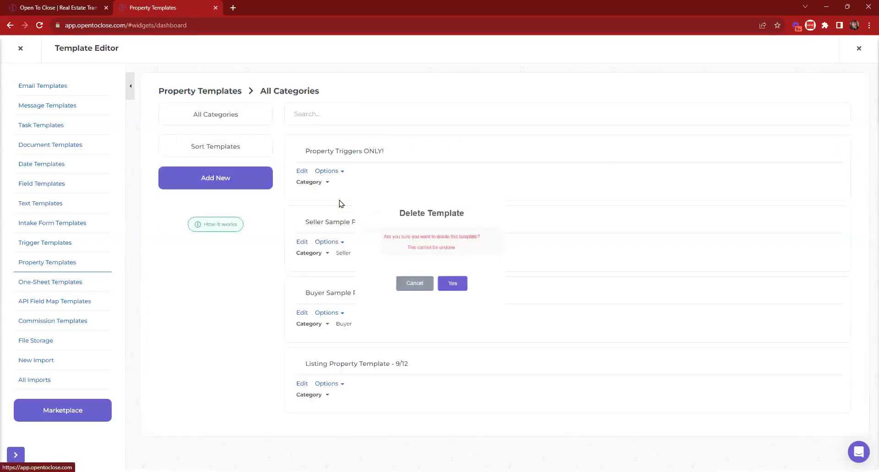
click(459, 297)
click(430, 257)
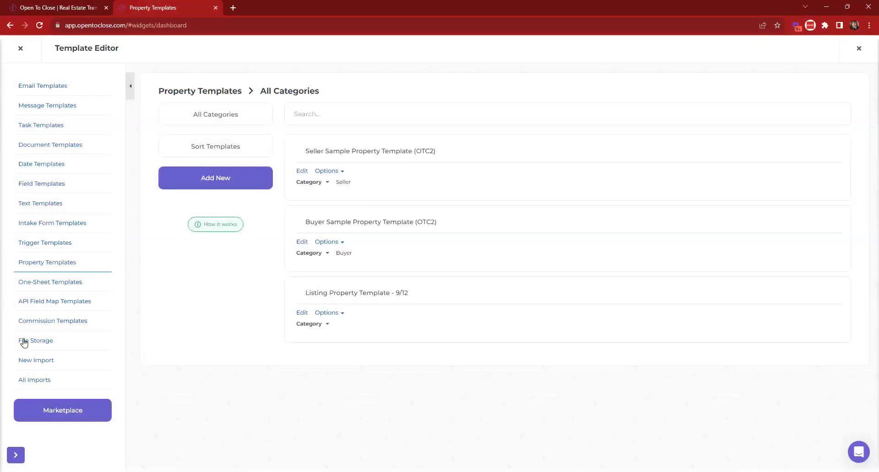
click(21, 49)
- Open the Buyer Under Contract property in Auburn from the property history and review its details through the inspection fields
mouse_move(53, 319)
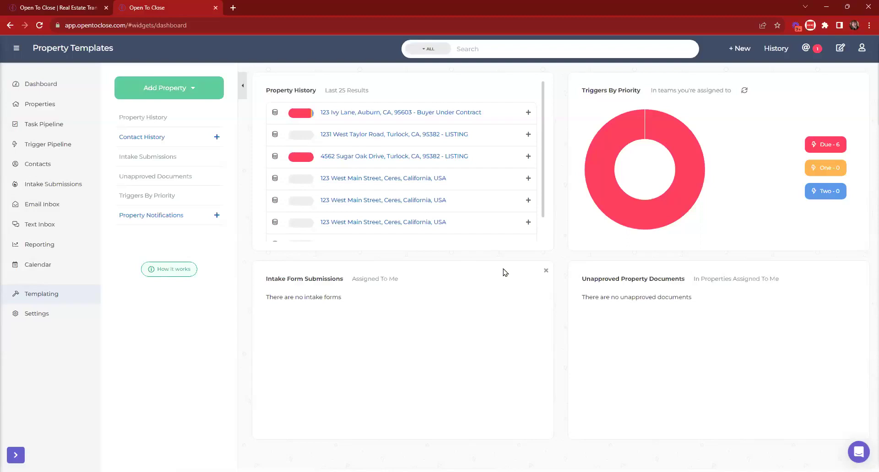
click(327, 113)
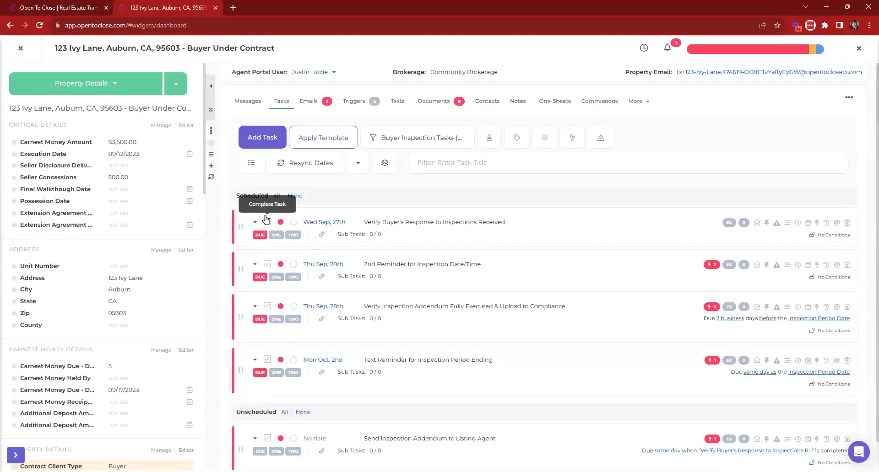
scroll(99, 255, down, 15)
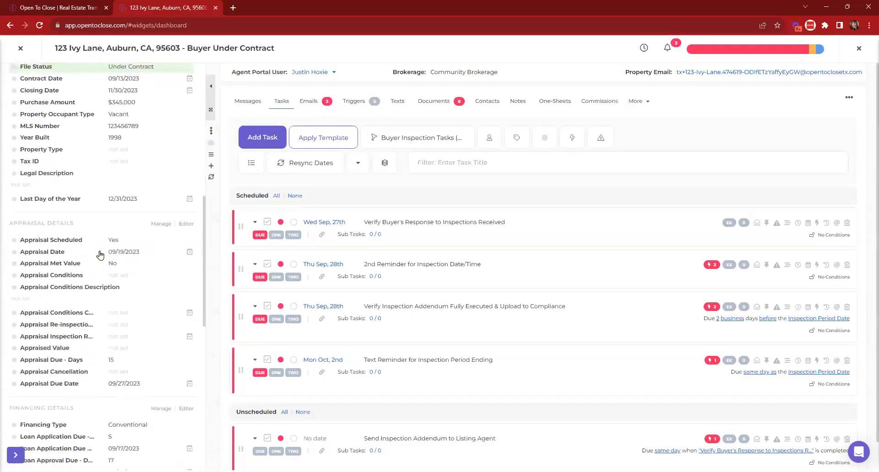
scroll(100, 255, down, 3)
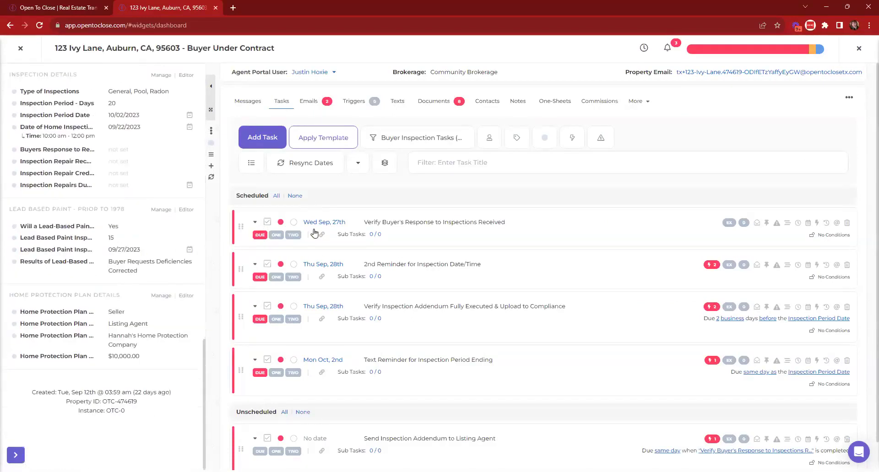
- Look through the property's documents, emails and top priority triggers, and return to its task list
click(438, 102)
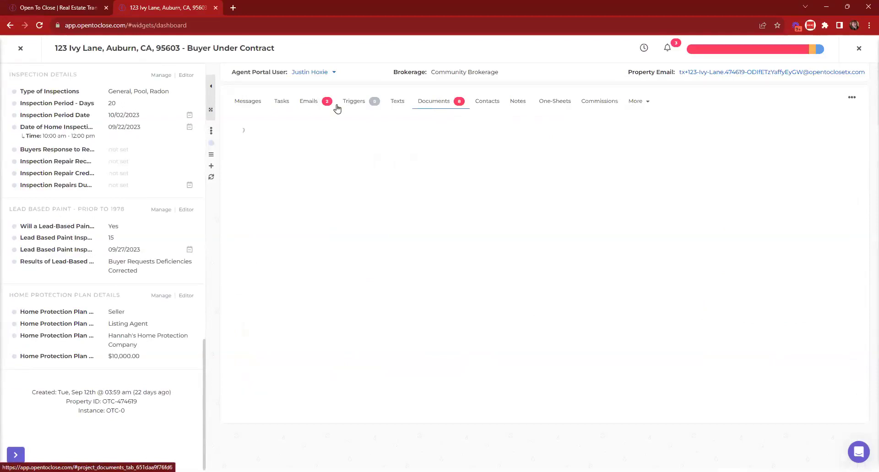
click(308, 103)
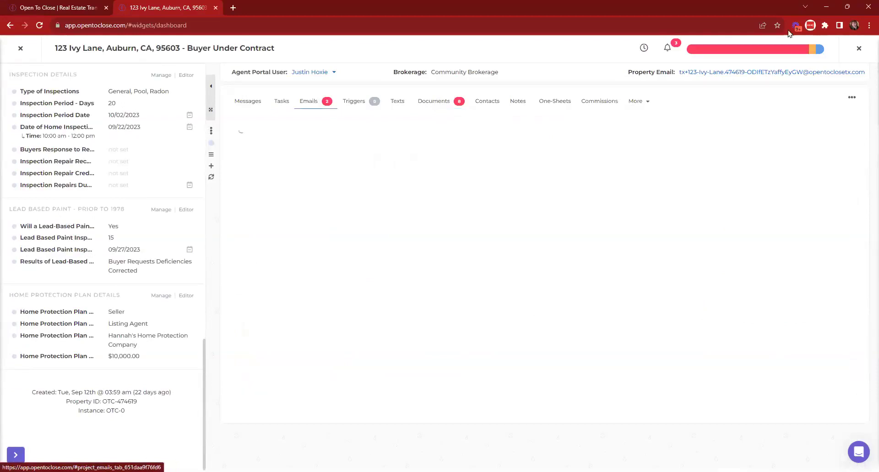
click(763, 55)
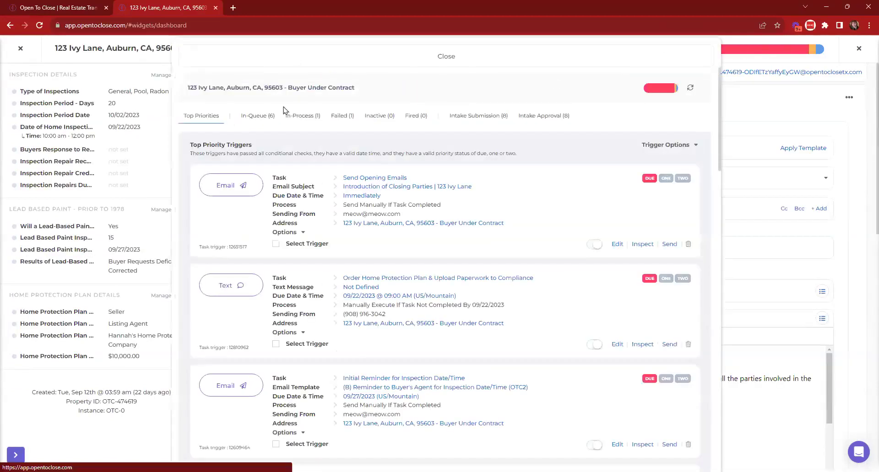
key(Escape)
click(282, 103)
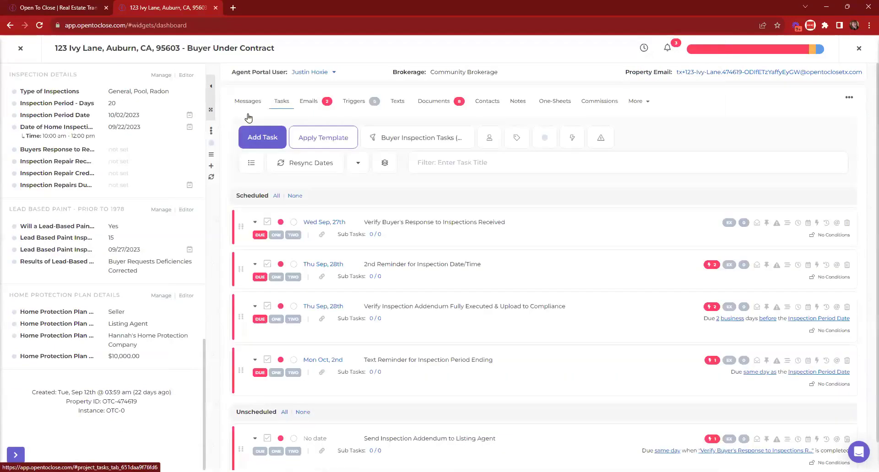
- Show the property's triggers and examine its appraisal, financing, inspection and home protection plan fields
click(353, 102)
scroll(112, 173, down, 3)
scroll(112, 177, down, 15)
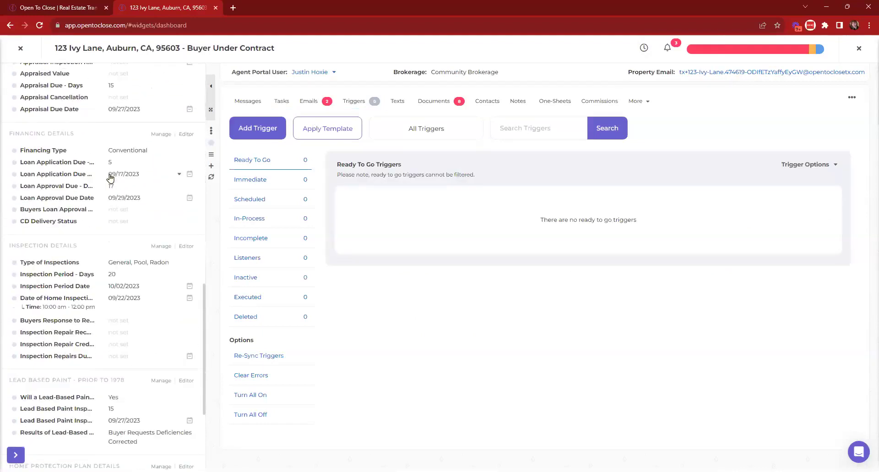
scroll(110, 178, down, 3)
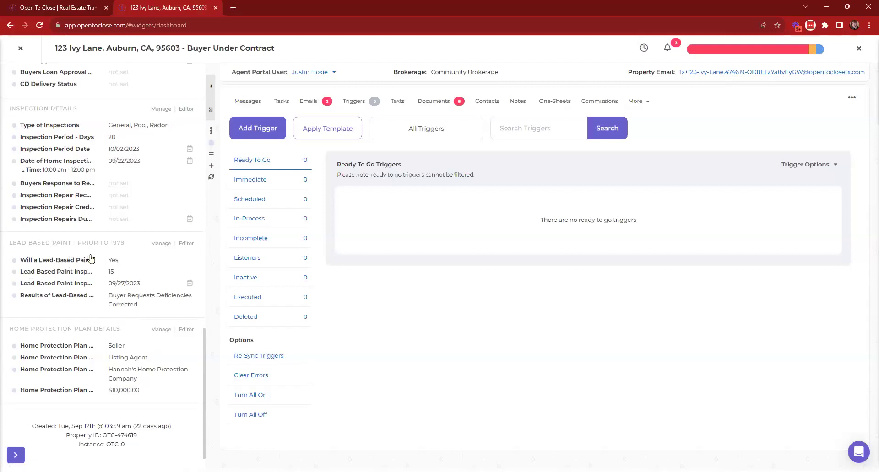
scroll(133, 235, up, 3)
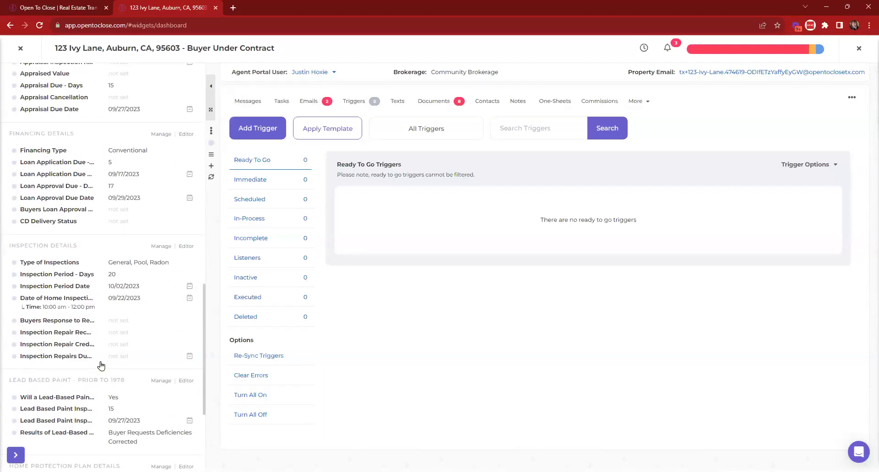
scroll(101, 365, up, 2)
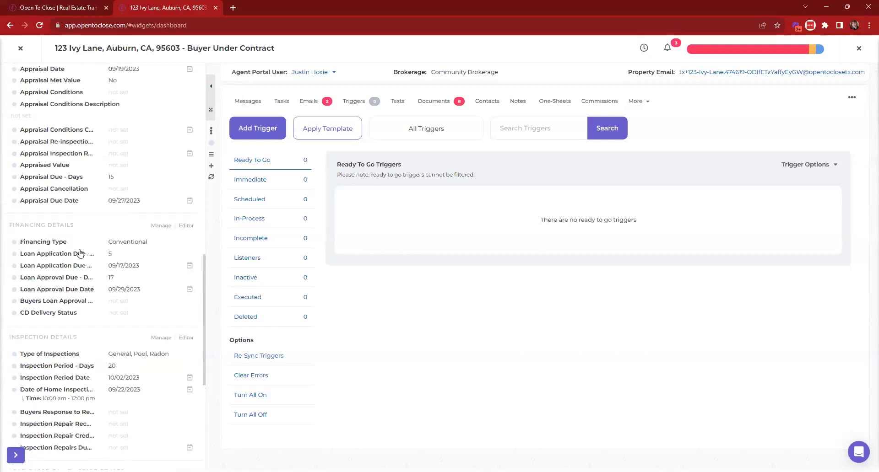
scroll(94, 173, up, 1)
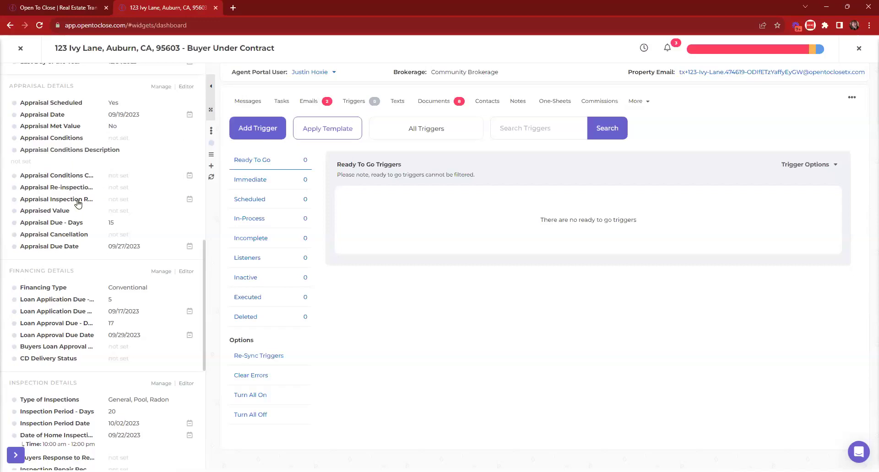
- Set the Appraisal Conditions Completed by Seller date to 10/10/2023 and save it
click(97, 178)
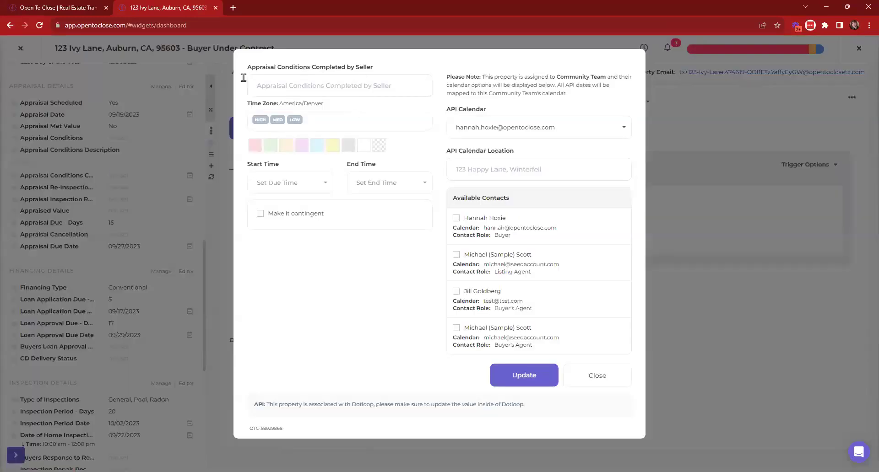
drag(251, 67, 404, 70)
click(380, 84)
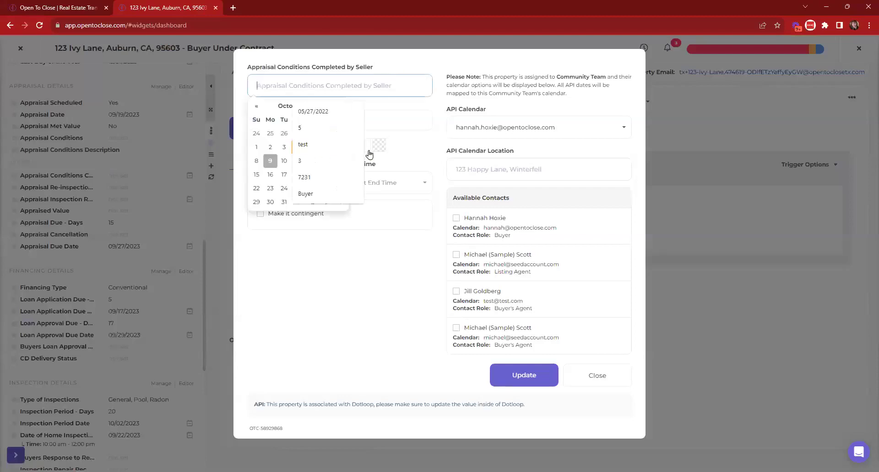
click(524, 374)
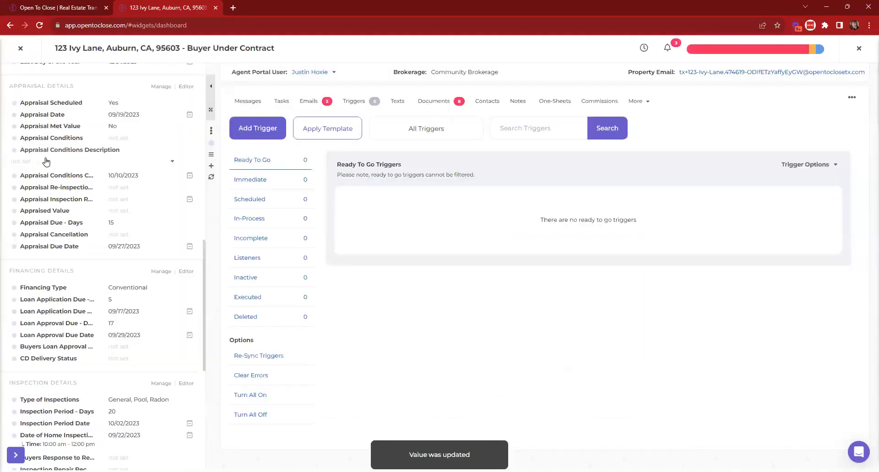
- Compare the property's tasks with its triggers and scan through all of its detail fields
click(283, 100)
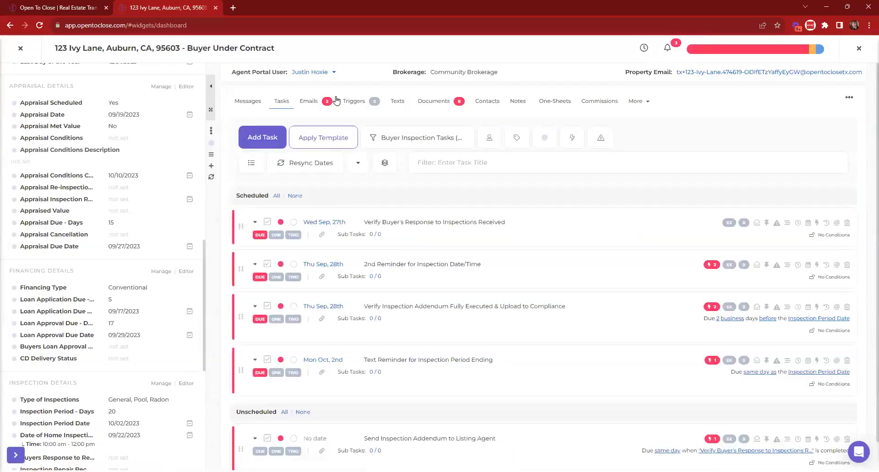
click(354, 102)
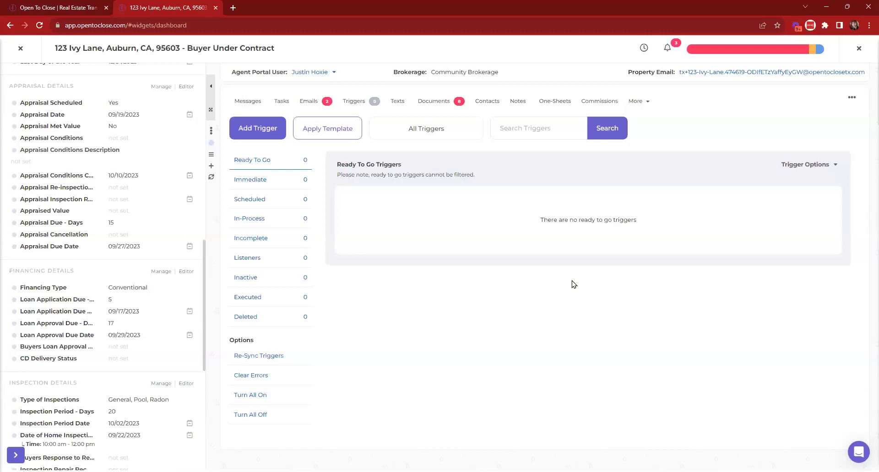
scroll(170, 308, down, 7)
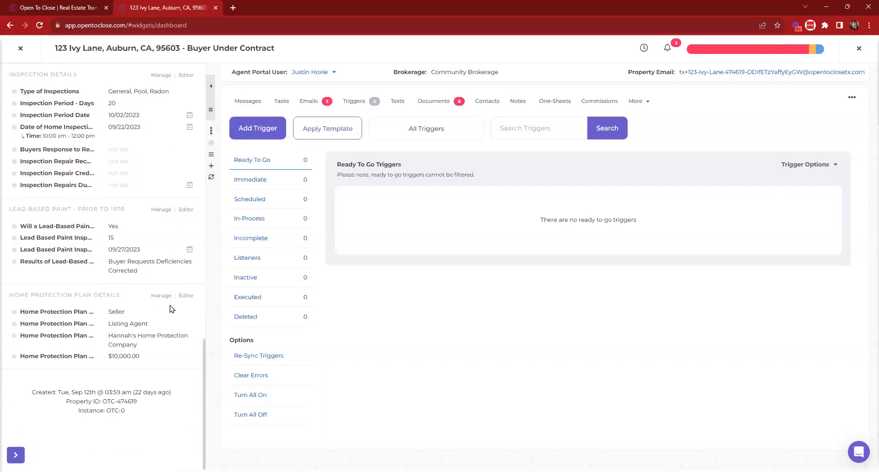
scroll(169, 308, up, 10)
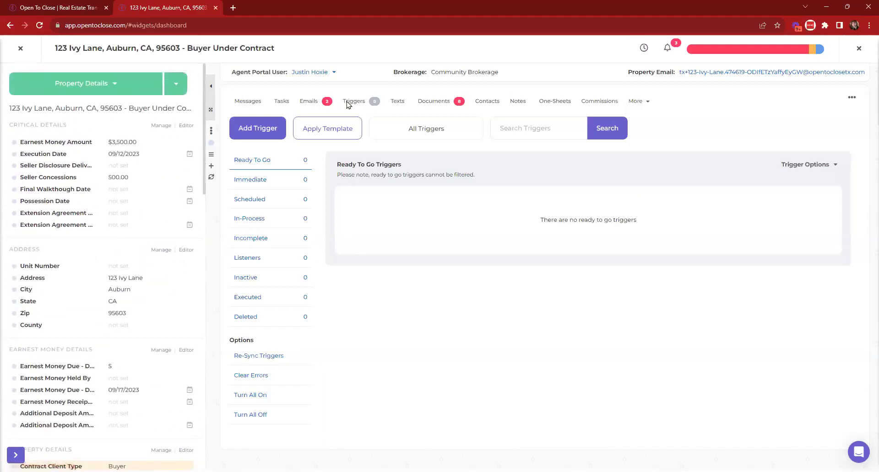
- Review the property's tasks, triggers, documents and contacts, then go back to its triggers and critical details
click(280, 103)
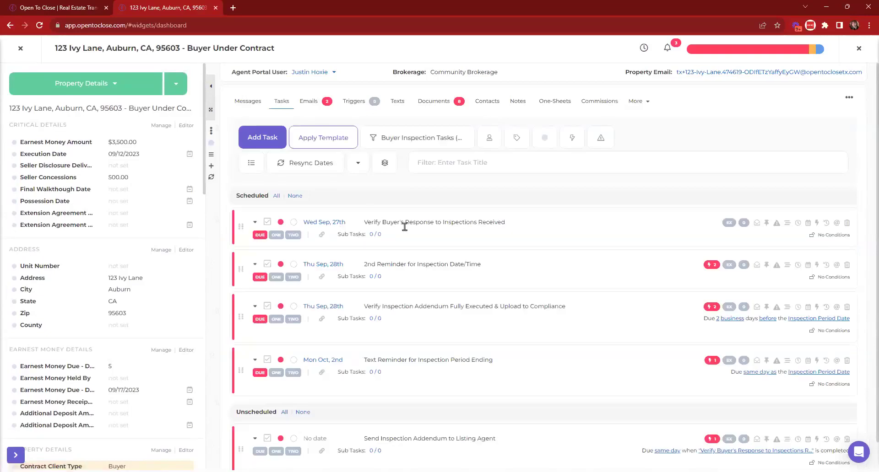
click(353, 102)
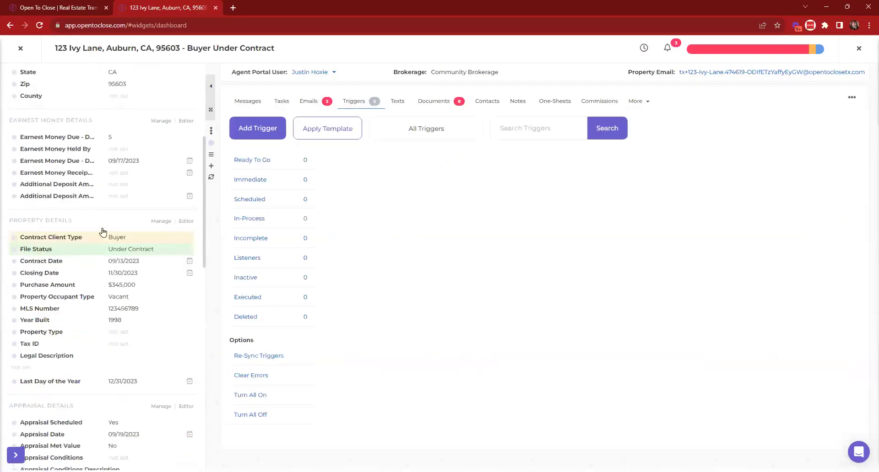
click(440, 102)
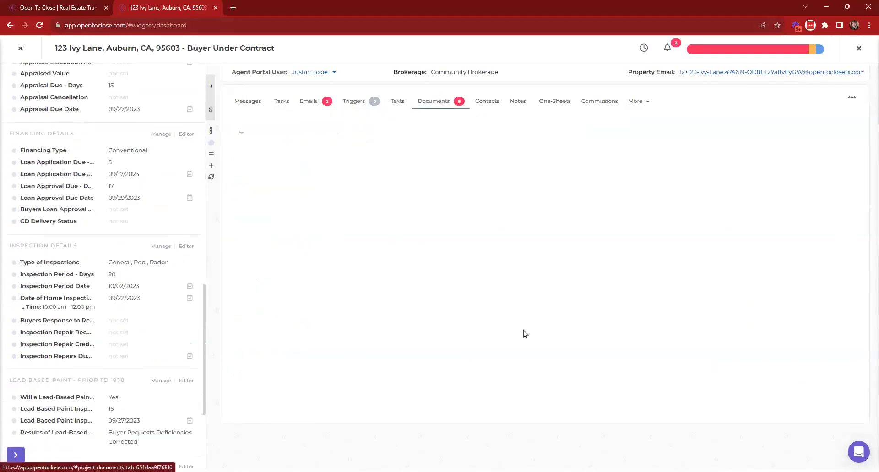
click(481, 102)
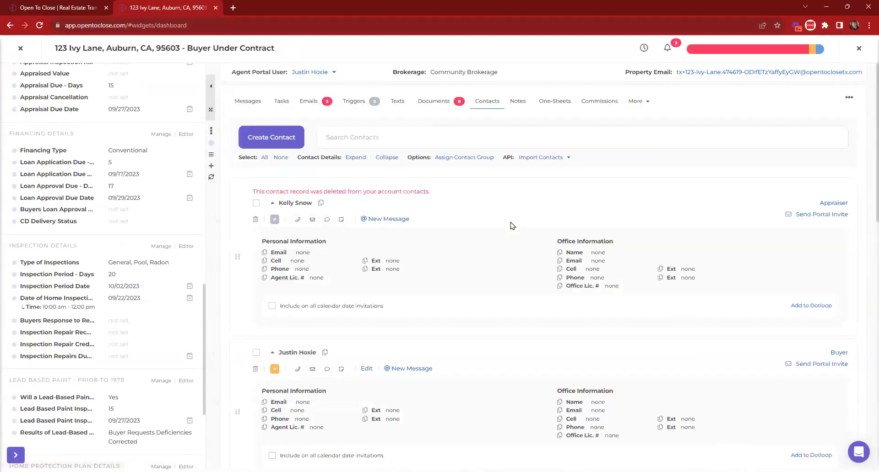
click(358, 103)
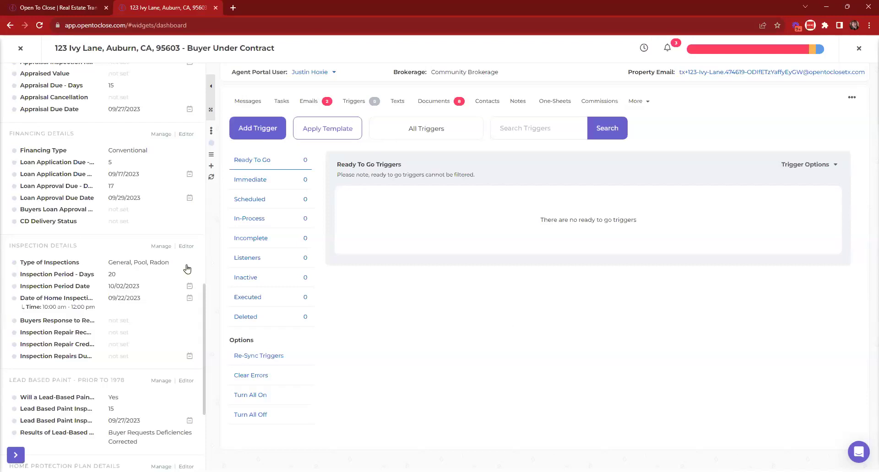
scroll(126, 240, up, 15)
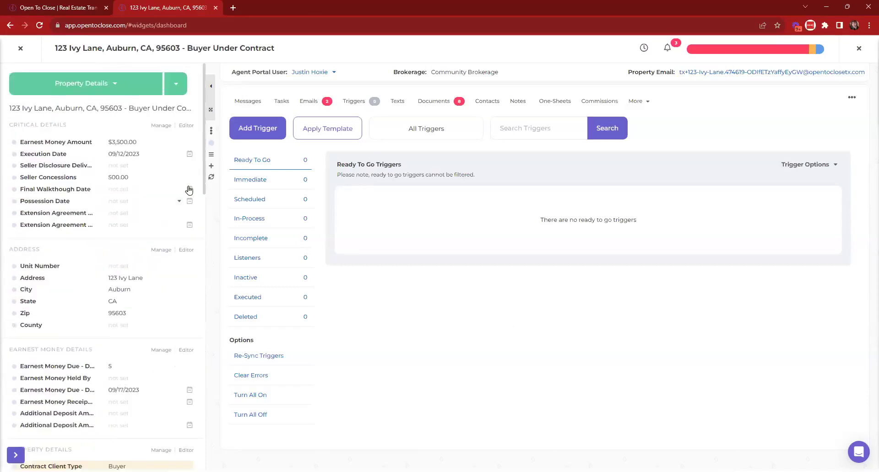
- Compare the property's triggers with its contacts and its inspection, home protection plan and critical detail fields
click(353, 107)
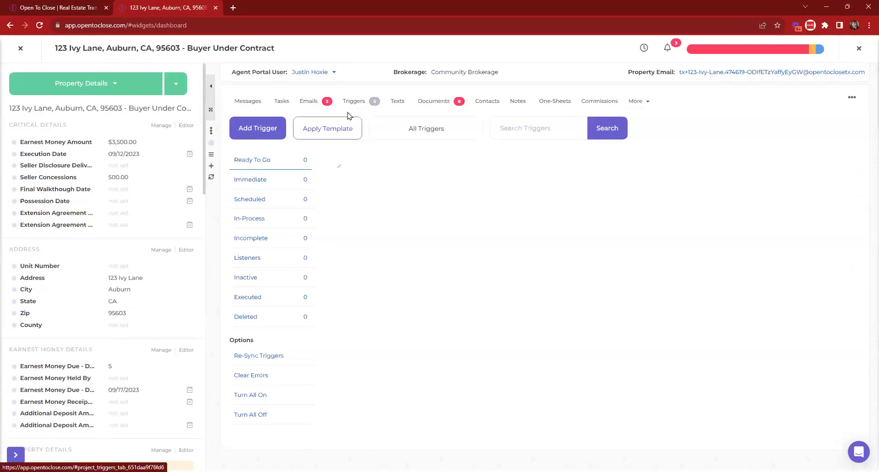
click(491, 105)
scroll(75, 192, down, 15)
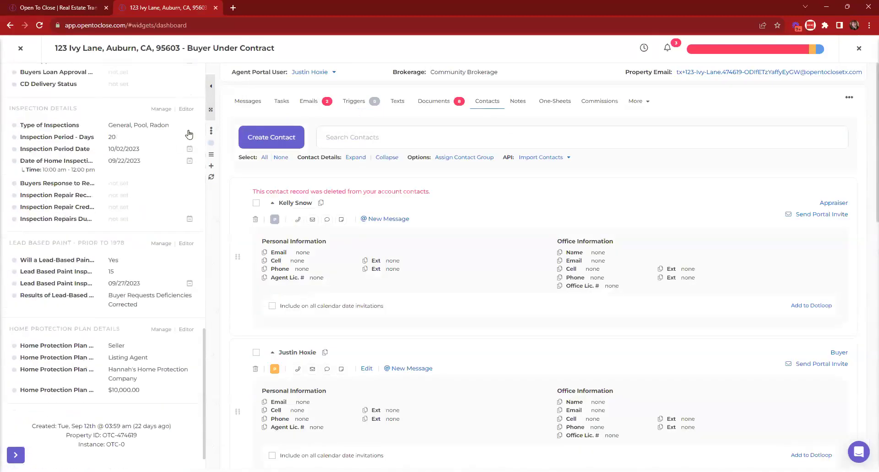
click(358, 102)
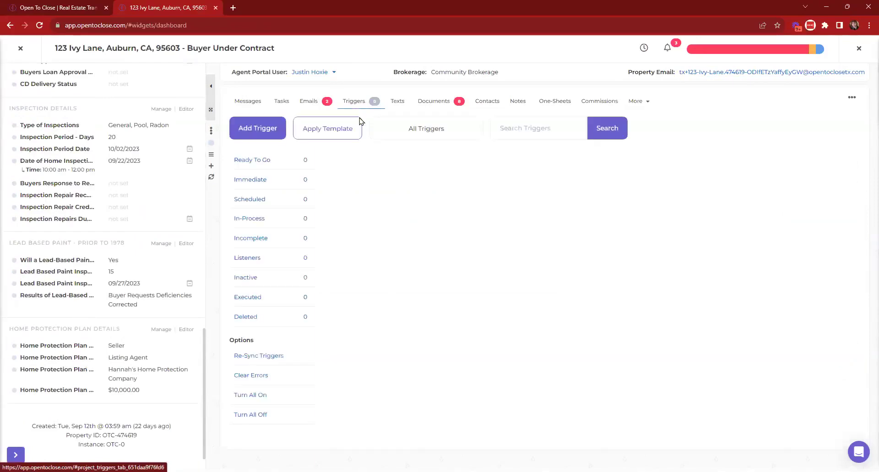
scroll(118, 271, up, 15)
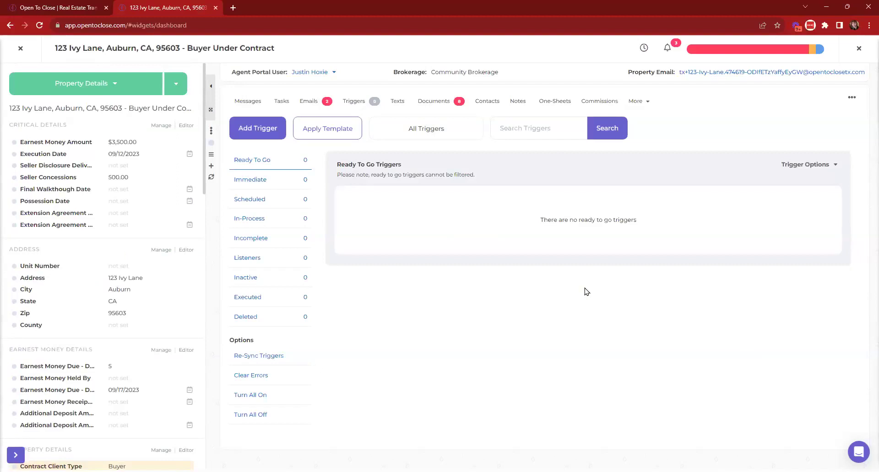
- Review the property's inspection tasks alongside its appraisal, financing and inspection detail fields
click(281, 101)
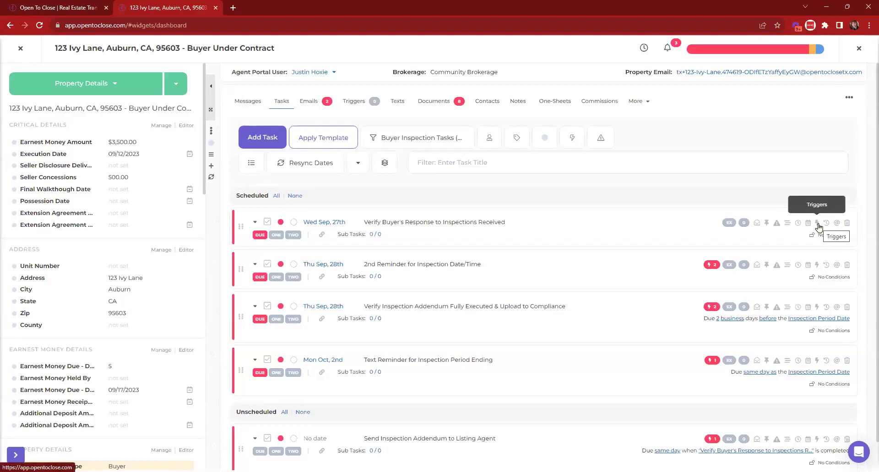
scroll(140, 265, down, 7)
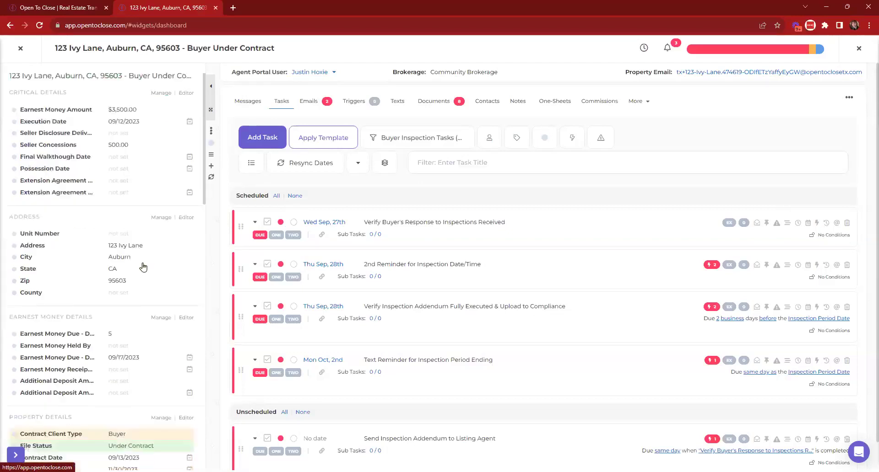
scroll(123, 256, down, 6)
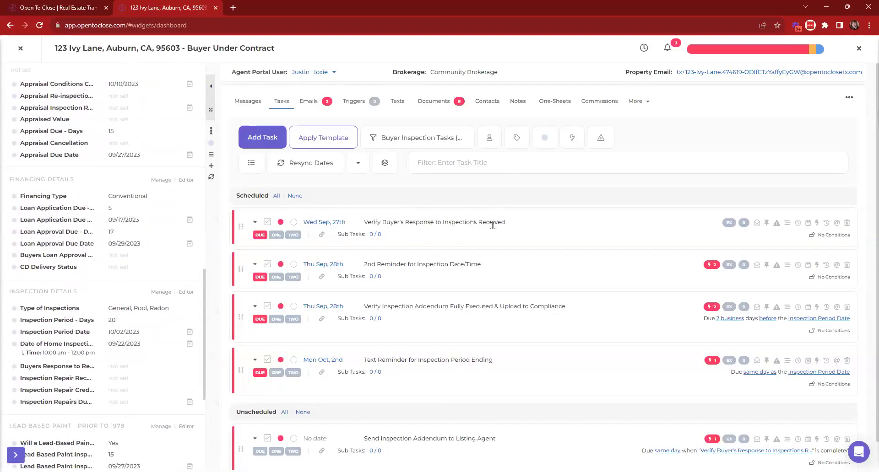
scroll(54, 328, down, 2)
scroll(54, 328, down, 1)
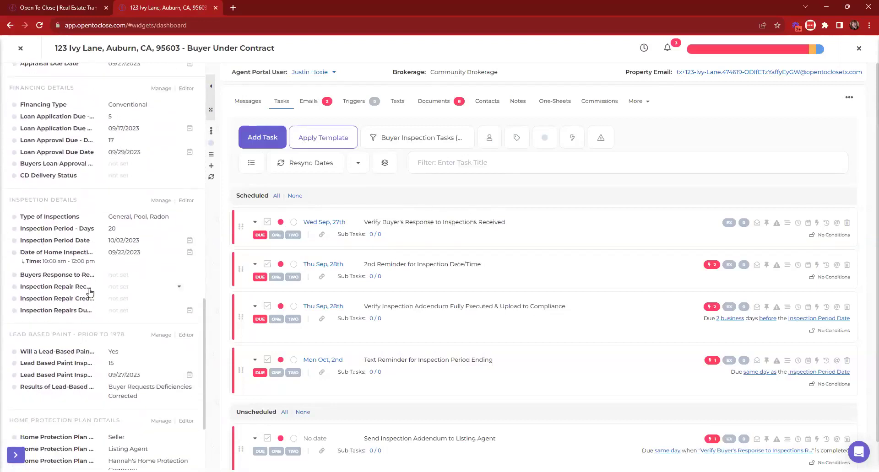
- Look through the available answers of the Buyers Response to Repairs field and leave it blank
click(116, 275)
click(405, 87)
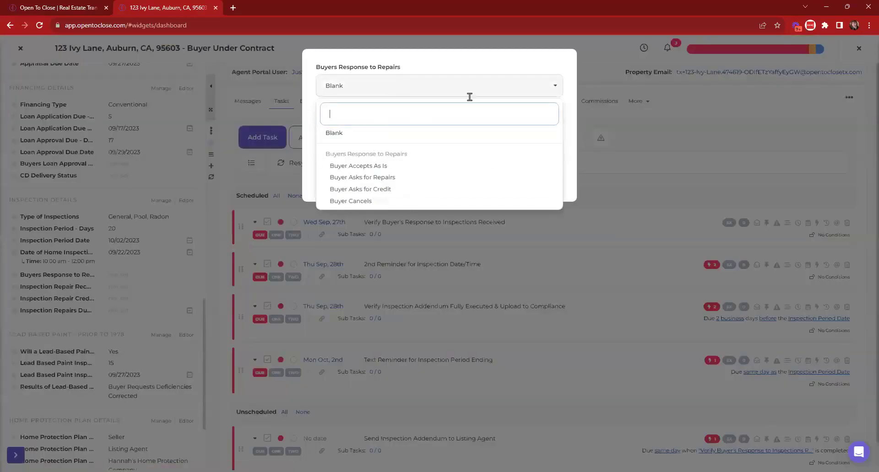
click(444, 84)
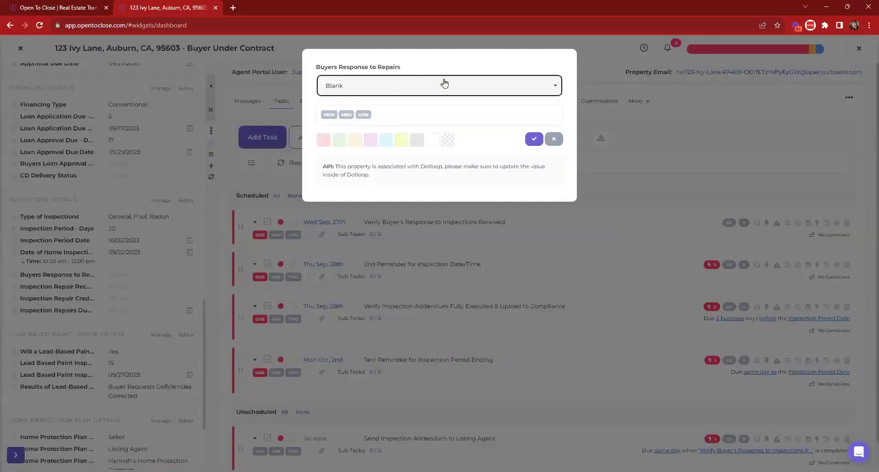
click(553, 139)
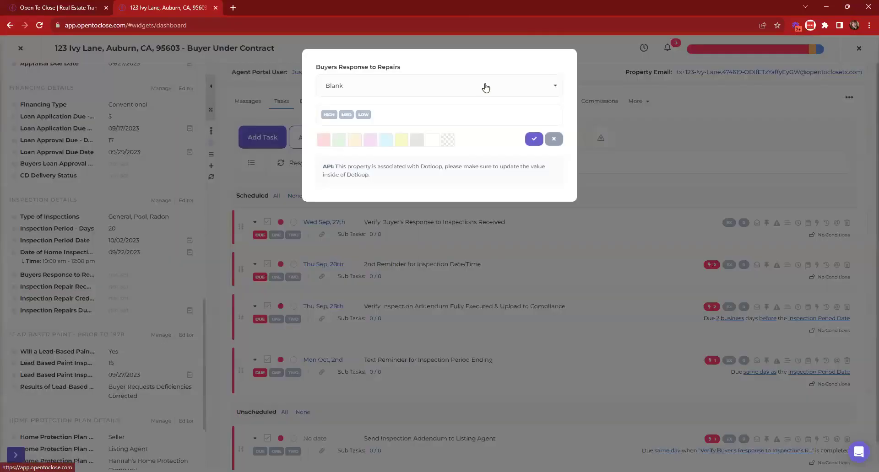
- Try Buyer Accepts As Is, Buyer Asks for Repairs and Buyer Cancels as the Buyers Response to Repairs, then discard the choice
click(484, 86)
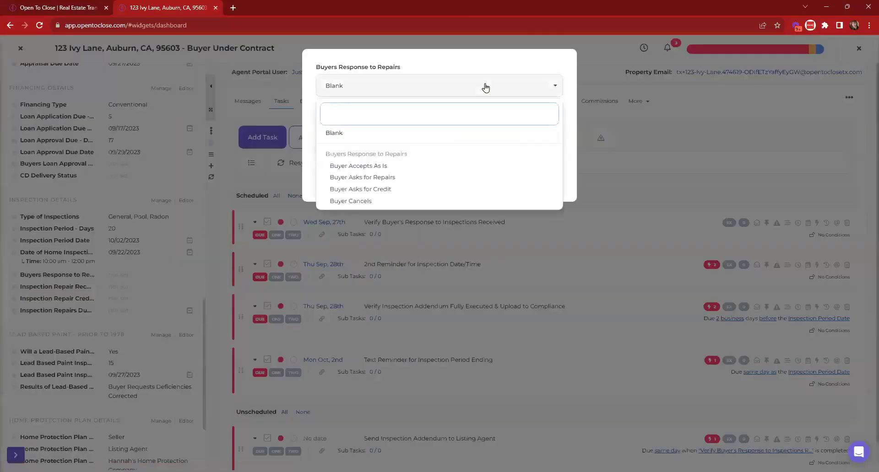
click(364, 166)
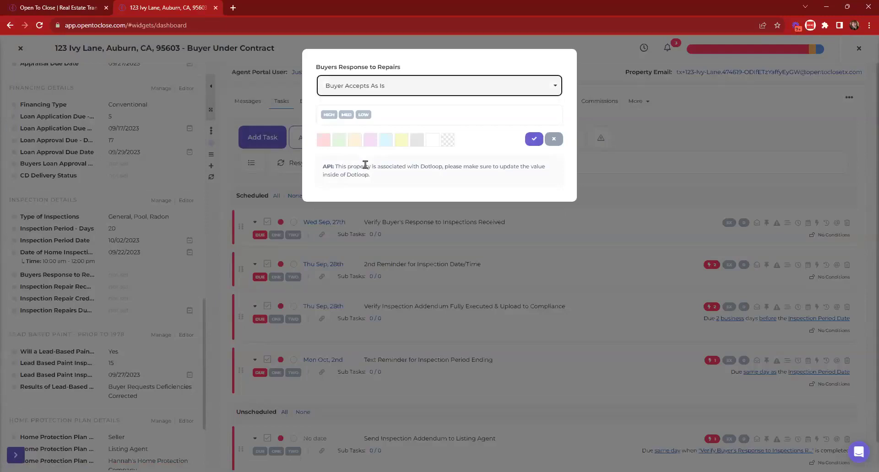
click(410, 92)
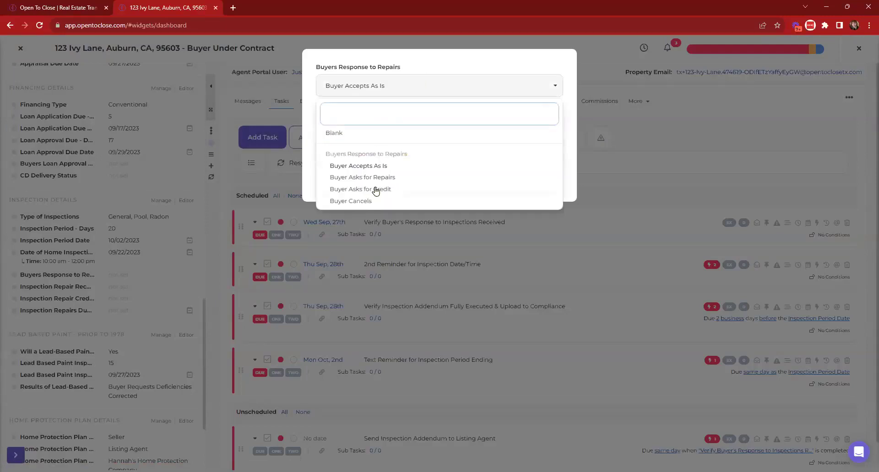
click(384, 178)
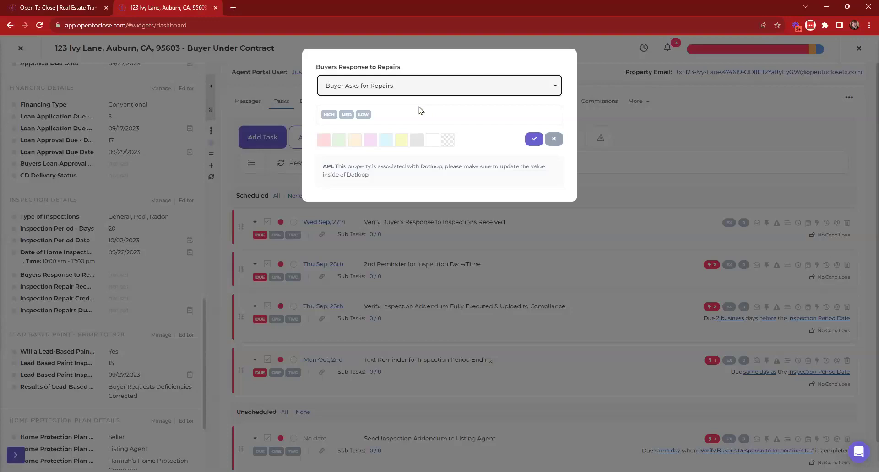
click(382, 88)
click(358, 201)
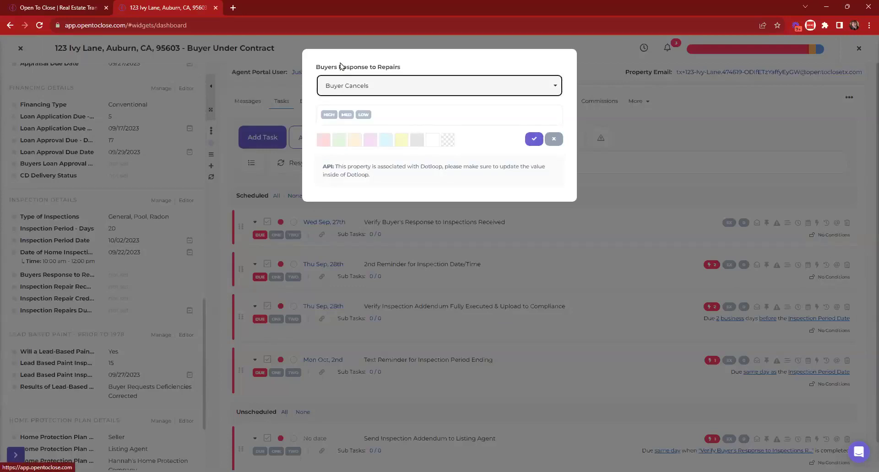
click(359, 85)
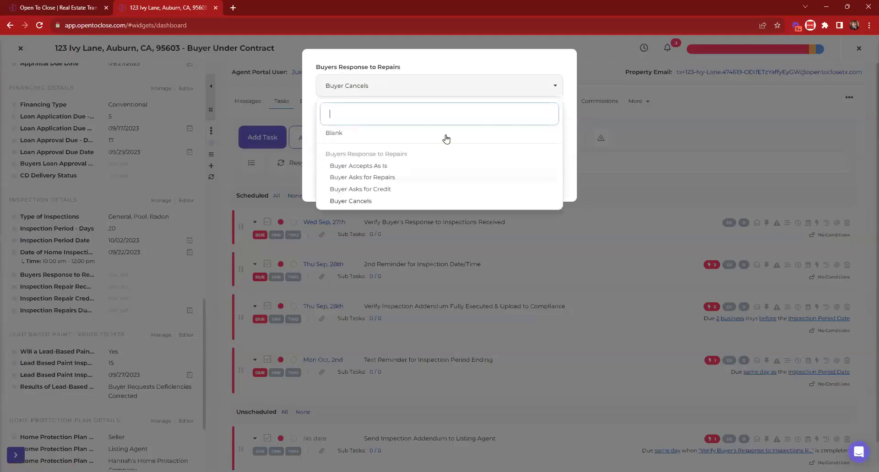
click(416, 95)
click(426, 257)
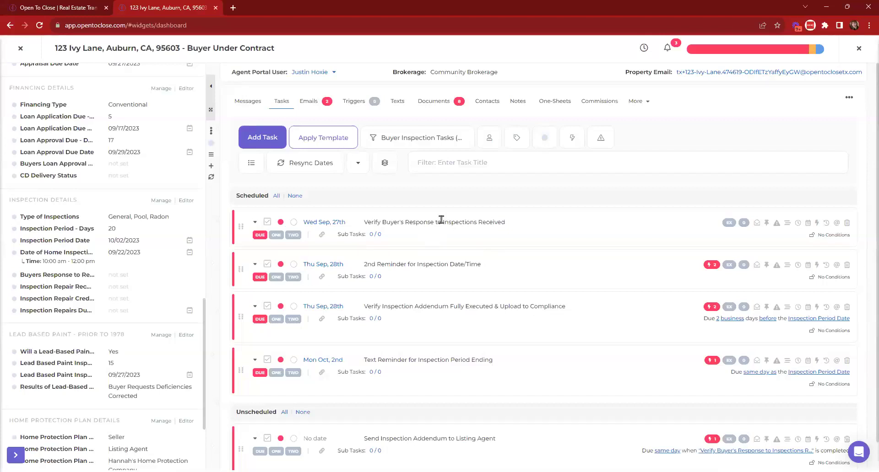
- Show the property's triggers, widen the property details and inspect the Buyers Response to Repairs field without changing it
click(360, 104)
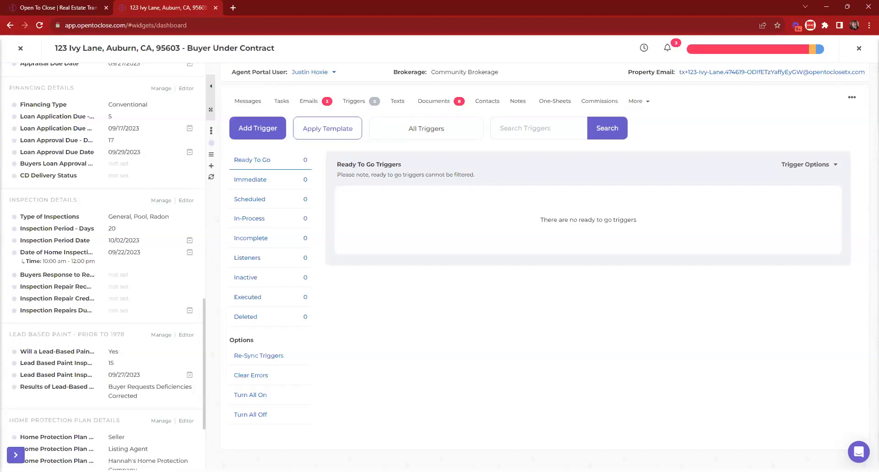
scroll(138, 321, down, 3)
scroll(104, 277, up, 2)
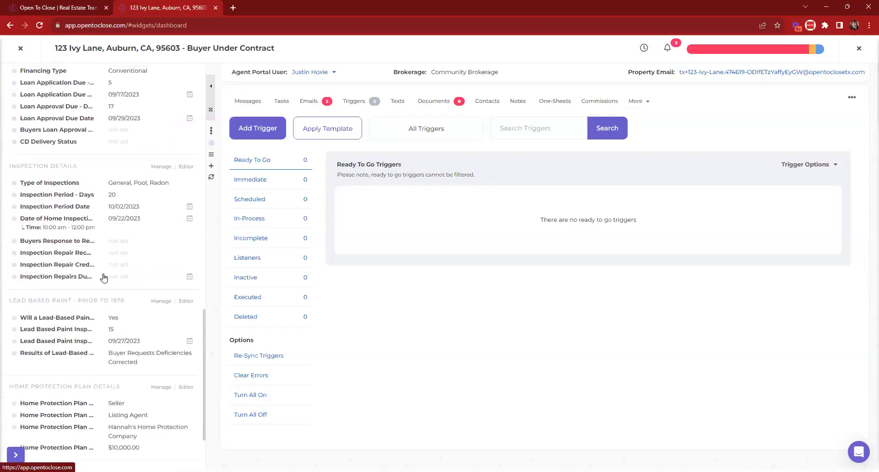
click(200, 149)
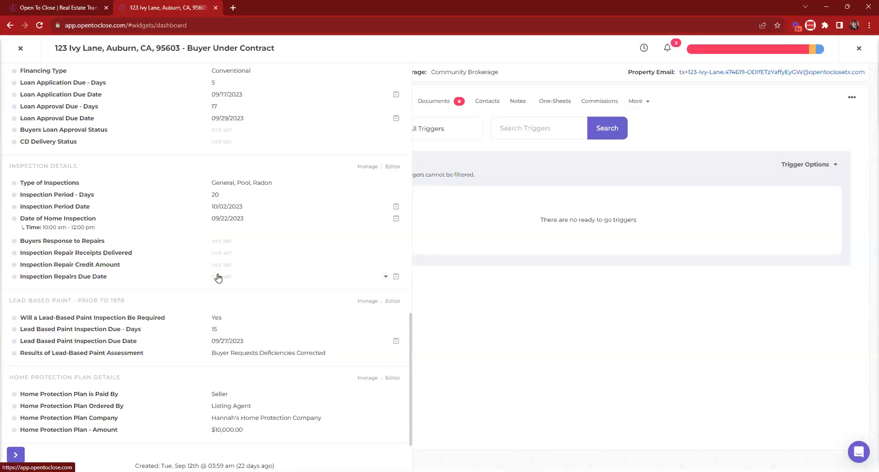
click(222, 243)
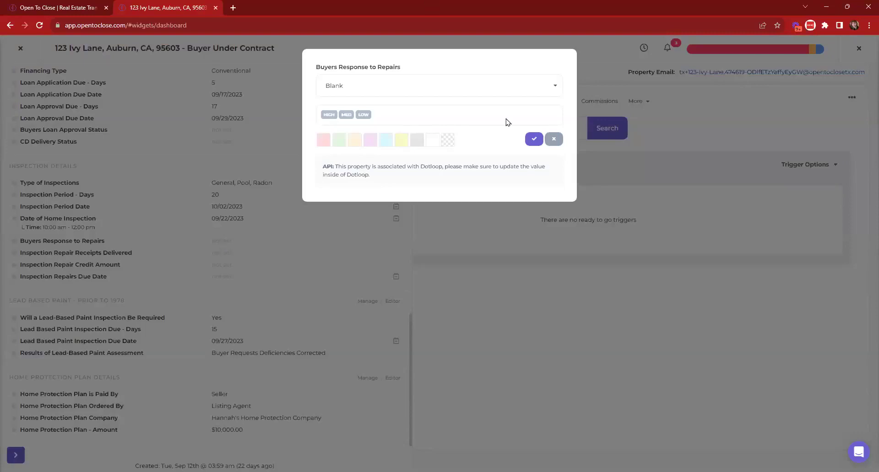
click(551, 142)
- Leave the property and open the form triggers of the Buyers Residential Contract (OTC2) intake form template
click(21, 48)
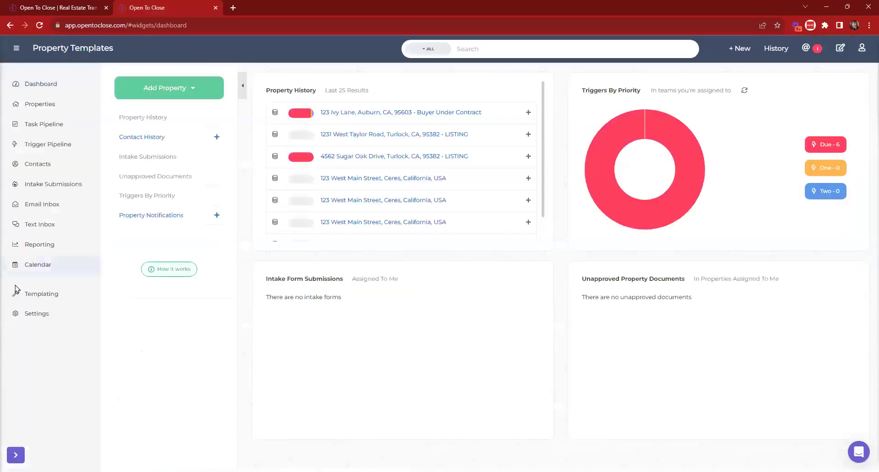
click(40, 322)
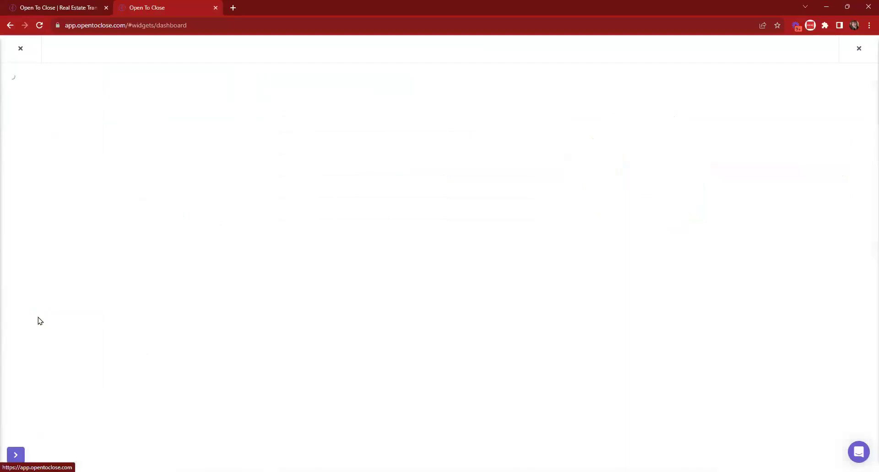
click(304, 243)
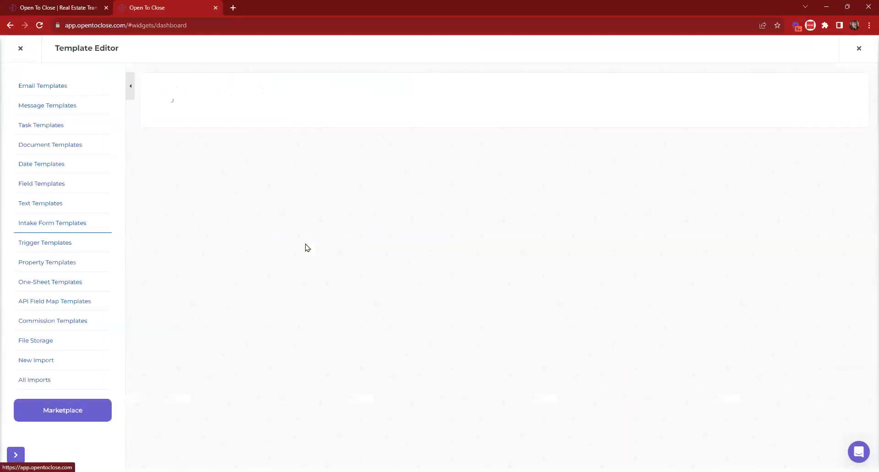
click(167, 265)
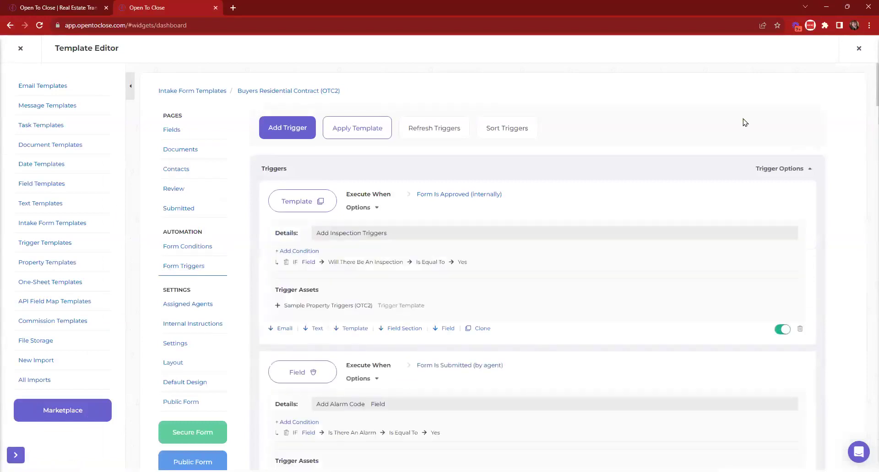
- Search the form triggers for INSPECTION and step through the matches to the Buyer Inspection Tasks & Docs trigger
key(ctrl+f)
text(INSPECTE)
key(BackSpace)
key(BackSpace)
text(ION)
key(Return)
key(Return)
key(Return)
key(Return)
key(Return)
key(Return)
key(Return)
key(Return)
key(Return)
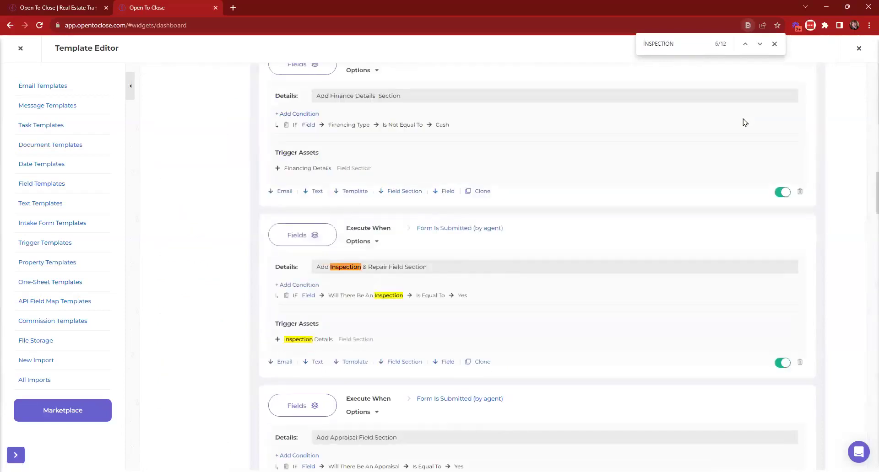
scroll(550, 147, down, 2)
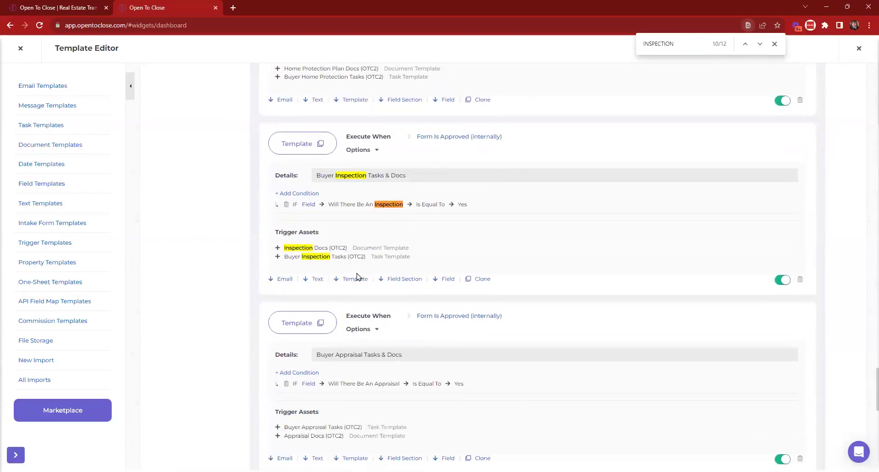
- Examine the templates in the Buyer Inspection Tasks & Docs trigger, search the available templates for REPAIR and close without adding one
drag(284, 256, 417, 258)
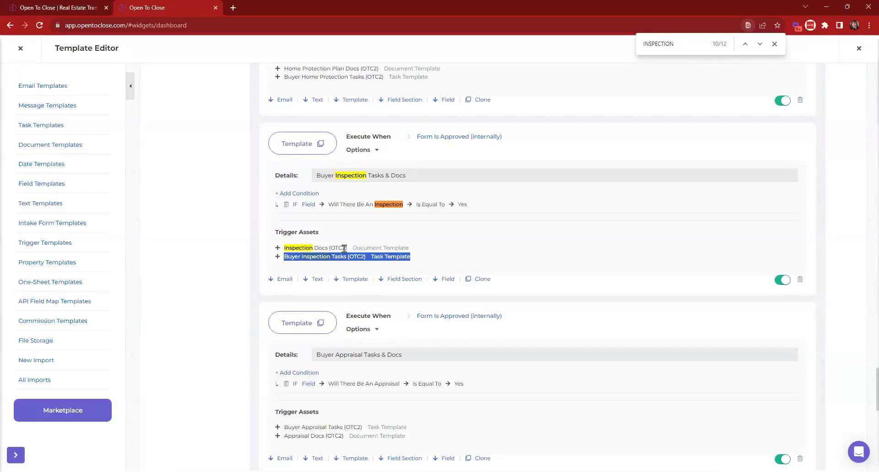
click(301, 144)
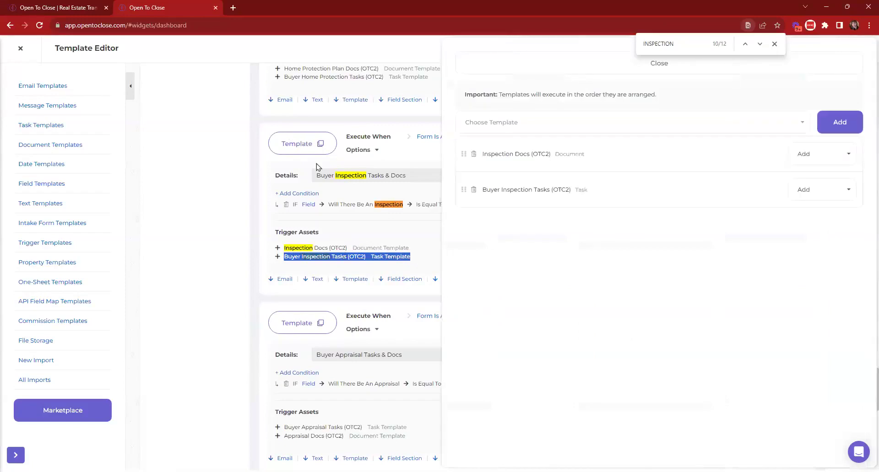
click(569, 120)
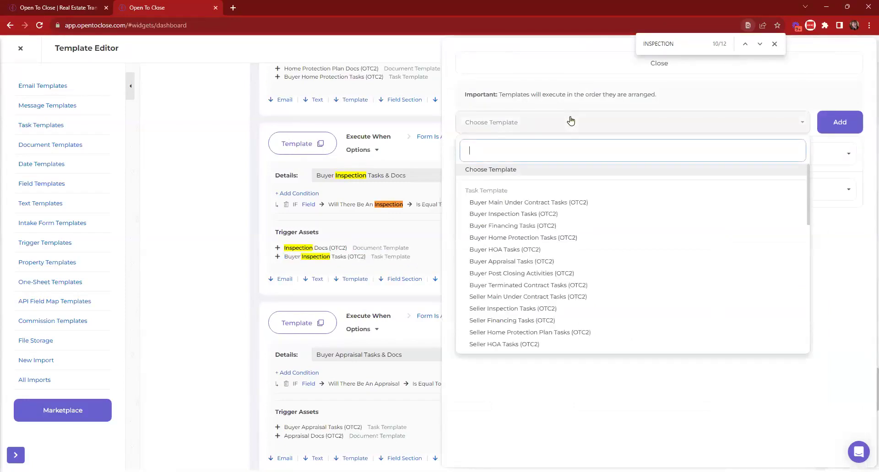
drag(464, 191, 502, 192)
click(502, 191)
text(REPAIR)
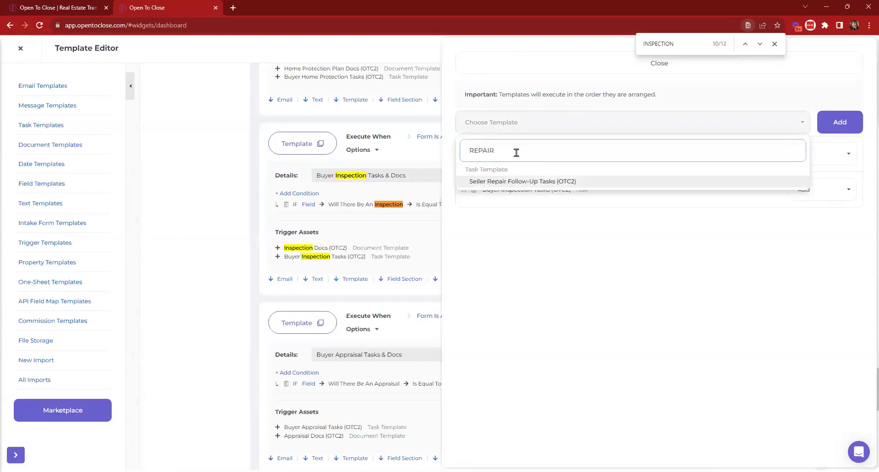
click(483, 63)
click(483, 63)
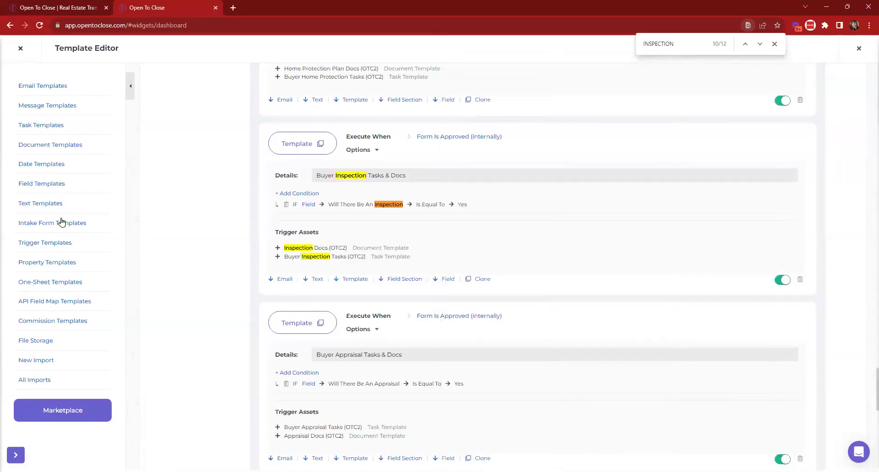
- Open the form triggers of the Sellers Residential Contract (OTC2) intake form template
click(61, 222)
click(303, 315)
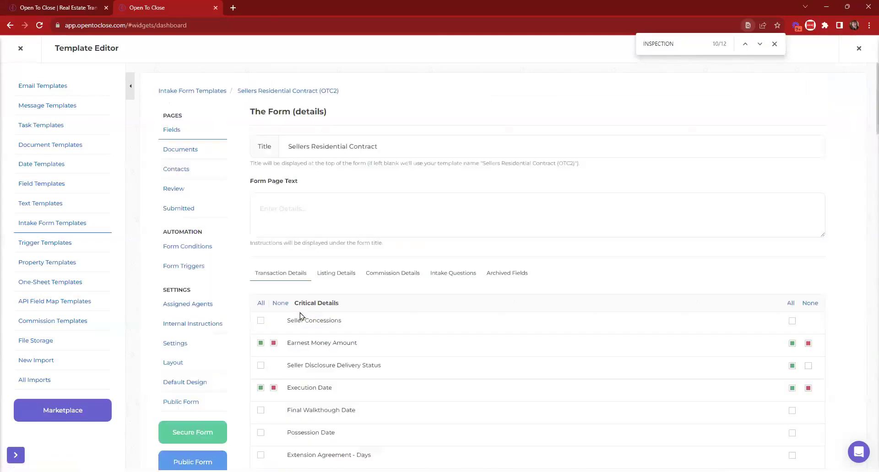
click(188, 268)
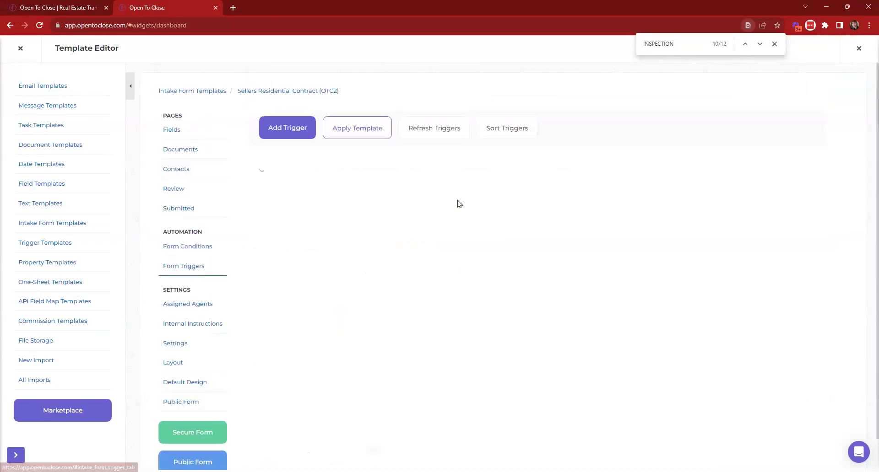
- Search the form triggers for INSPECTION and examine the condition and assets of the Seller Inspection Tasks & Docs trigger
click(691, 45)
key(Return)
key(Return)
key(Return)
key(Return)
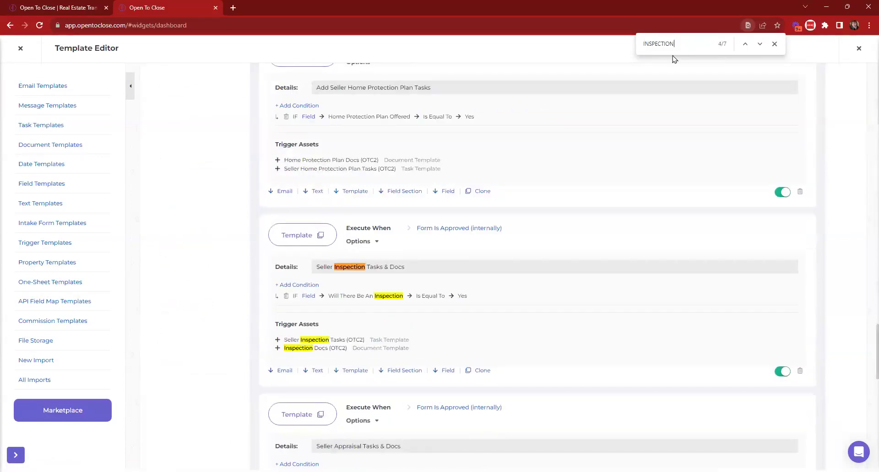
scroll(355, 426, down, 1)
drag(285, 294, 419, 293)
drag(290, 303, 417, 302)
- Add the Seller Repair Follow-Up Tasks (OTC2) template to the Seller Inspection Tasks & Docs trigger and close its template list
click(298, 189)
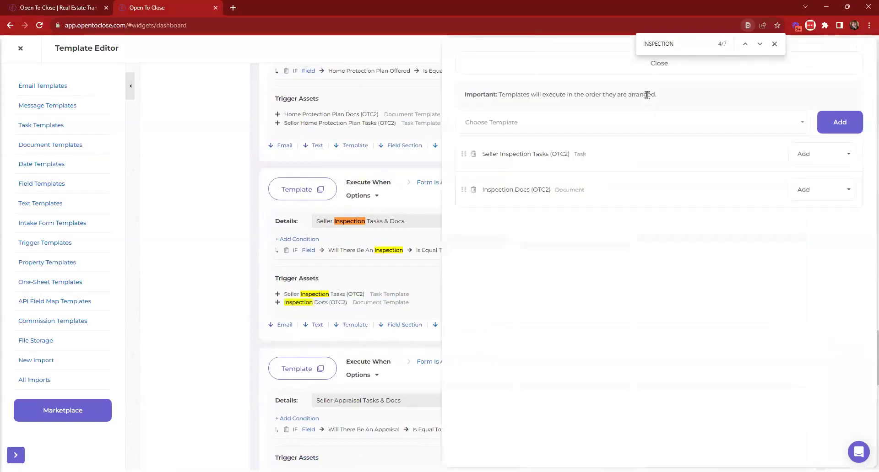
click(548, 131)
text(REPAIR)
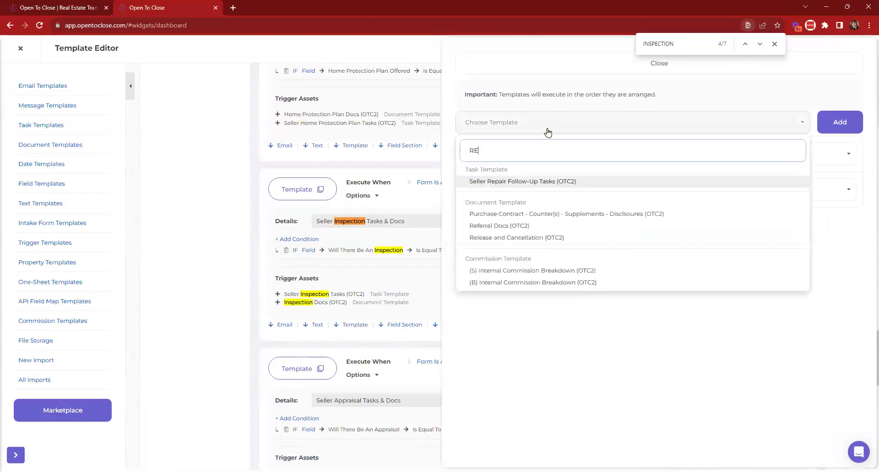
click(510, 182)
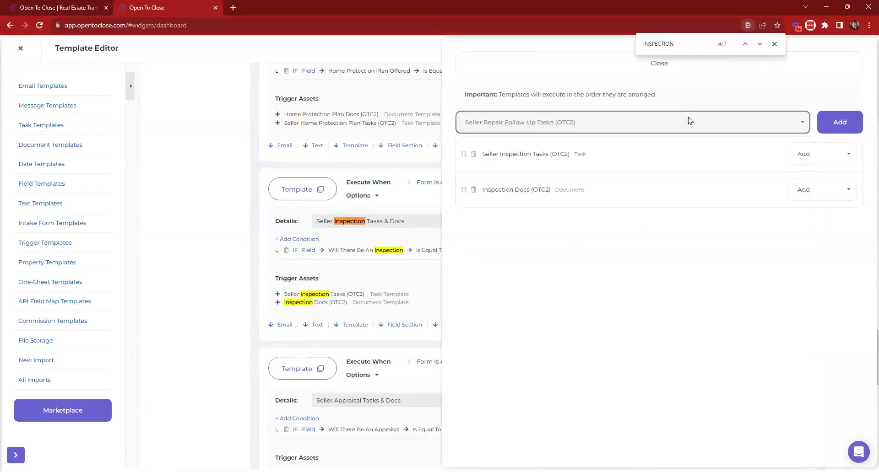
click(840, 122)
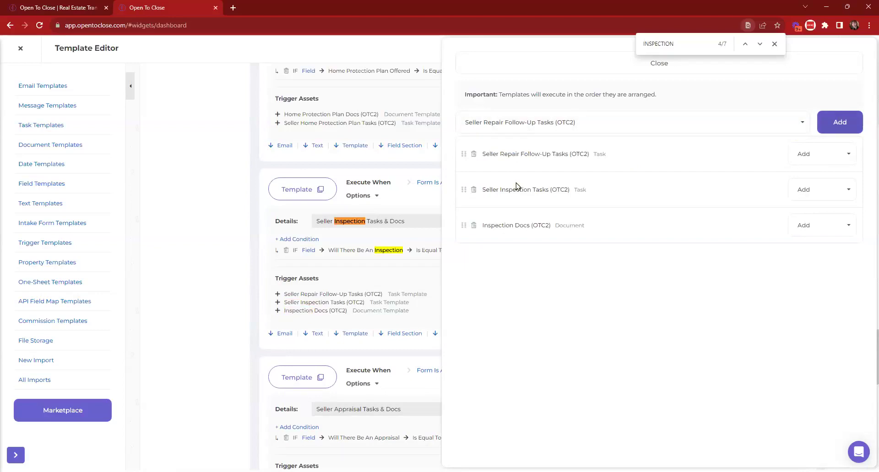
click(469, 67)
- Leave the template editor, open the Buyer Under Contract property and set its task filter to All Tasks
click(20, 49)
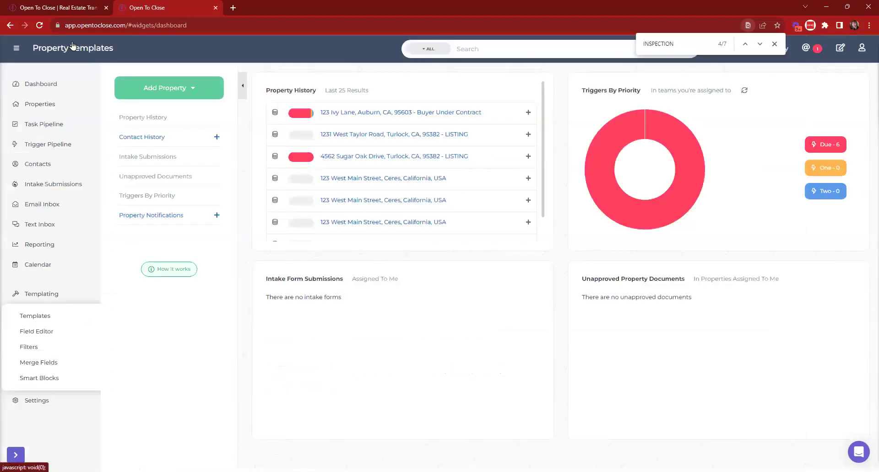
click(374, 119)
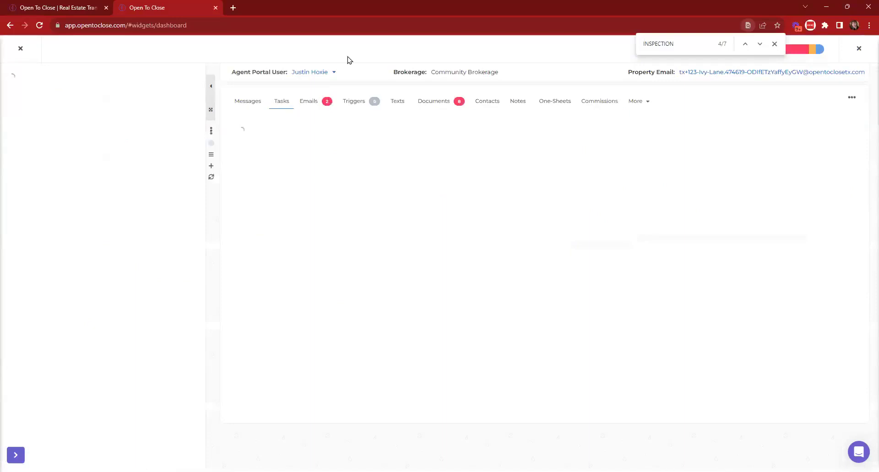
click(349, 101)
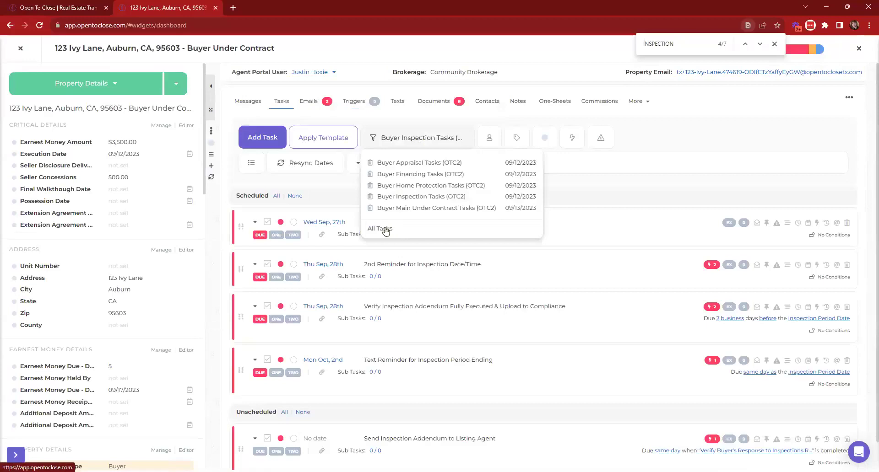
click(383, 229)
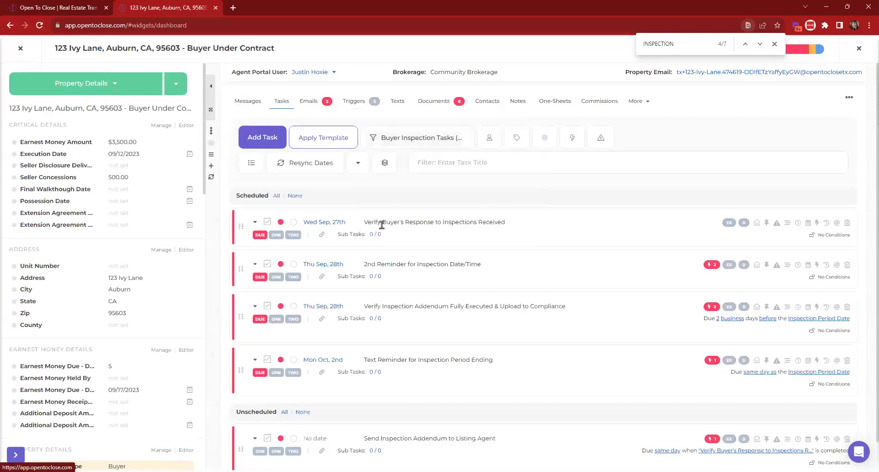
scroll(460, 223, down, 5)
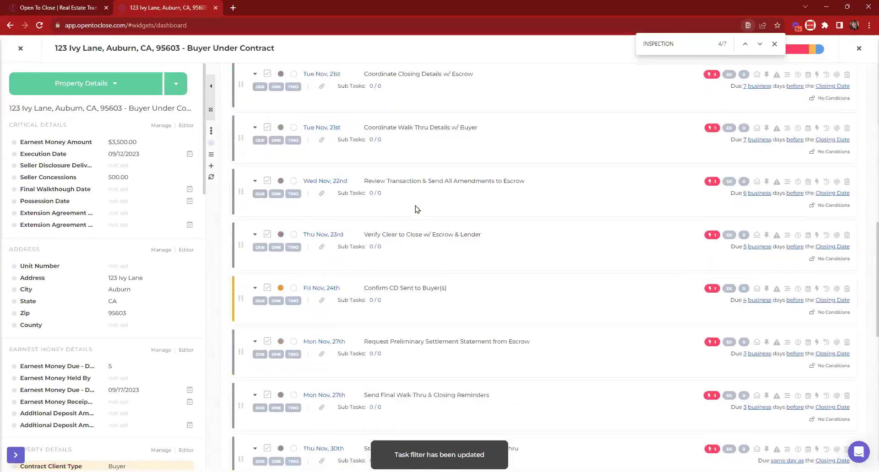
scroll(428, 227, up, 10)
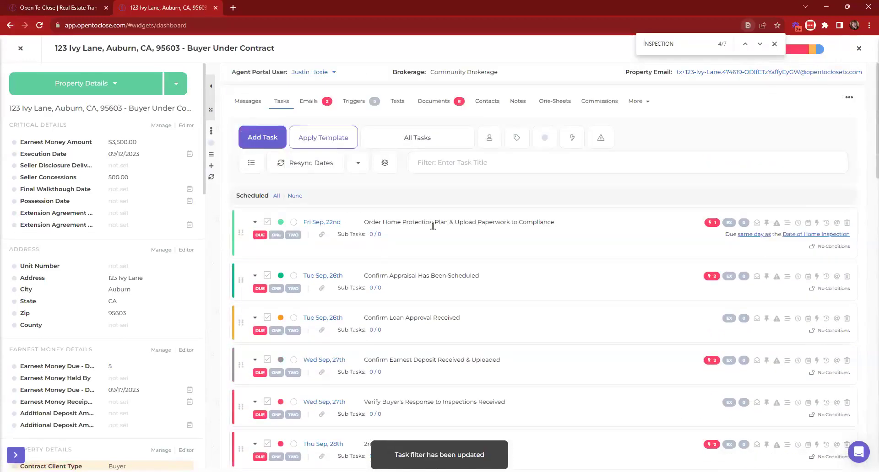
- Open the property's triggers and review its appraisal, financing and inspection detail fields
click(352, 102)
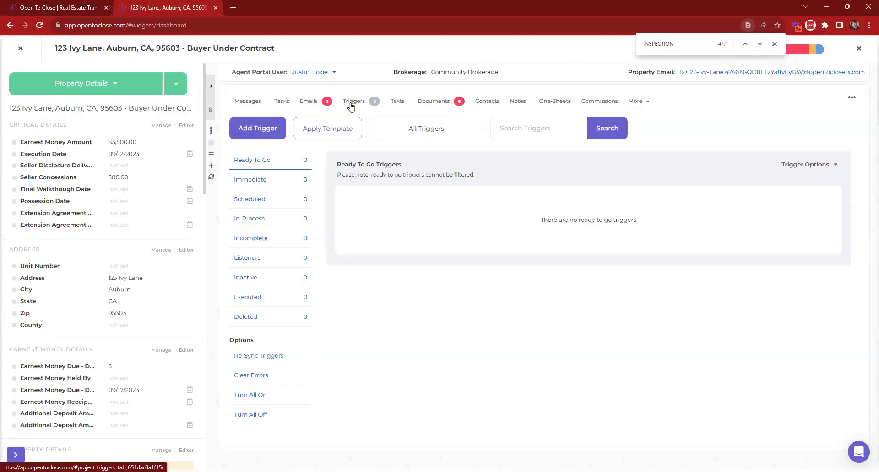
scroll(133, 263, down, 10)
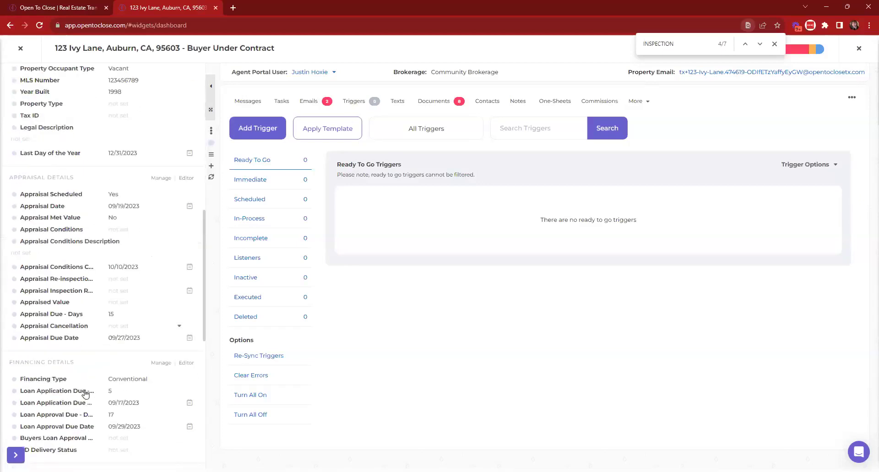
scroll(85, 380, down, 3)
scroll(87, 363, down, 3)
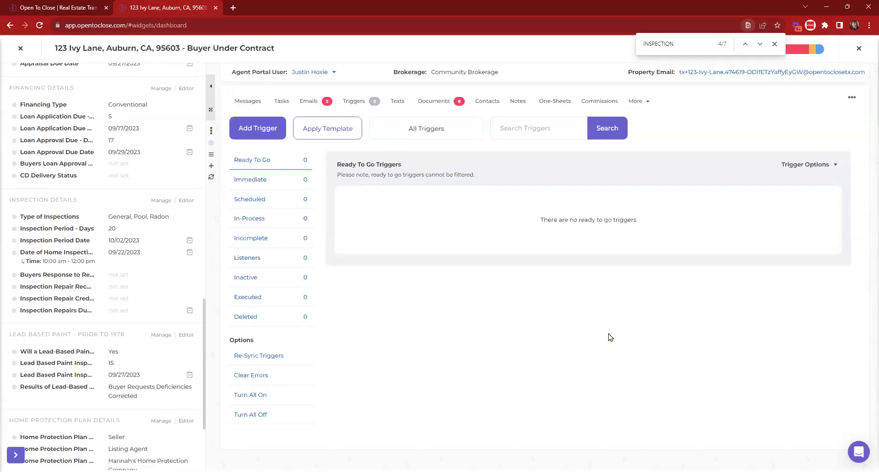
- Return to the property's tasks, dismiss the page search and examine the property's date timeline
click(285, 103)
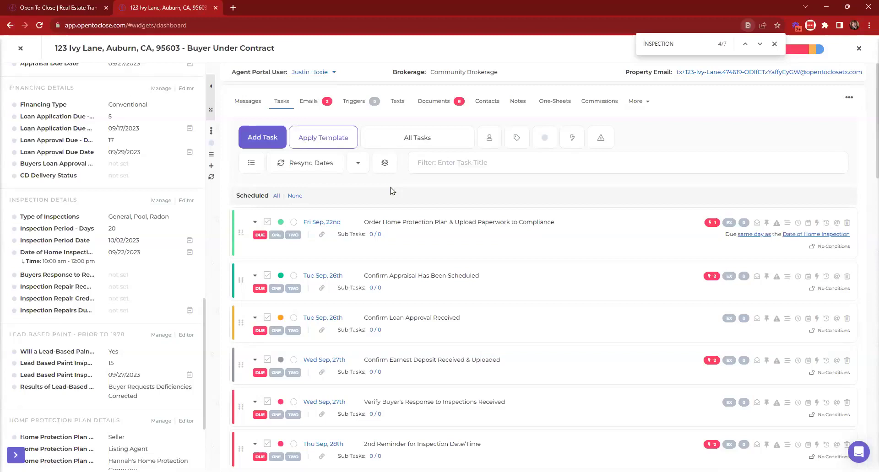
click(774, 44)
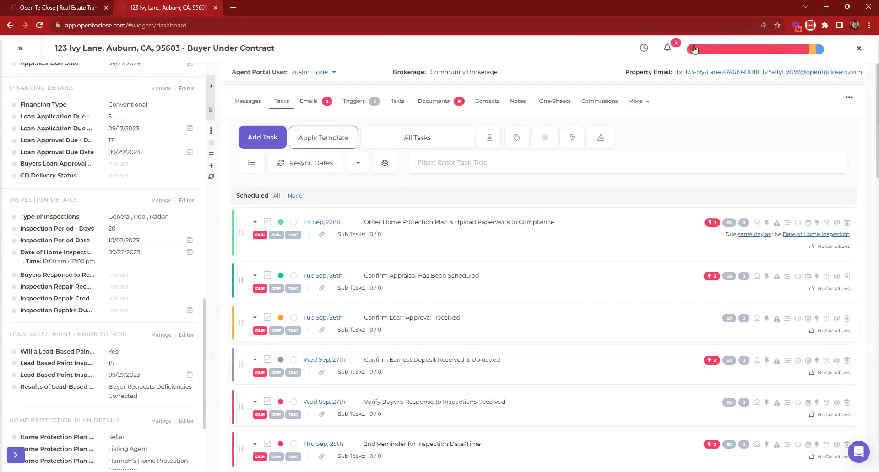
click(643, 48)
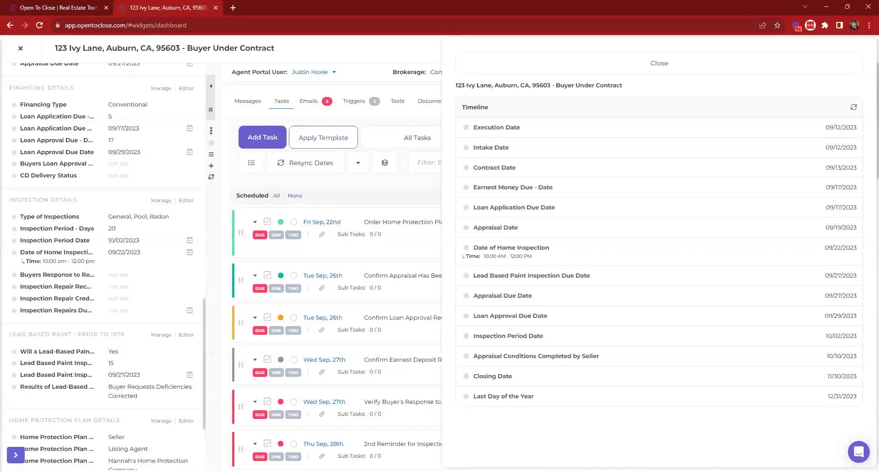
click(487, 69)
click(643, 49)
click(519, 63)
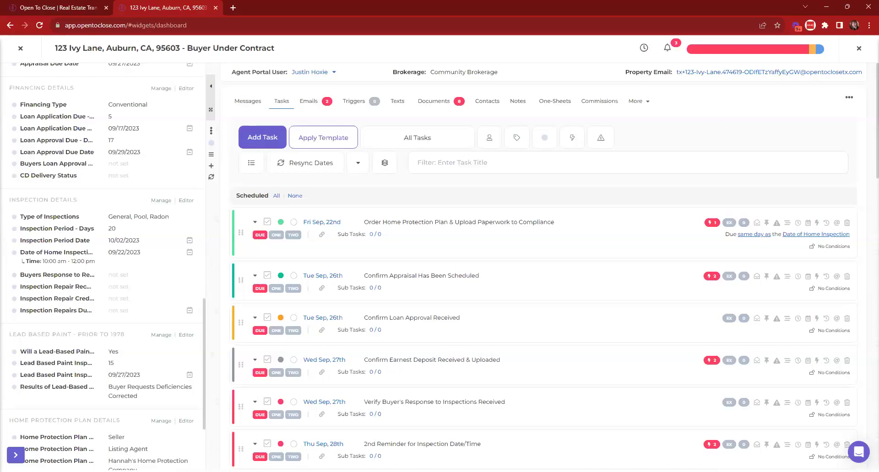
- Open the property's triggers again and expand the property details so the full field names show
click(354, 101)
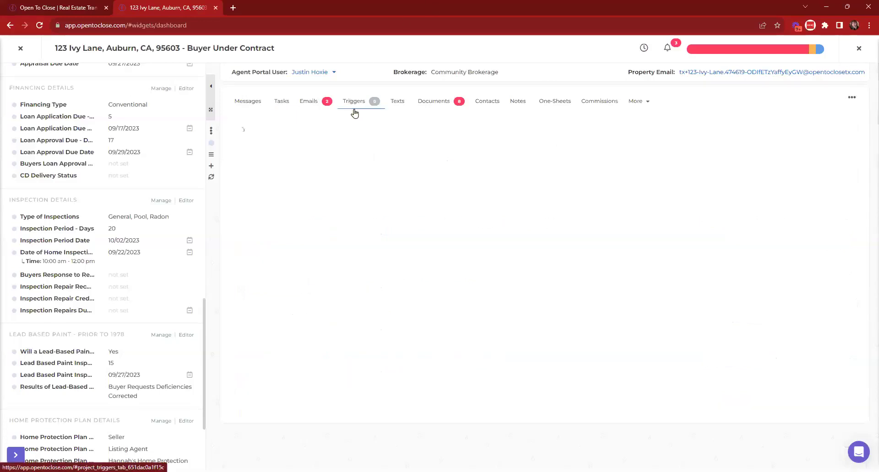
scroll(147, 234, down, 3)
scroll(143, 234, up, 8)
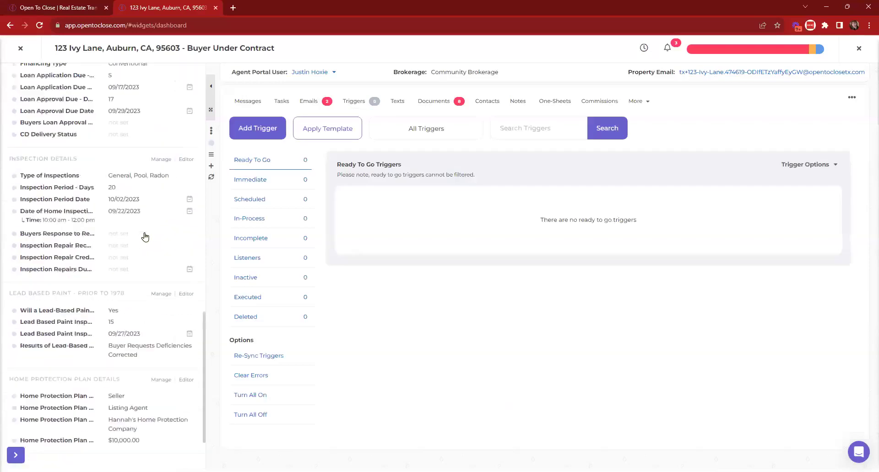
scroll(87, 248, down, 8)
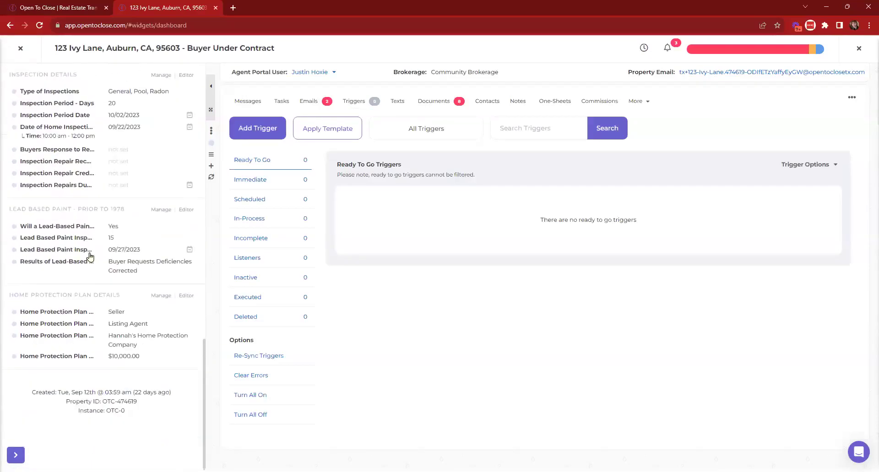
scroll(88, 251, up, 6)
click(211, 110)
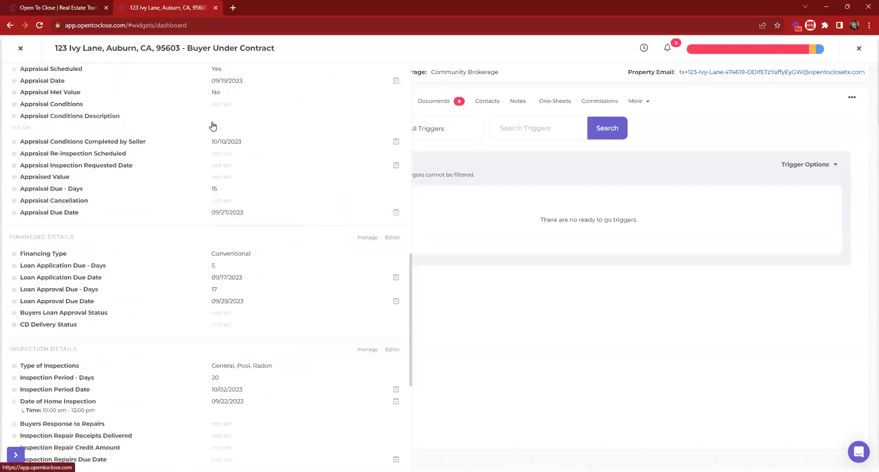
- Examine the expanded property field sections, from the address and earnest money details through to the home protection plan details
scroll(298, 197, up, 5)
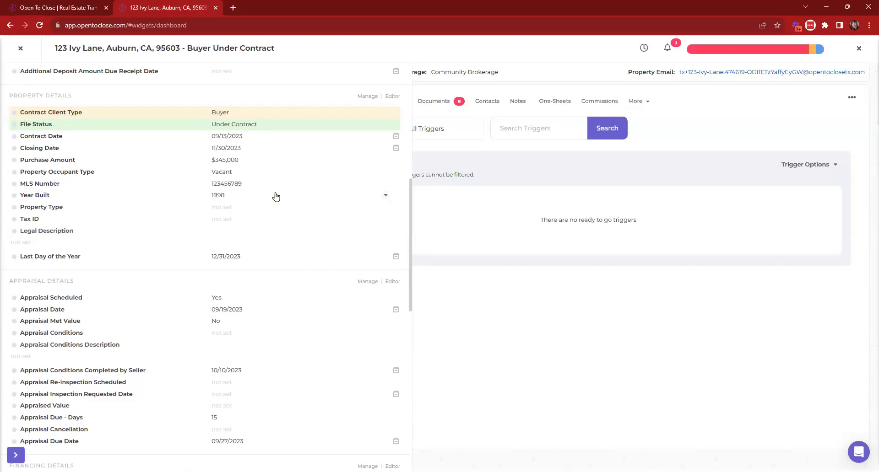
scroll(125, 159, down, 3)
scroll(116, 168, down, 6)
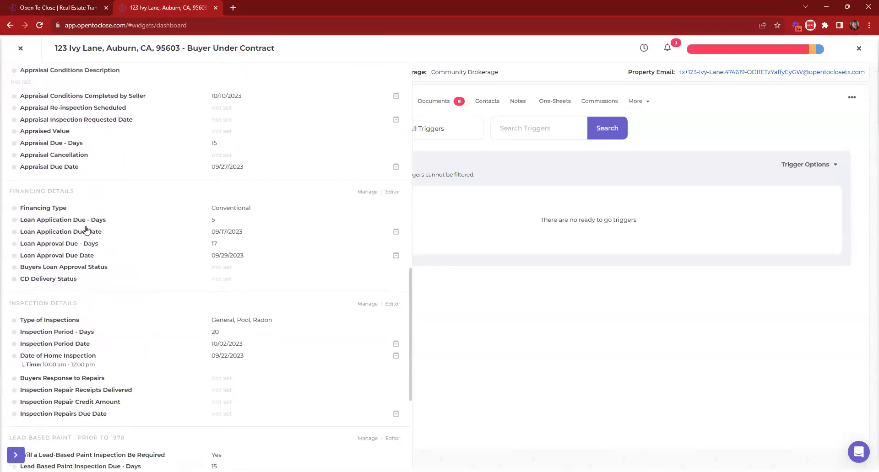
scroll(124, 337, down, 2)
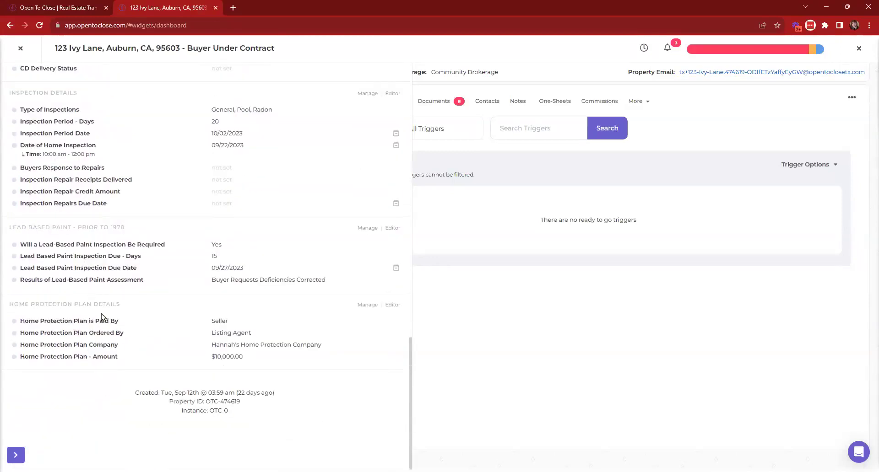
scroll(101, 317, up, 15)
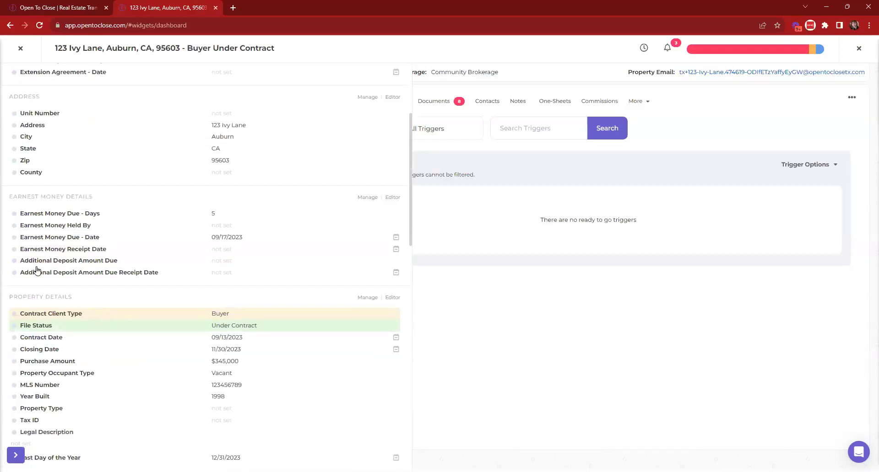
scroll(92, 236, down, 3)
scroll(92, 236, down, 3)
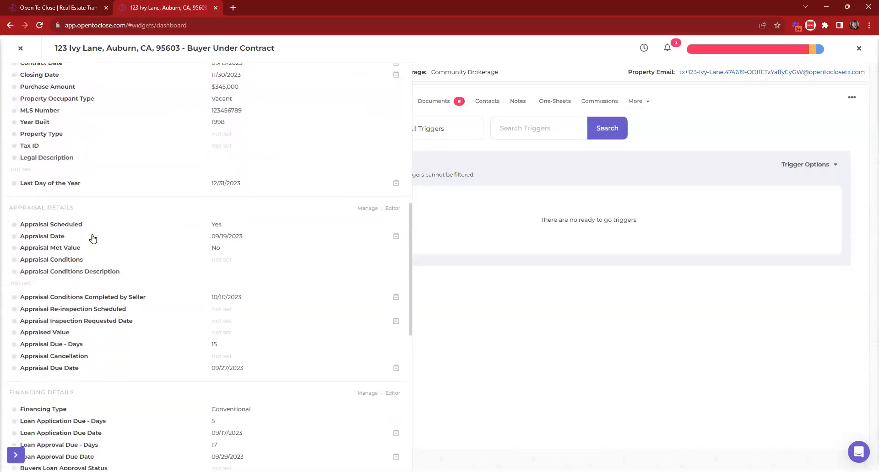
scroll(75, 273, down, 2)
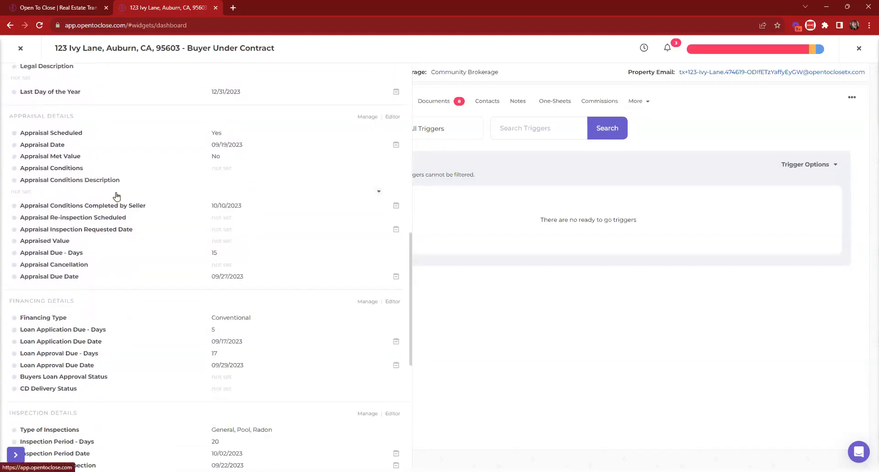
scroll(116, 196, down, 4)
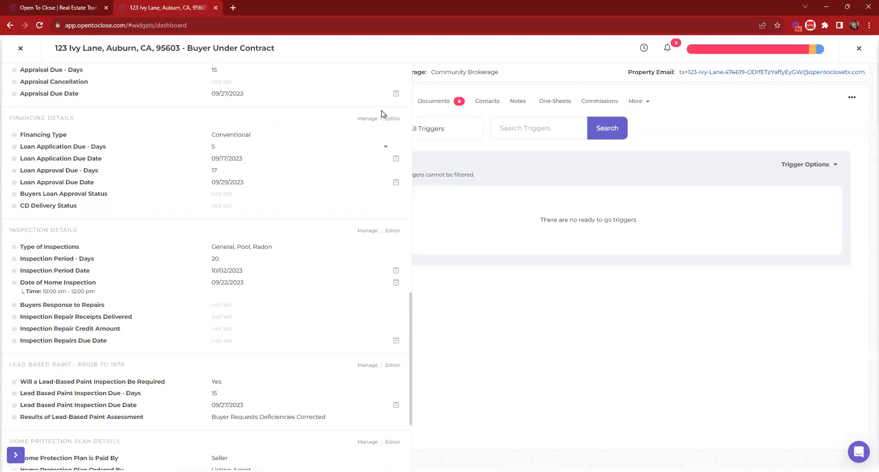
- Open the field editor from Financing Details, view the sort order of the field groups and sections, and close it unchanged
click(394, 119)
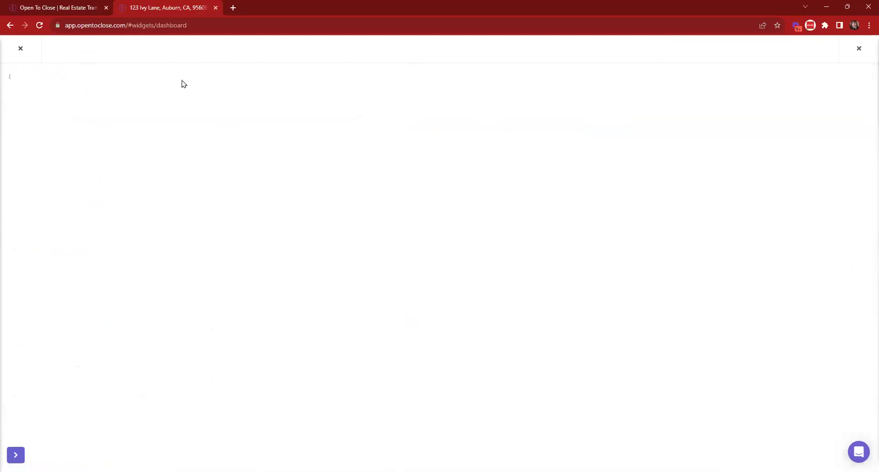
click(108, 96)
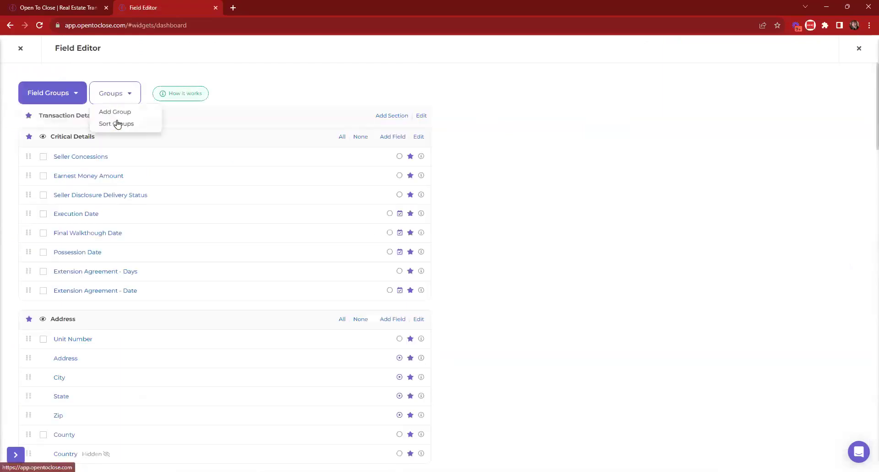
click(116, 125)
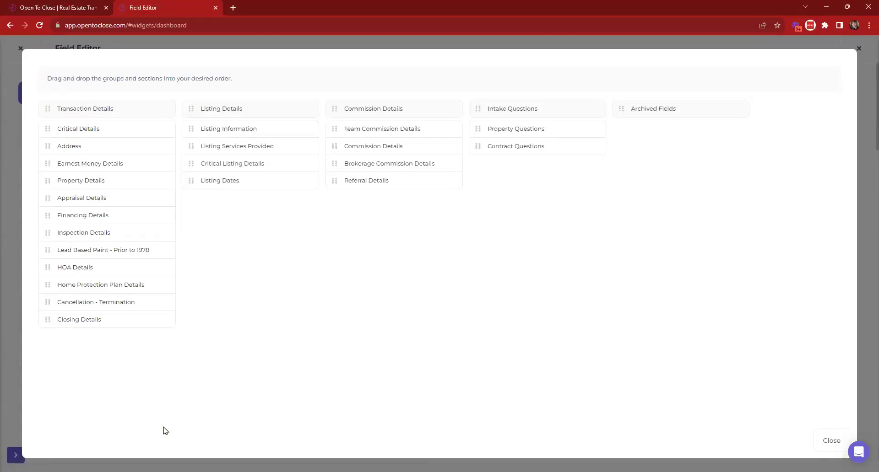
click(828, 442)
- Leave the field editor and reopen the Buyer Under Contract property to review its detail fields
click(18, 48)
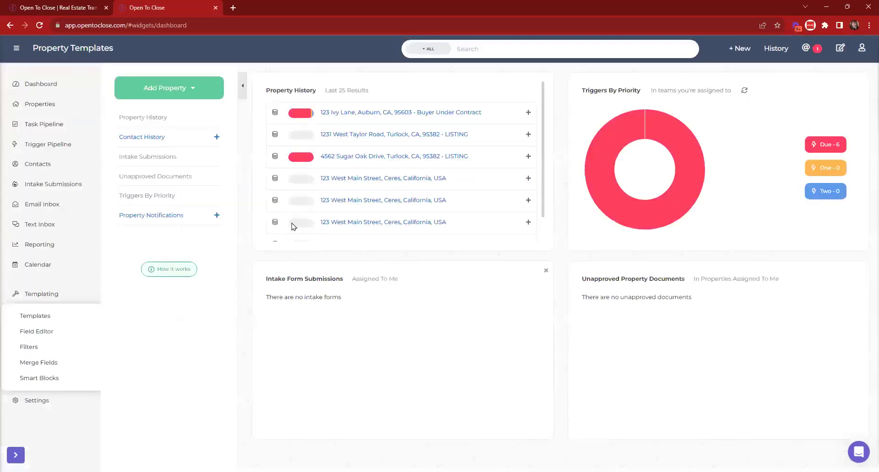
click(360, 114)
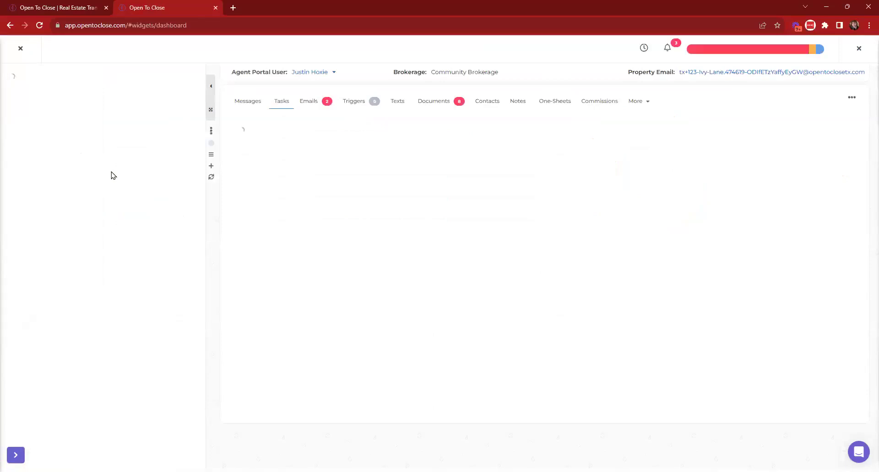
scroll(117, 126, down, 1)
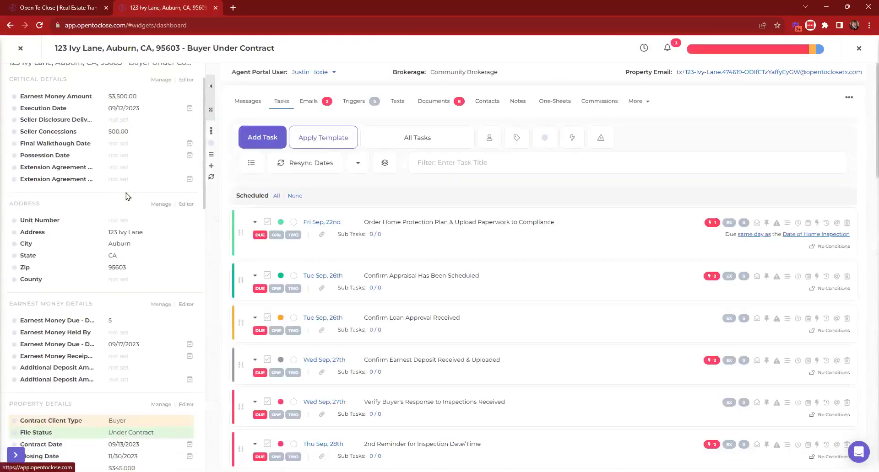
- Review the property's detail sections, from Critical Details through to Home Protection Plan Details
scroll(141, 166, down, 2)
scroll(142, 166, down, 7)
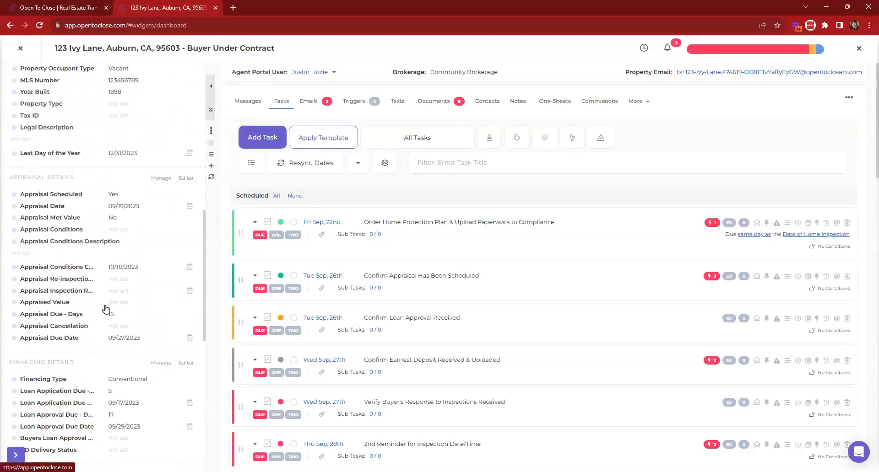
scroll(69, 269, down, 4)
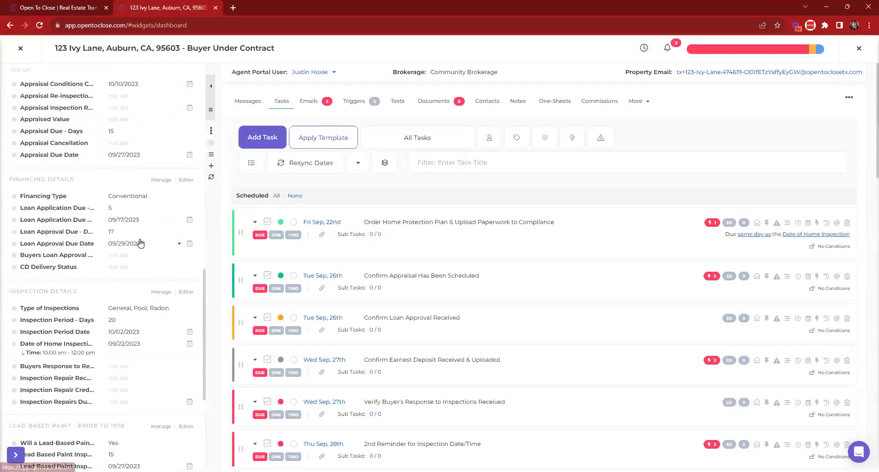
scroll(105, 238, down, 3)
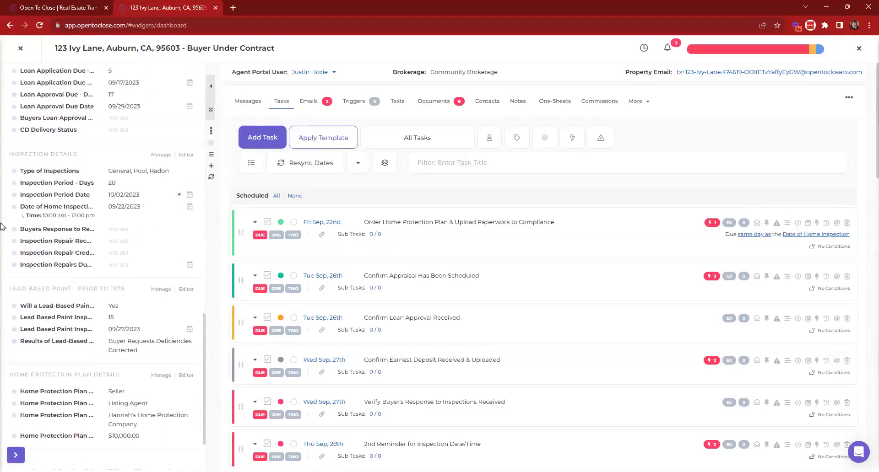
scroll(2, 227, up, 11)
scroll(2, 222, up, 7)
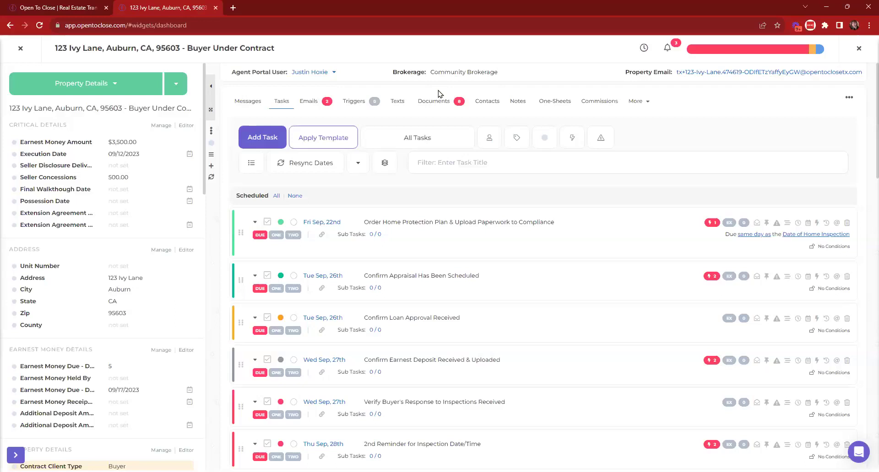
- Open the property's triggers and look through its detail fields alongside them
click(352, 100)
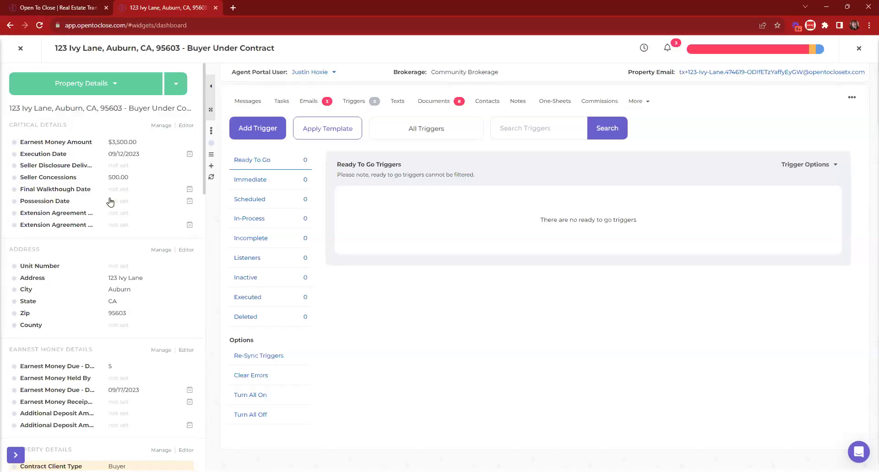
scroll(110, 223, down, 3)
scroll(111, 223, down, 15)
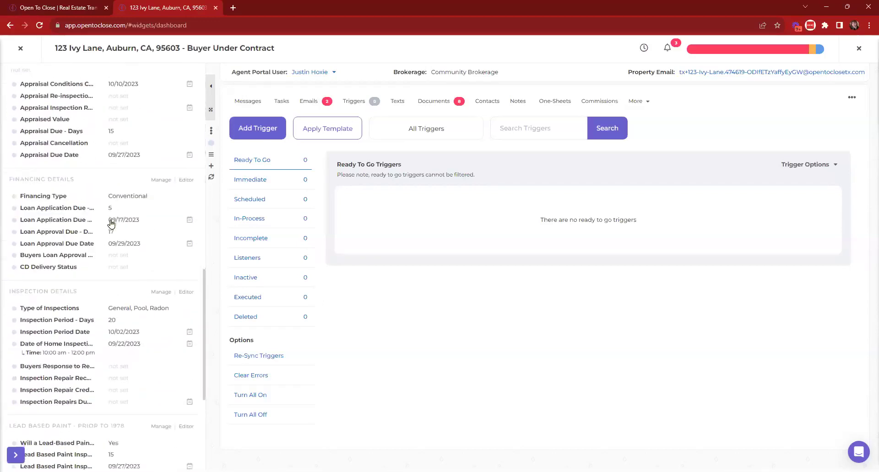
scroll(124, 376, up, 18)
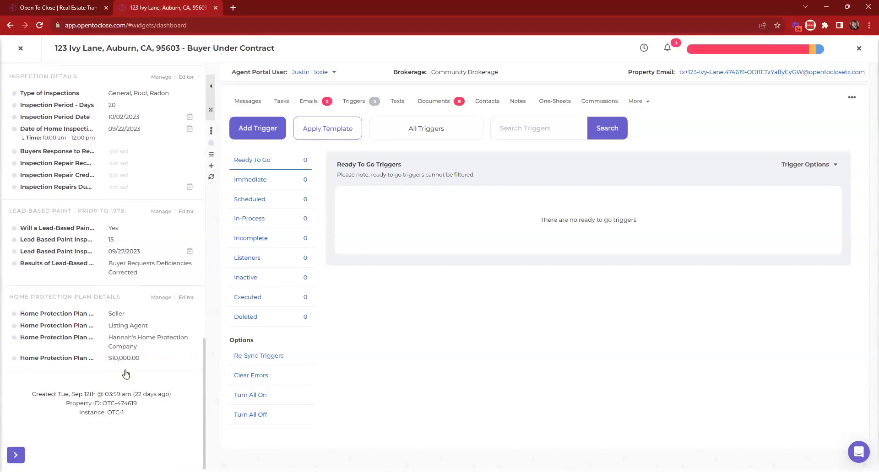
- Open the field editor from Critical Details, find the Last Day of the Year field, view its settings and close them unchanged
click(187, 125)
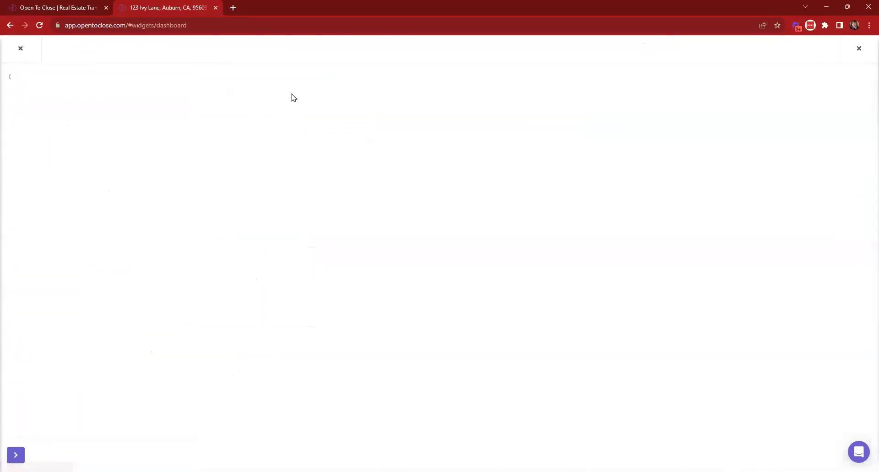
key(ctrl+f)
text(LAST )
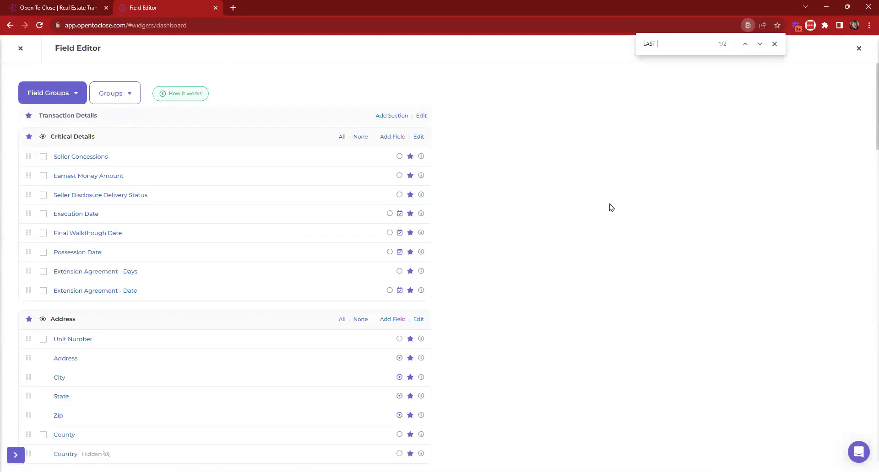
text(DAY)
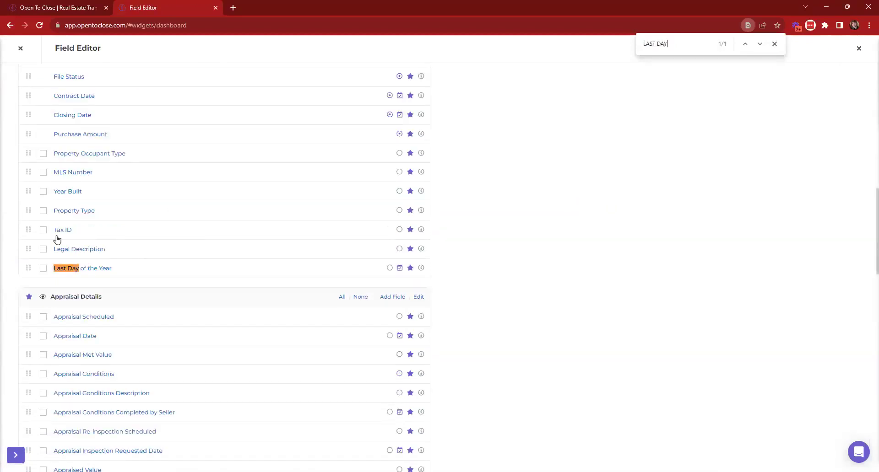
click(92, 270)
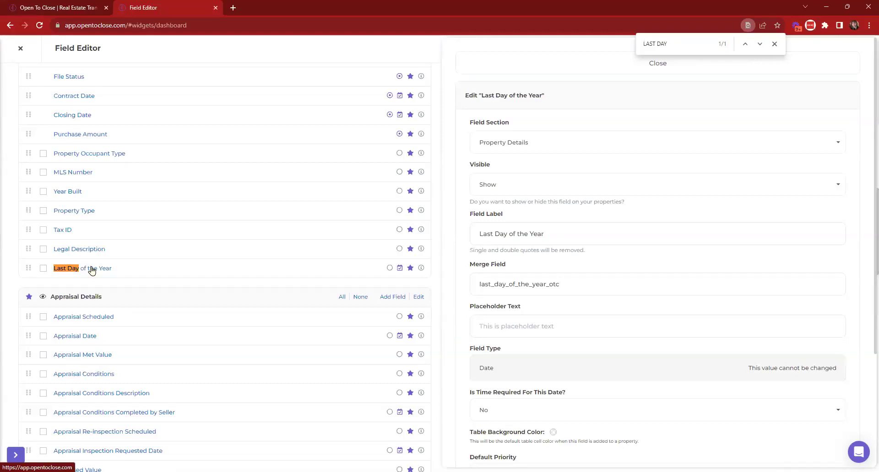
click(493, 71)
- Leave the field editor, reopen it on Transaction Details and dismiss the page search
scroll(422, 186, up, 15)
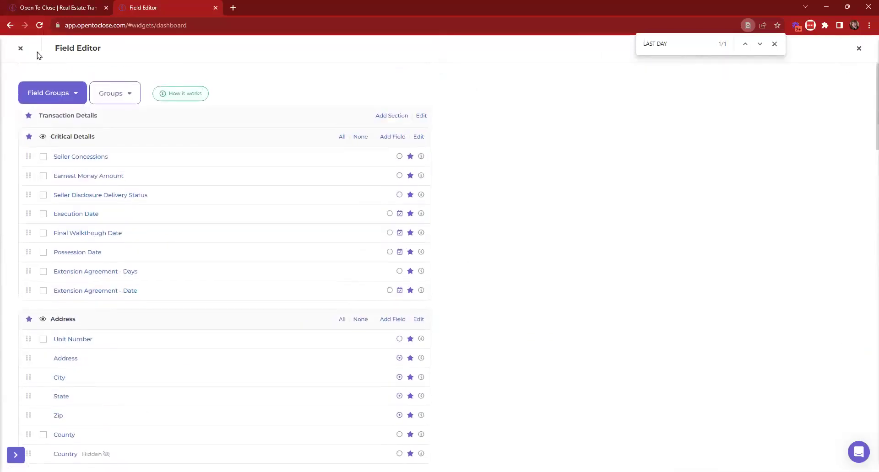
click(20, 48)
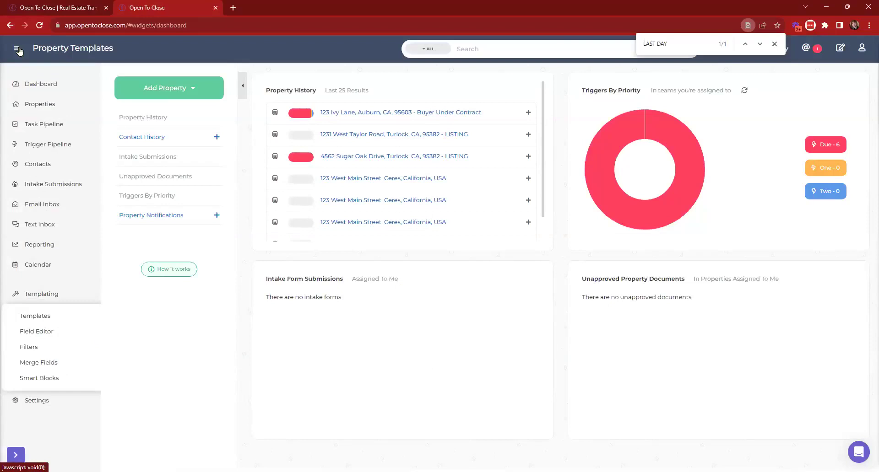
click(43, 321)
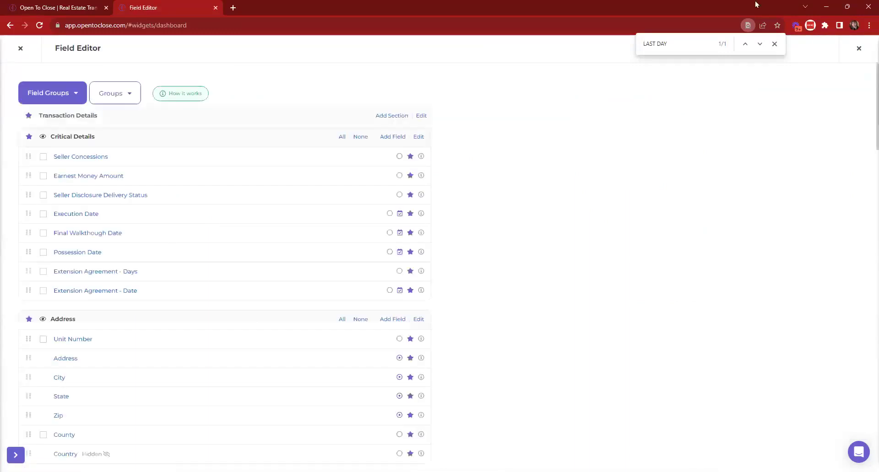
click(774, 44)
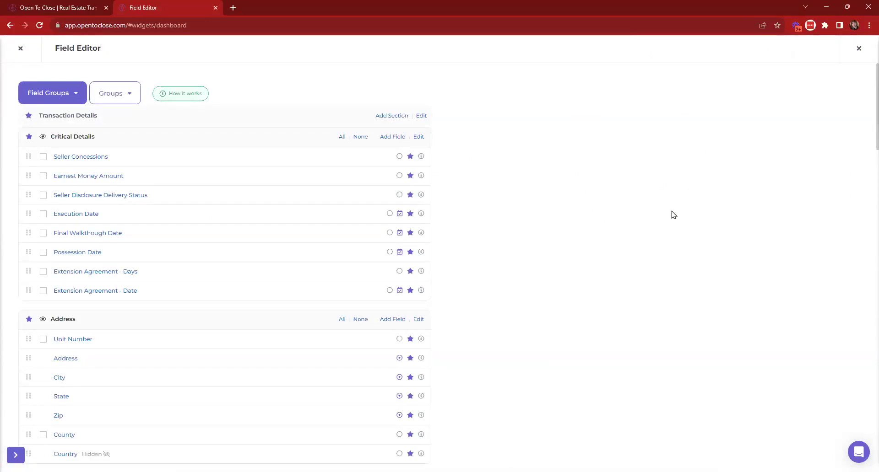
scroll(668, 208, down, 2)
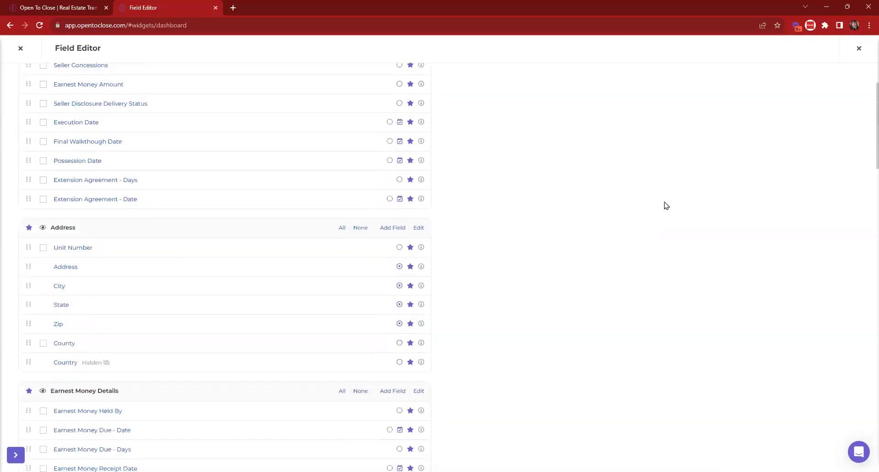
scroll(666, 205, up, 2)
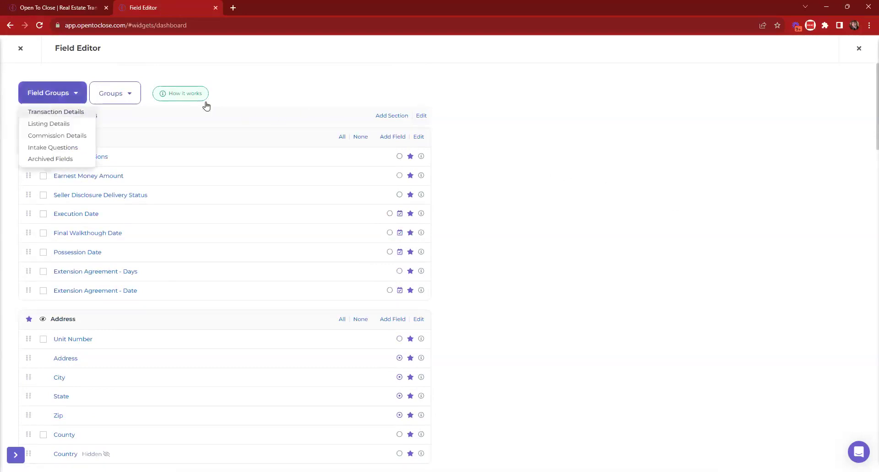
- Add a Choice field labelled Client with the merge field client to the Critical Details section
click(393, 136)
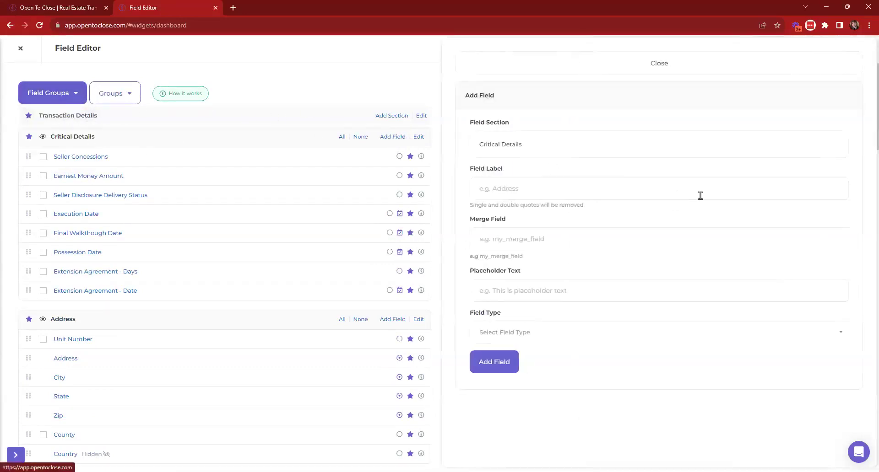
click(545, 197)
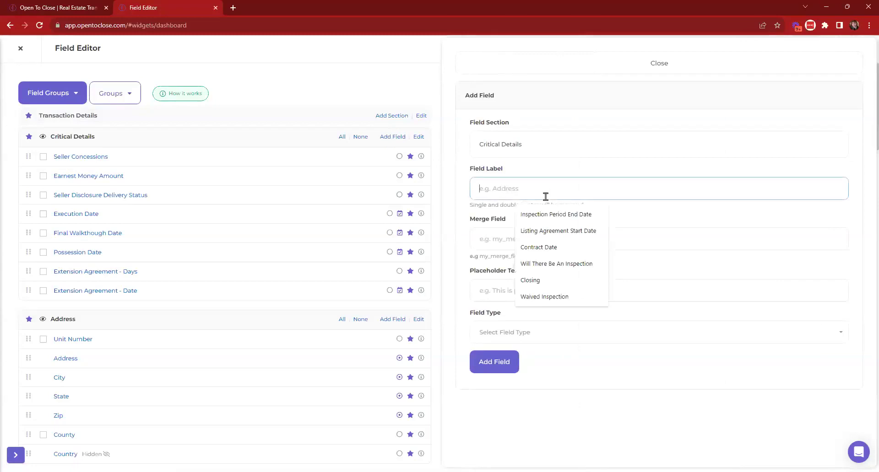
text(Client)
double_click(486, 186)
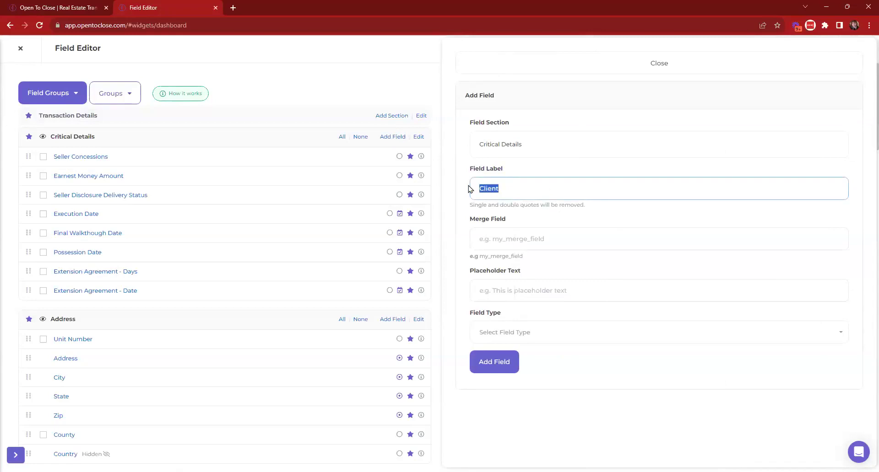
click(504, 242)
text(client)
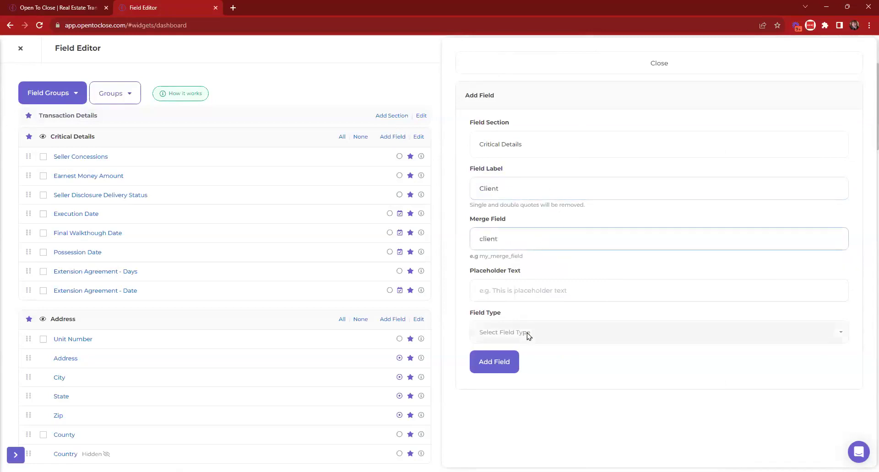
click(526, 334)
click(501, 424)
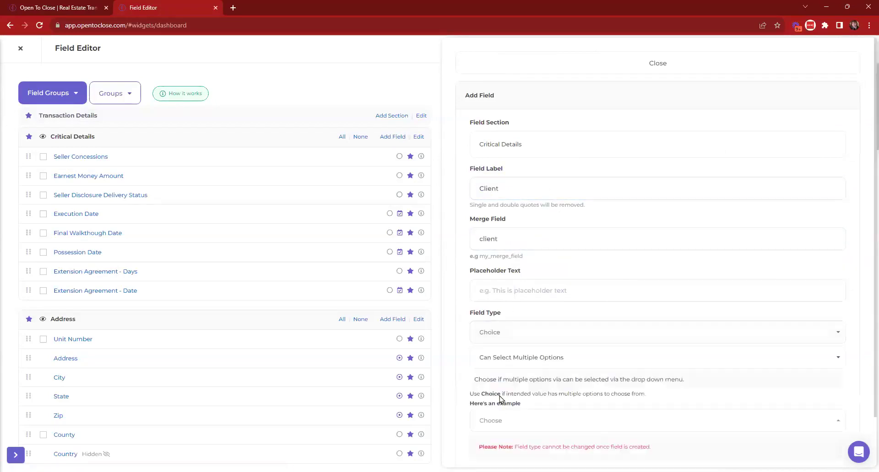
scroll(528, 376, down, 1)
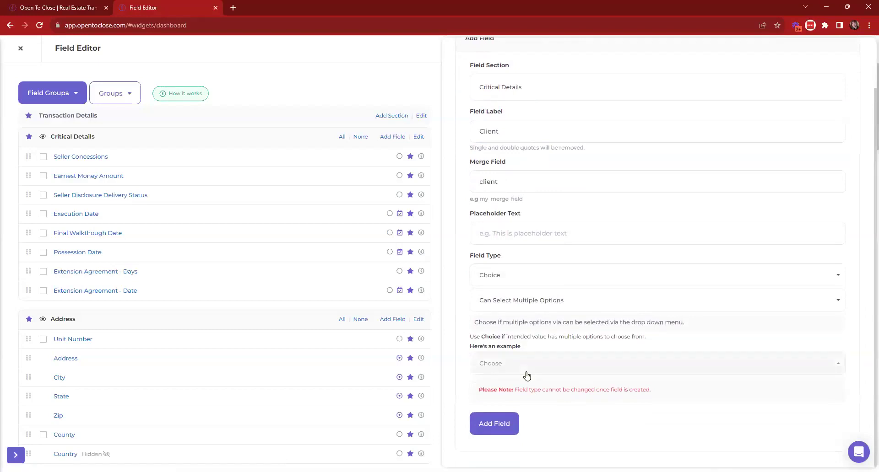
click(511, 420)
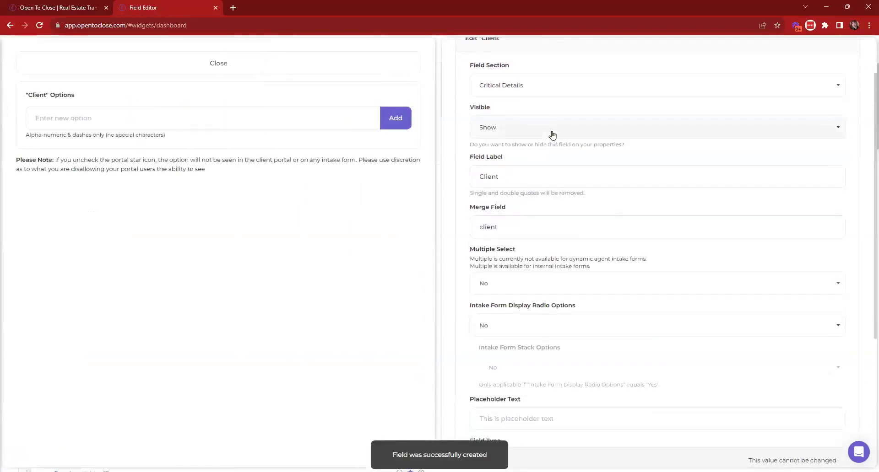
- Add three client first names as selectable options of the Client field
click(64, 120)
text(Hannah)
key(Return)
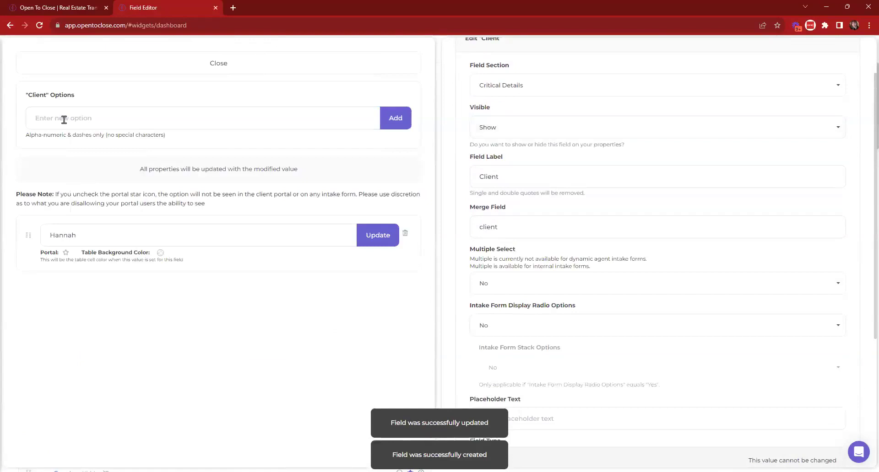
click(64, 119)
text(KJelly)
key(Return)
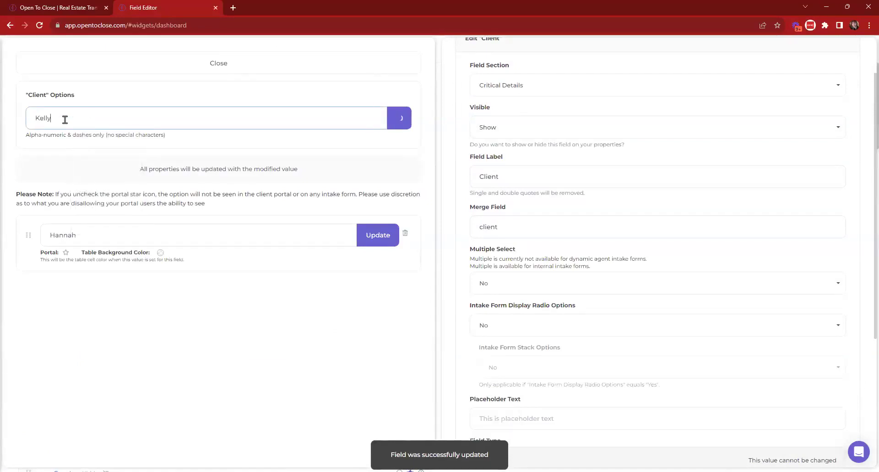
click(75, 112)
text(Jill)
click(394, 119)
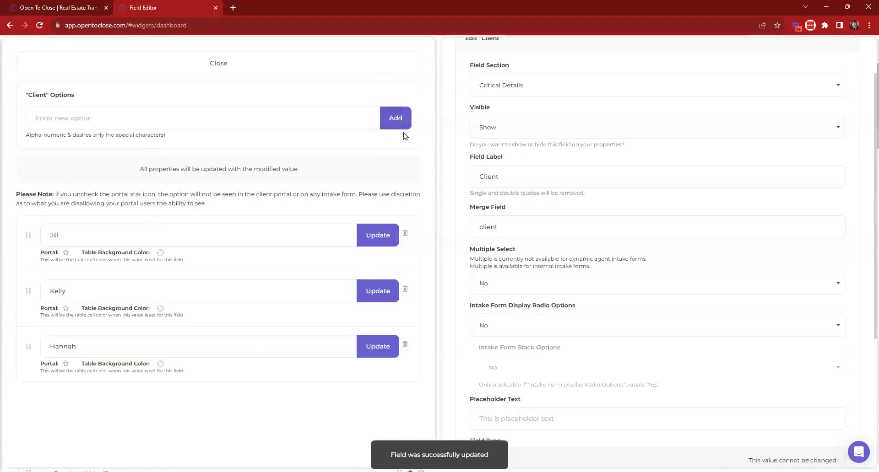
- Close the Client field's settings and the field editor, and start a new template under Trigger Templates
scroll(594, 192, up, 2)
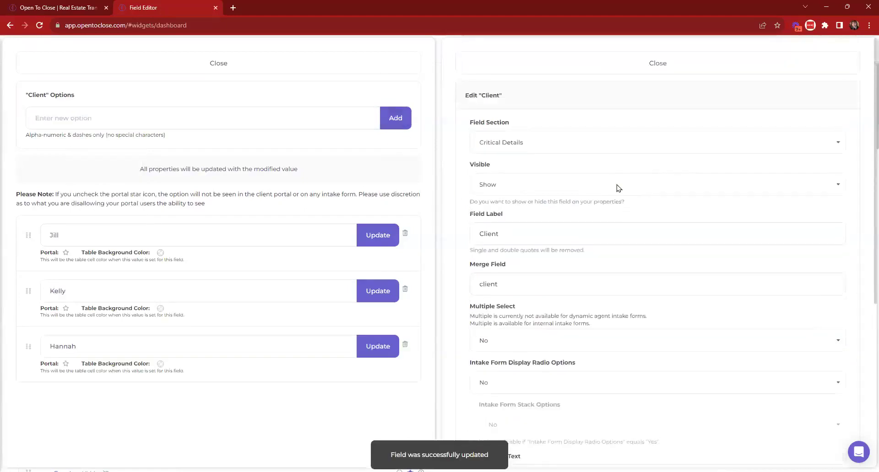
click(592, 65)
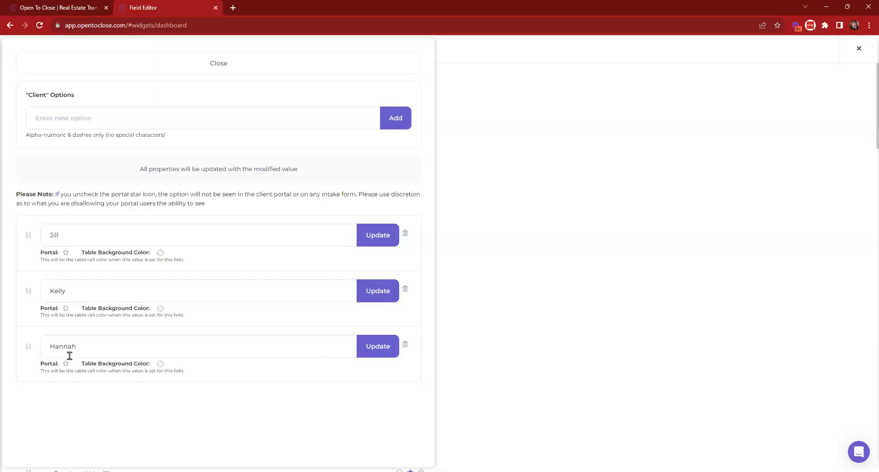
click(166, 65)
click(21, 49)
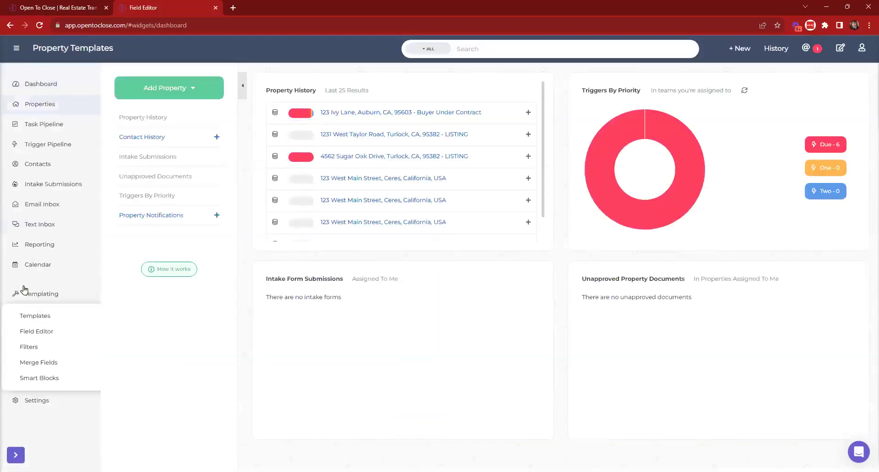
click(38, 317)
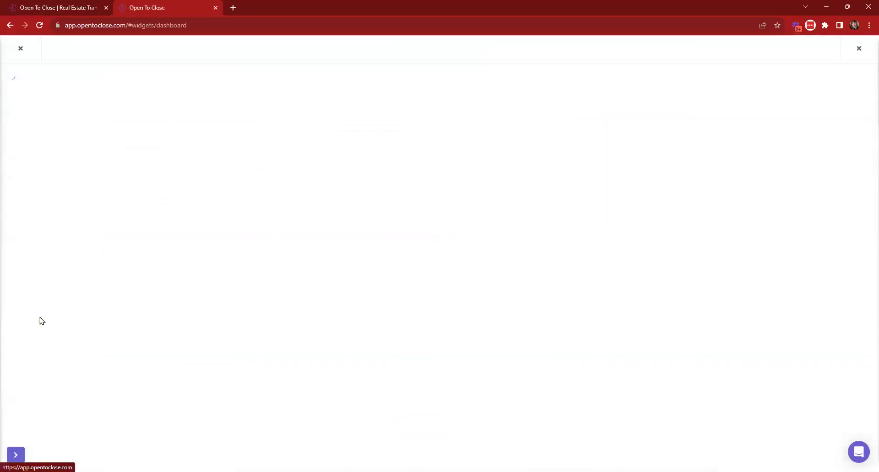
click(43, 243)
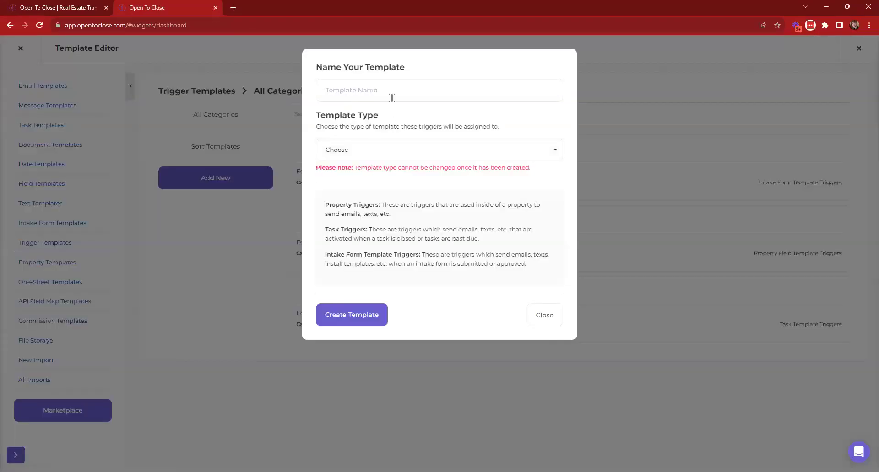
- Create a trigger template named Client Name - Emails with the template type Property Triggers
click(392, 97)
text(Client Name - )
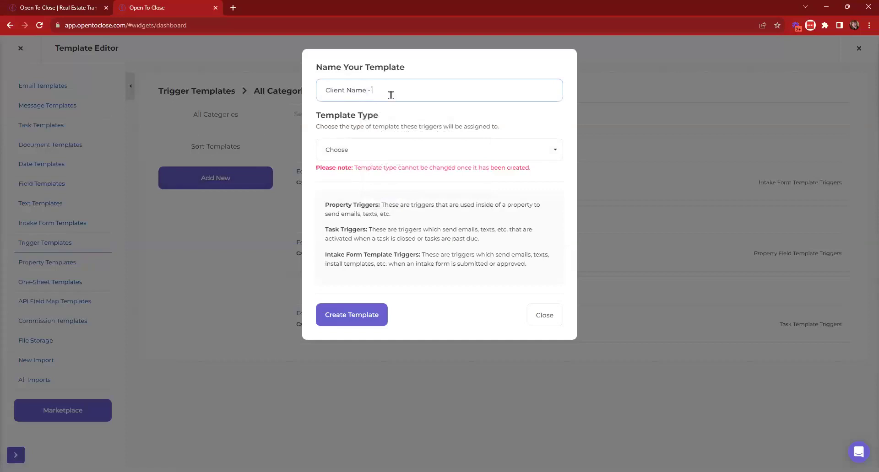
text(Emails)
click(404, 152)
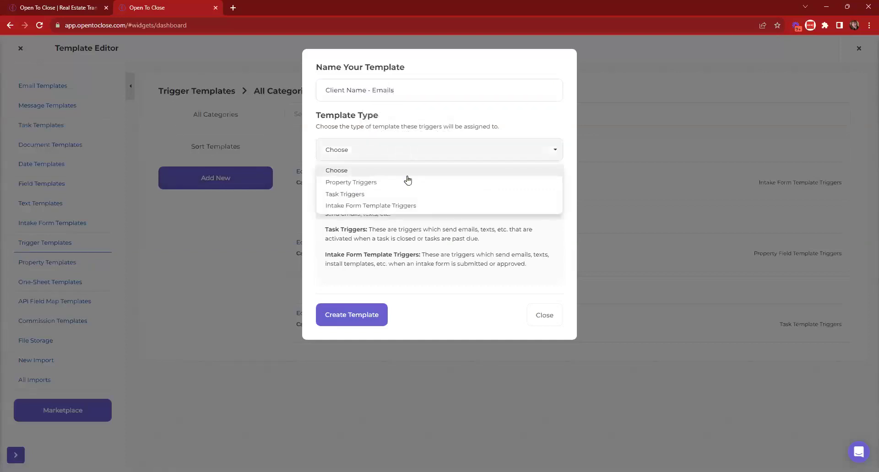
click(349, 183)
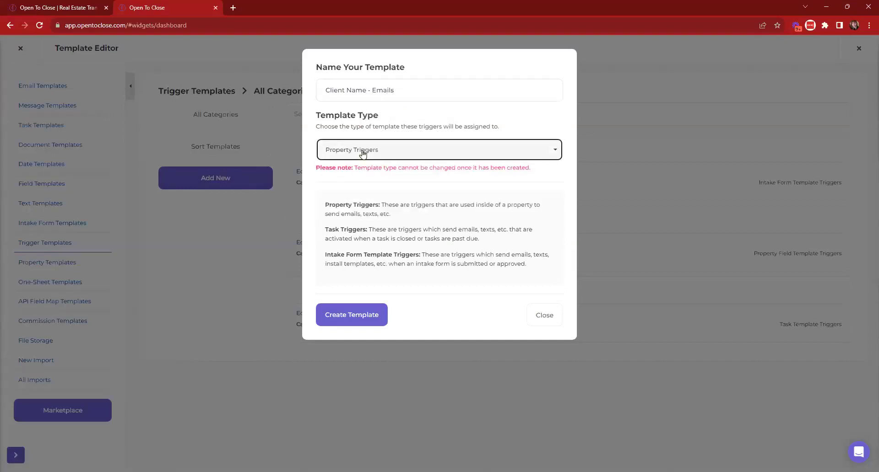
click(361, 315)
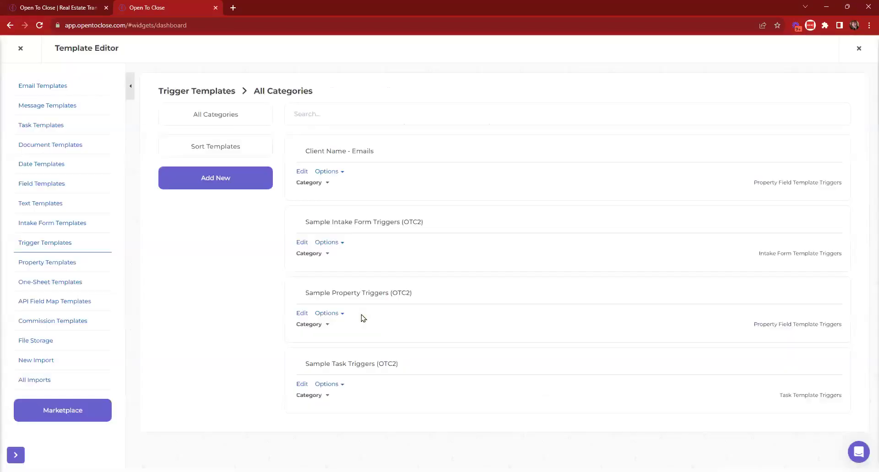
- Open the Client Name - Emails template, add a Send Email trigger and expand the trigger's details
click(298, 172)
click(192, 128)
click(194, 155)
click(201, 161)
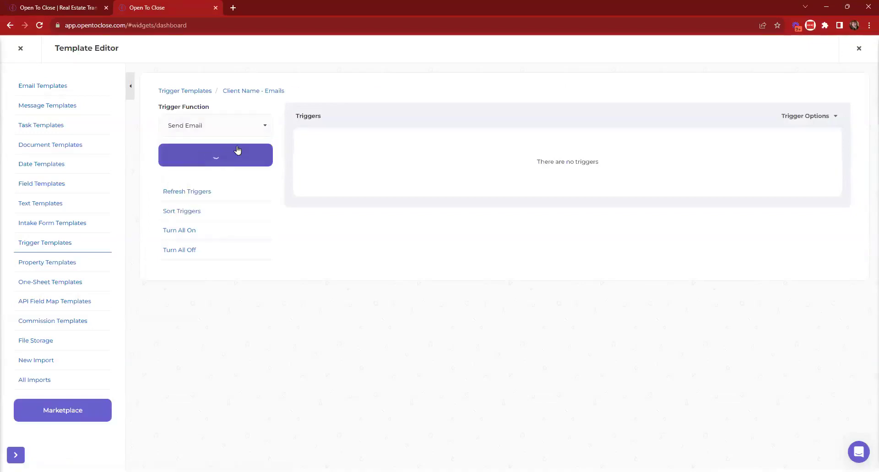
click(576, 69)
click(794, 116)
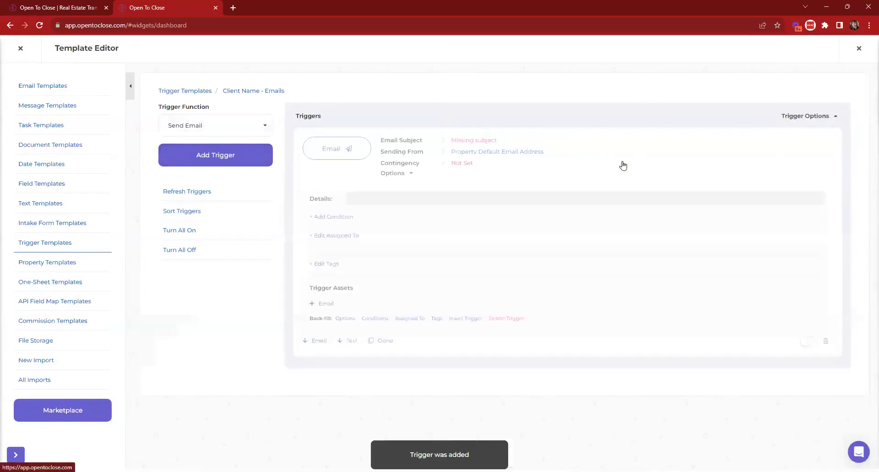
- Add a Property Field condition to the email trigger requiring Client Is Equal To one of the client first names
click(320, 218)
click(159, 103)
click(63, 163)
click(87, 145)
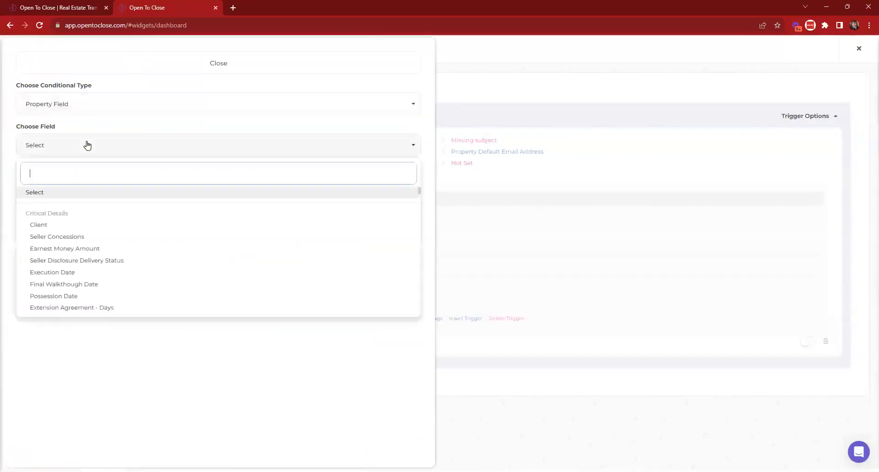
text(client)
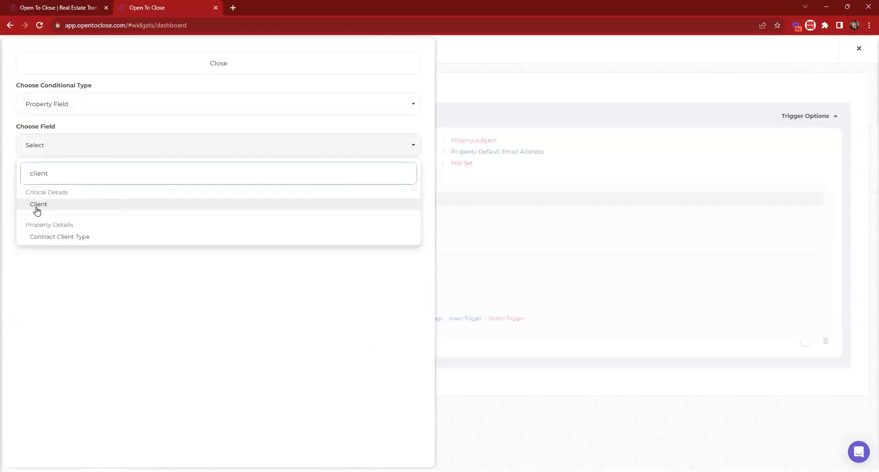
click(37, 205)
click(63, 186)
click(46, 242)
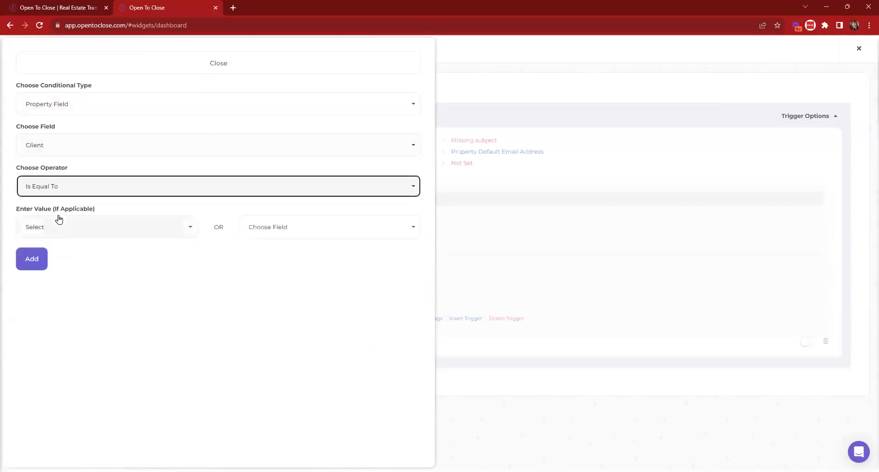
click(59, 219)
click(33, 310)
click(32, 258)
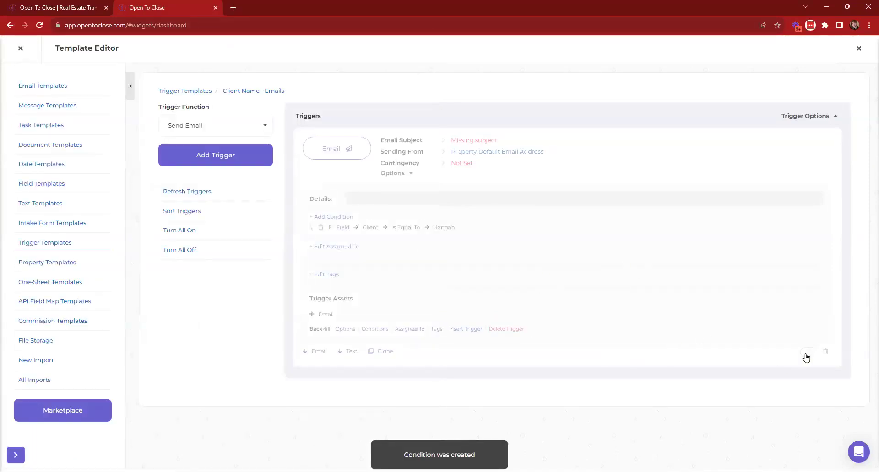
- Add a second Property Field condition to the email trigger: Is There An HOA Is Equal To Yes
click(323, 216)
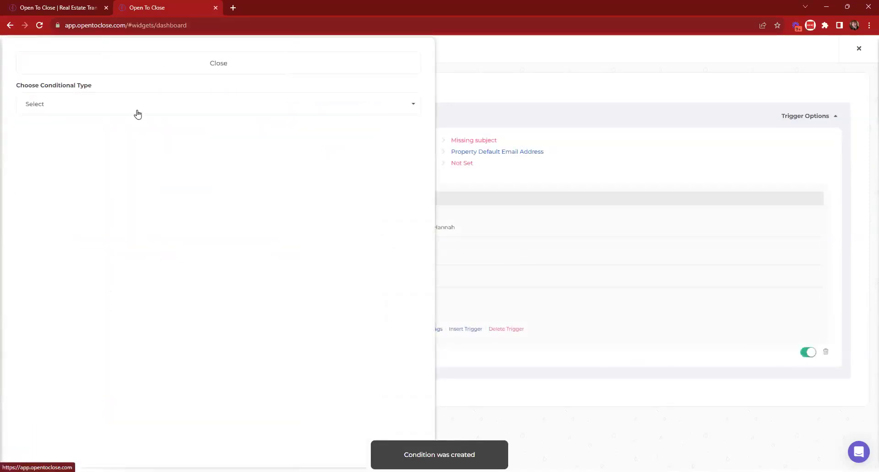
click(53, 98)
click(46, 166)
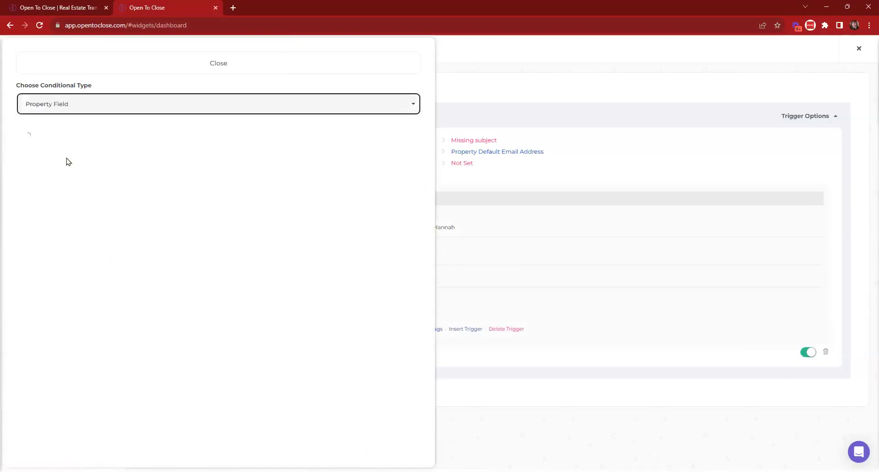
click(76, 144)
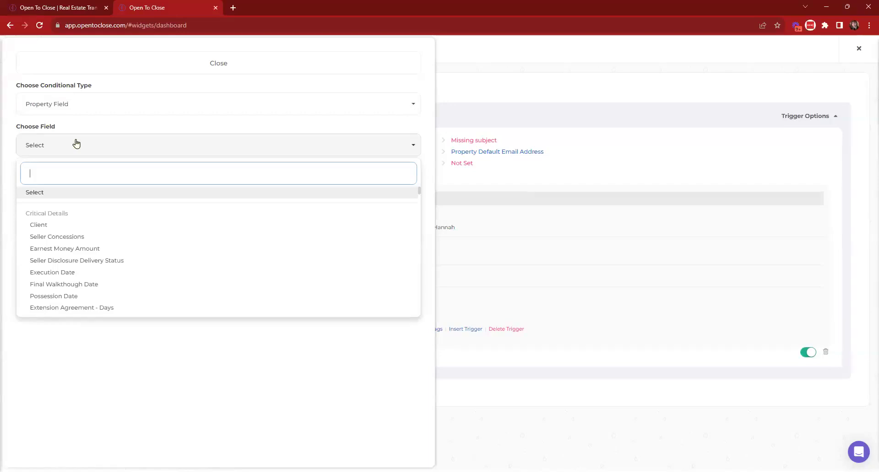
text(hoa)
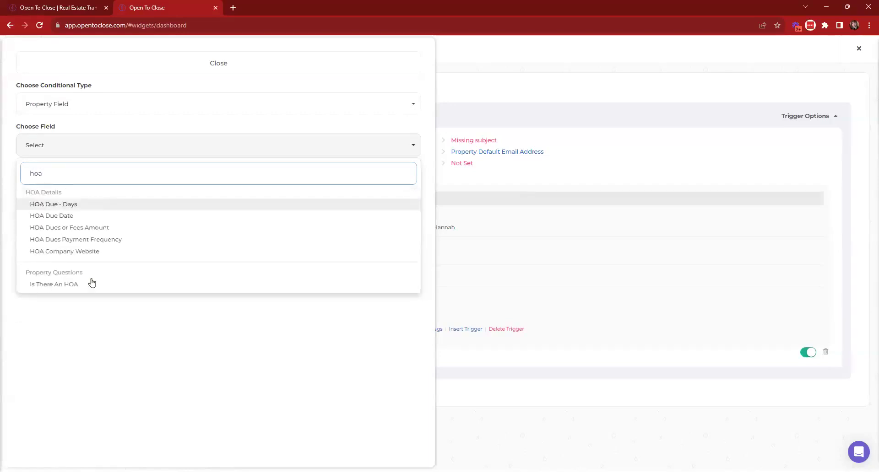
click(69, 287)
click(51, 191)
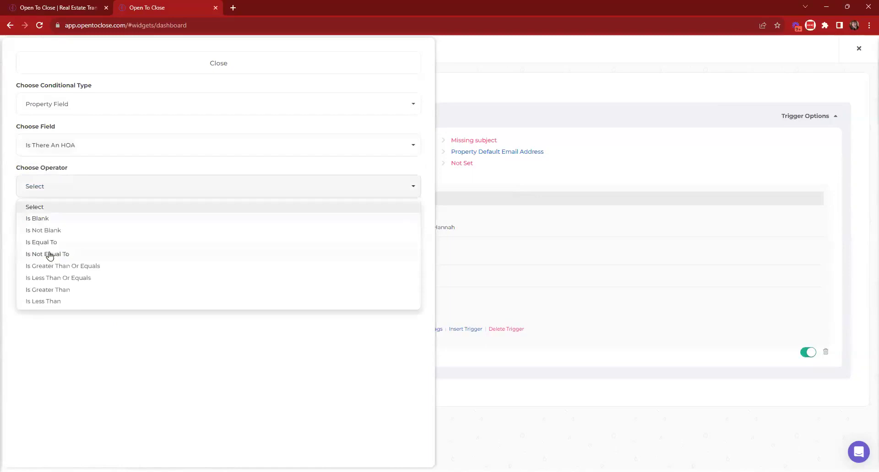
click(50, 242)
click(53, 229)
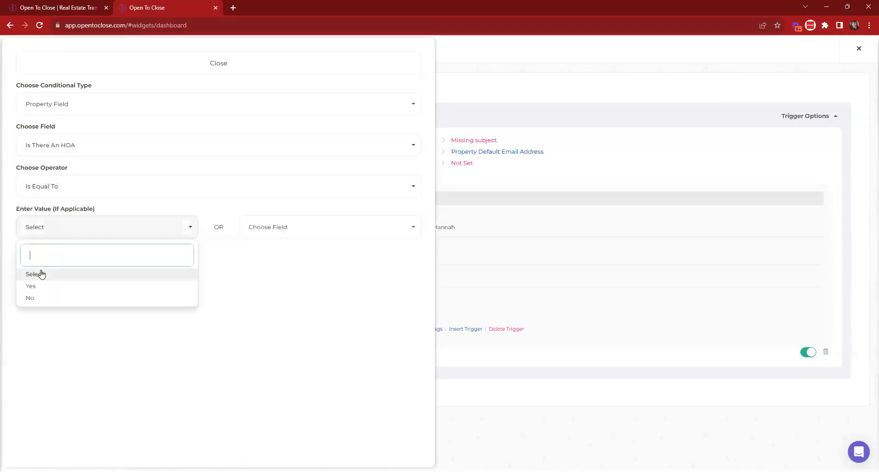
click(32, 287)
click(31, 259)
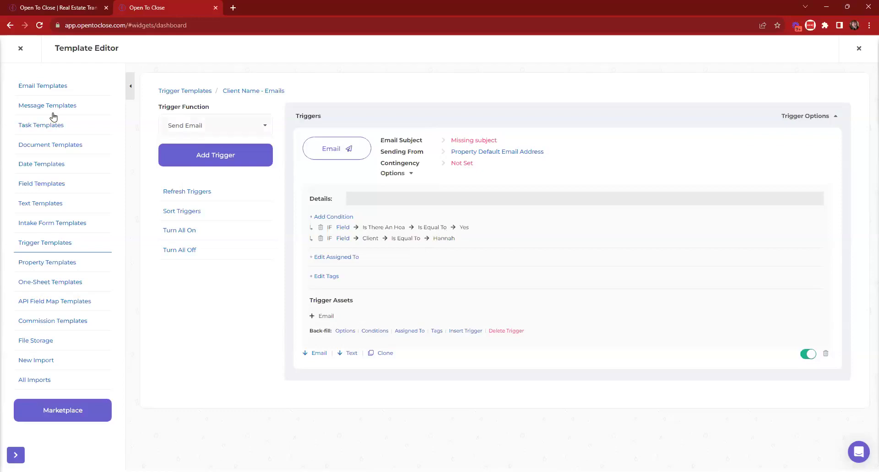
- Leave the template editor, examine the full list of contact roles and close it
click(20, 48)
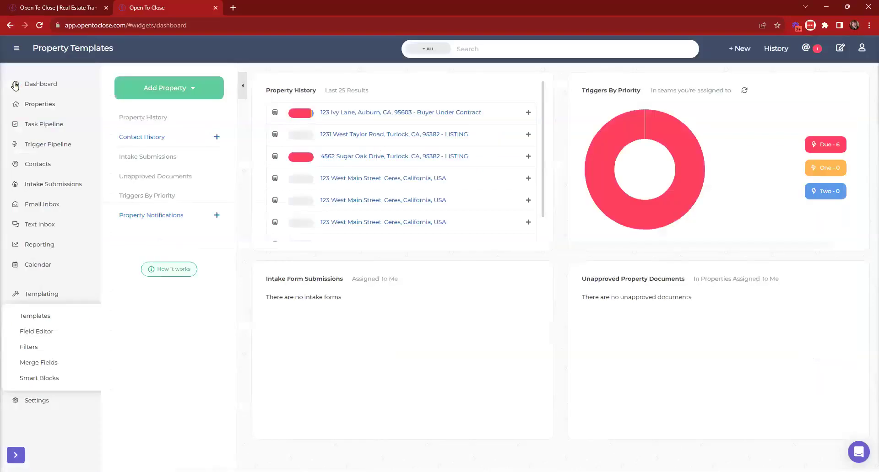
click(36, 349)
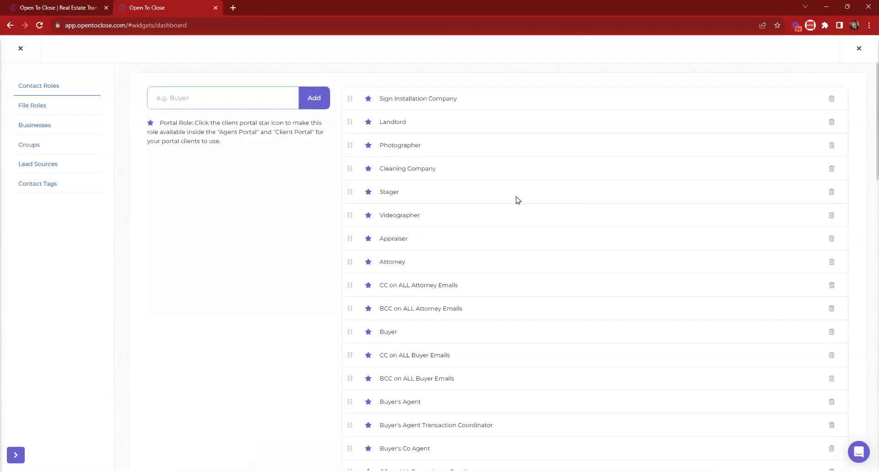
scroll(516, 175, down, 8)
scroll(519, 182, down, 14)
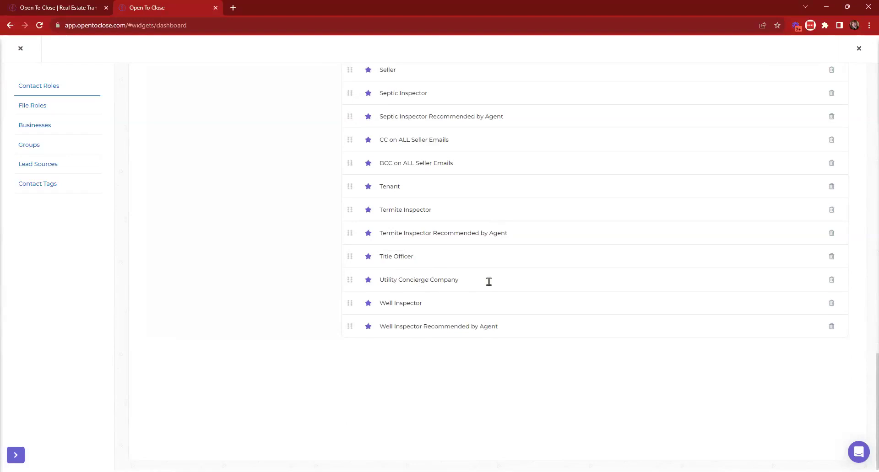
click(20, 44)
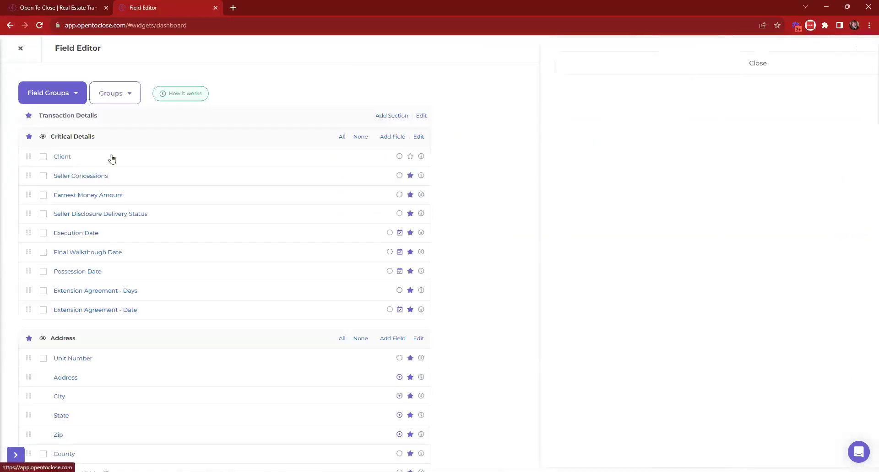
- Open the Client field from Critical Details in the field editor, then close its settings and the editor
click(111, 159)
click(210, 63)
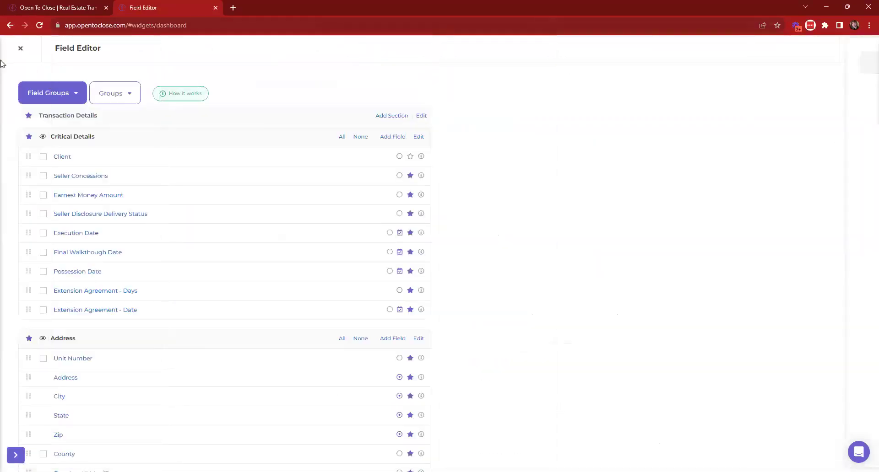
click(20, 48)
- Reopen the Client Name - Emails trigger, add the Contact Role condition Utility Concierge Company Exists In Property, and move the HOA condition above it
click(27, 265)
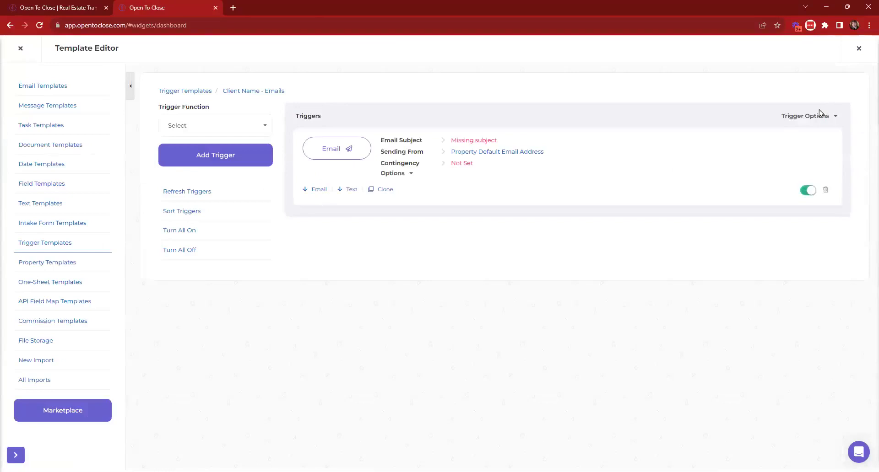
click(808, 116)
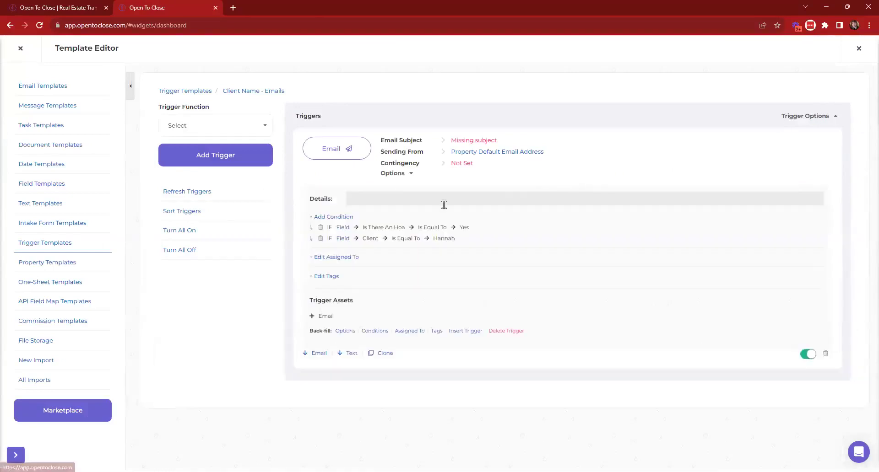
click(320, 217)
click(94, 110)
click(47, 186)
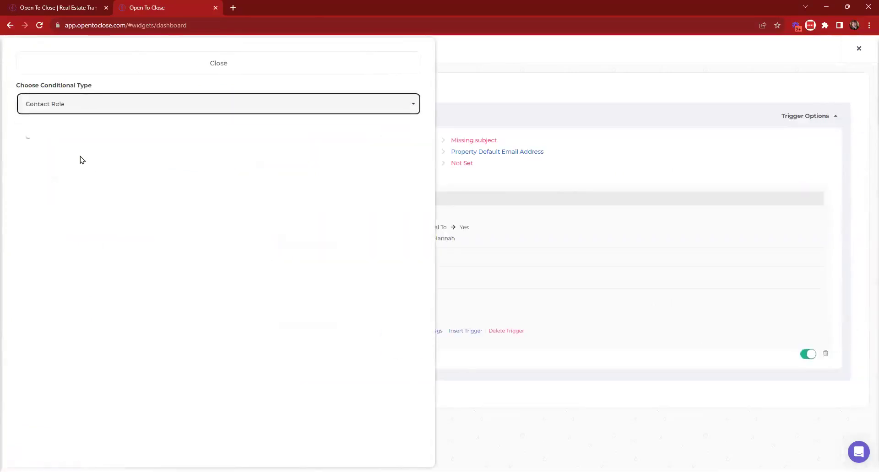
click(72, 153)
text(ut)
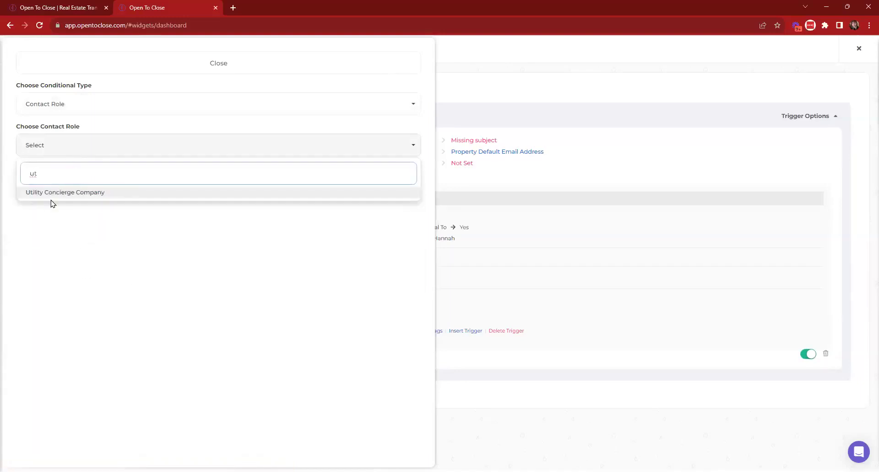
click(54, 196)
click(67, 158)
text(ut)
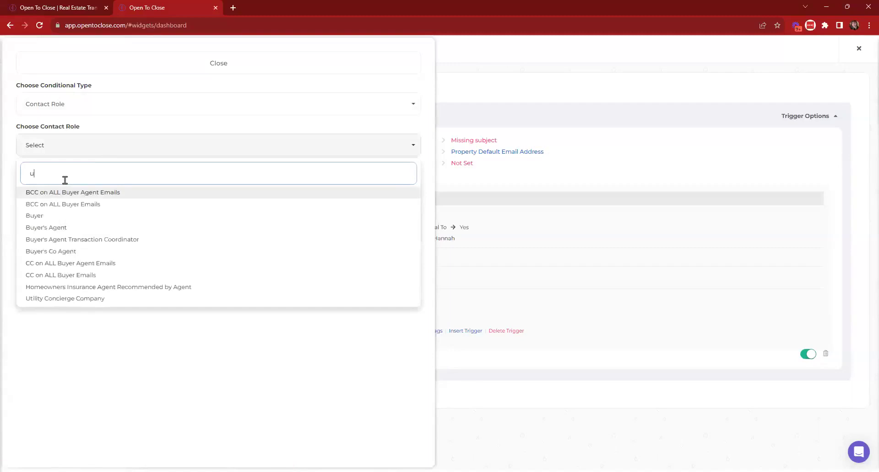
click(56, 196)
click(55, 187)
click(58, 219)
click(32, 216)
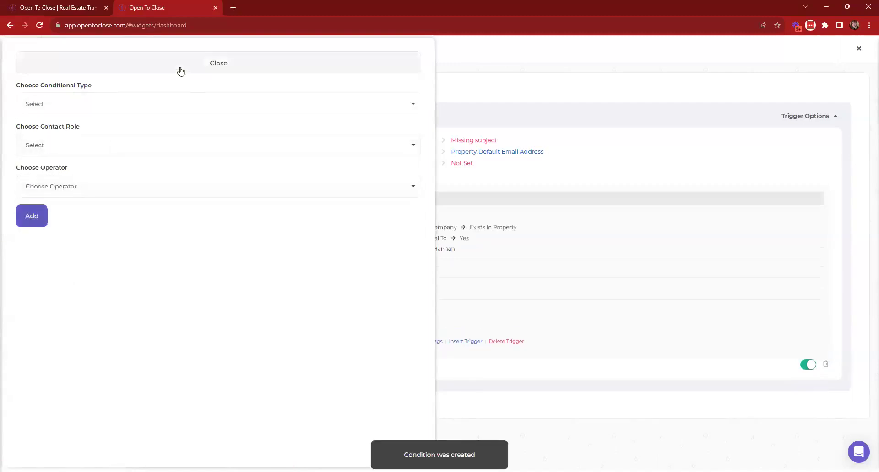
click(181, 70)
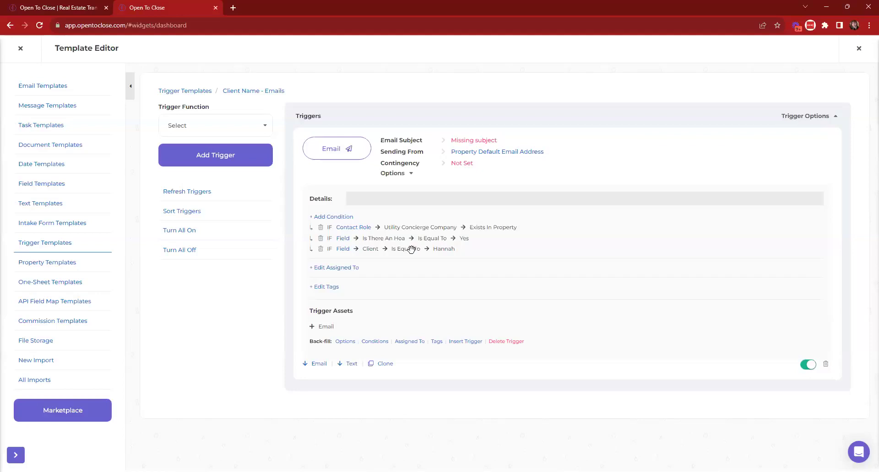
drag(407, 239, 422, 227)
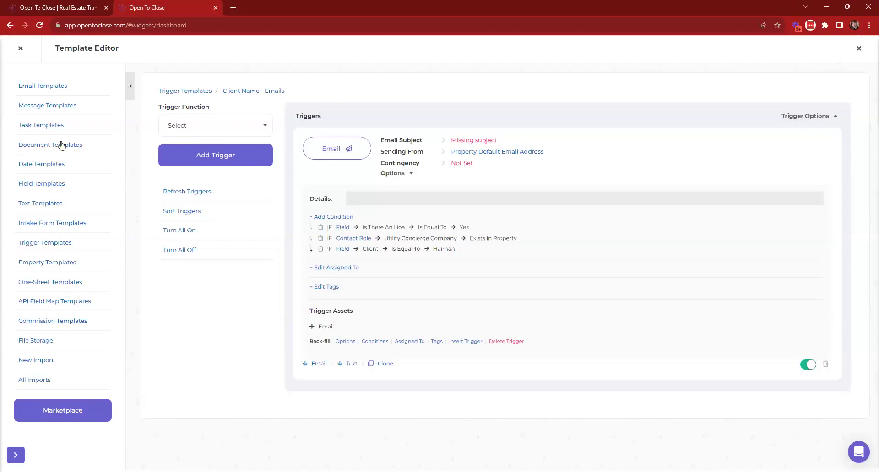
- Switch to the email templates and open their category list
click(39, 86)
click(224, 114)
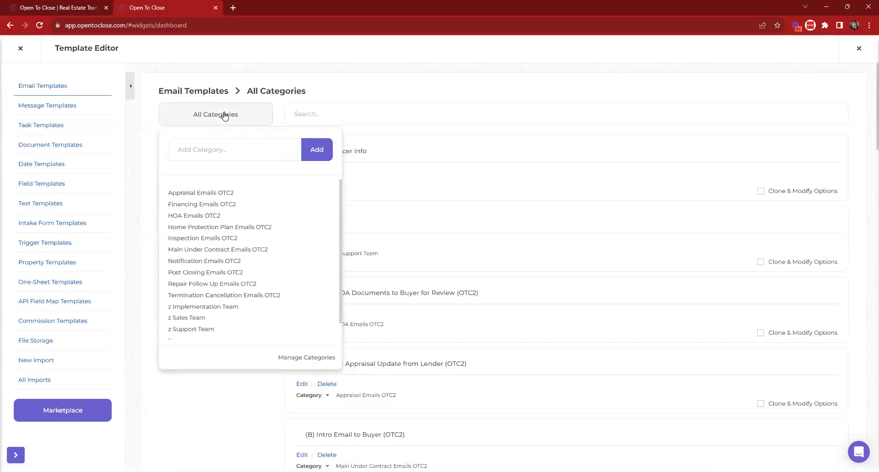
- Filter the email templates by the z Support Team category and reset the filter to all categories
scroll(221, 204, down, 3)
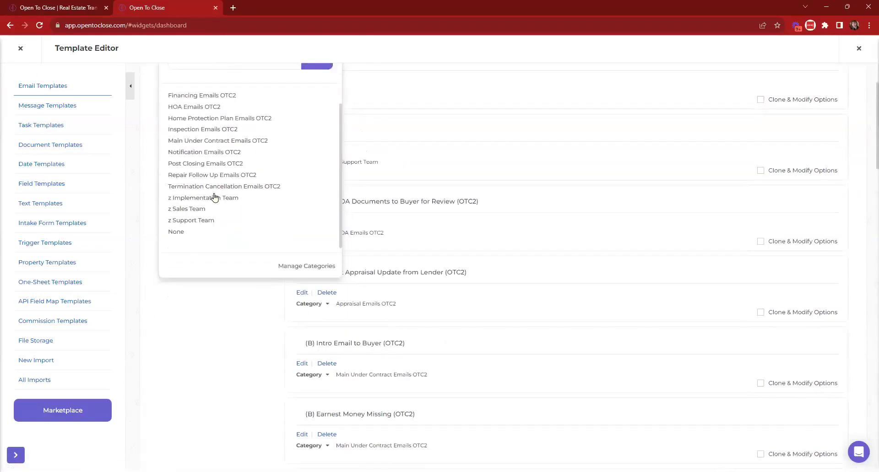
scroll(211, 224, up, 2)
scroll(213, 194, up, 2)
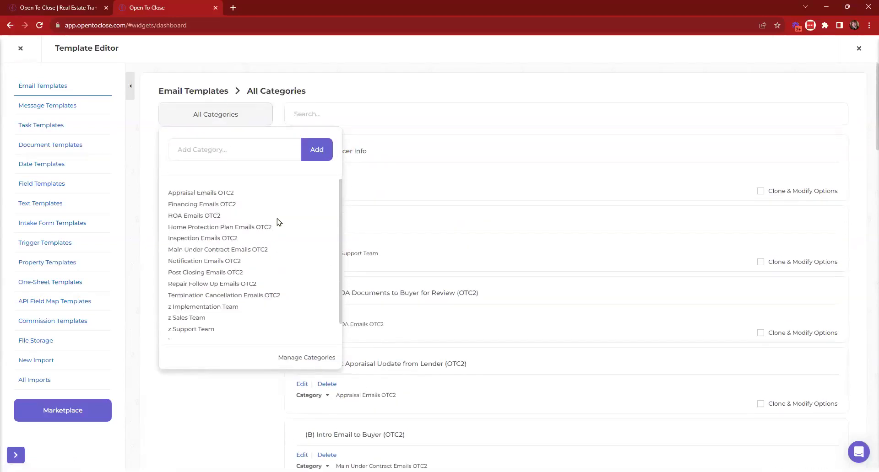
scroll(243, 263, down, 1)
click(194, 313)
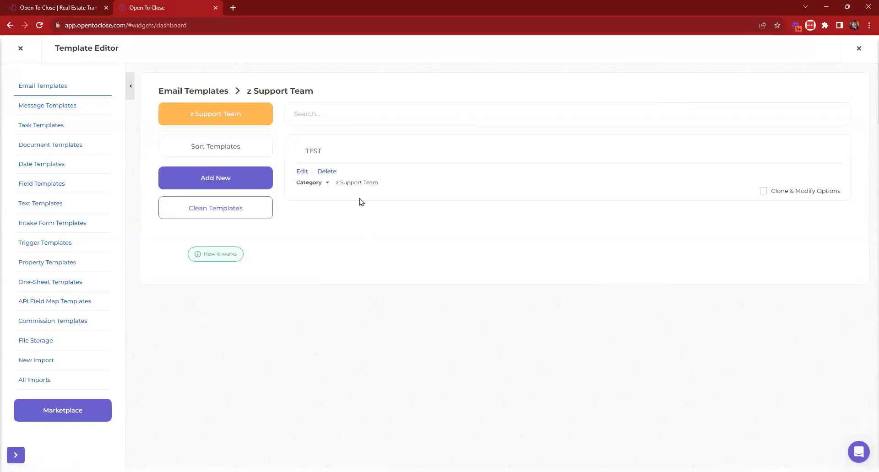
click(197, 117)
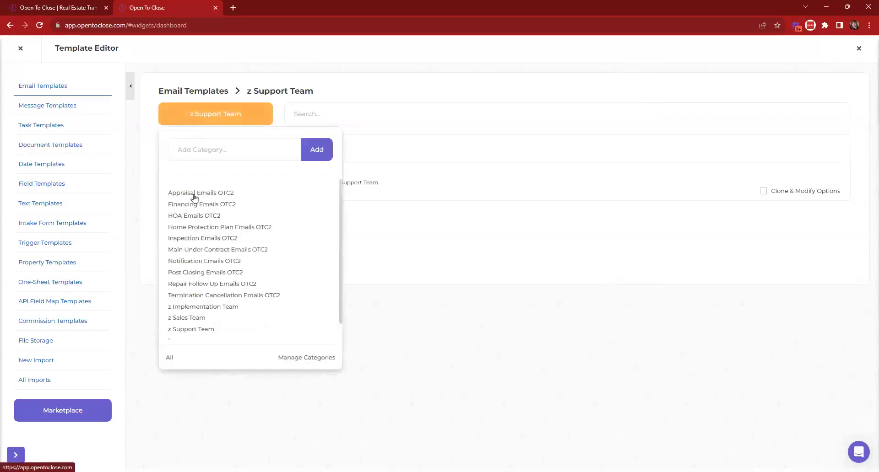
click(170, 358)
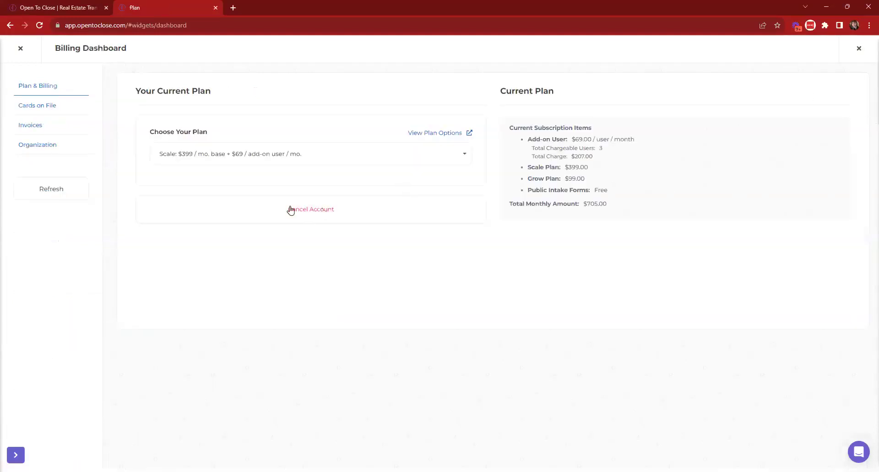
- Check the available subscription plans in the Billing Dashboard and choose the Pro plan at $199 per month
click(290, 155)
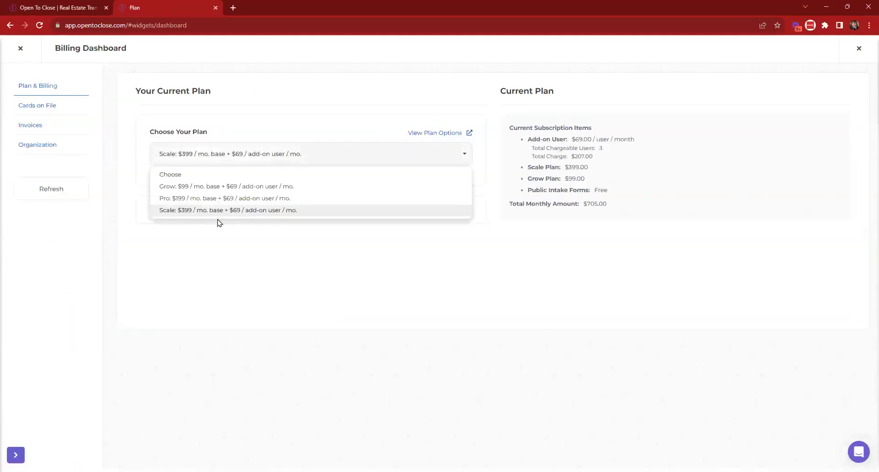
click(251, 155)
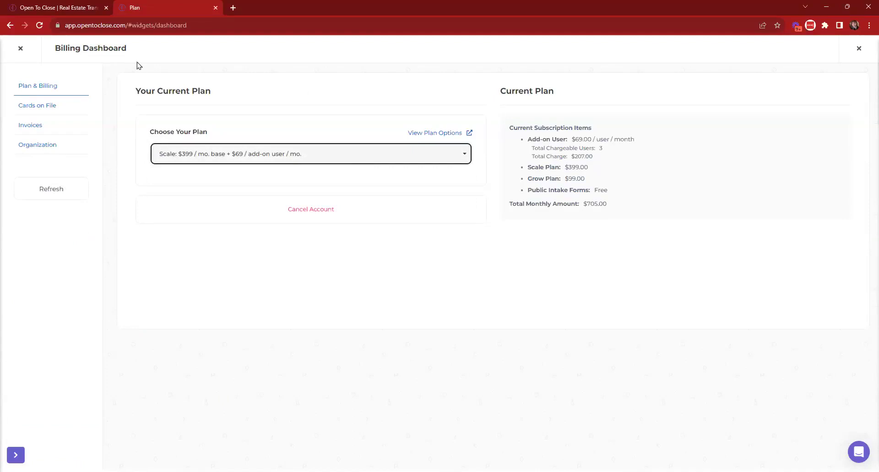
click(211, 159)
click(179, 200)
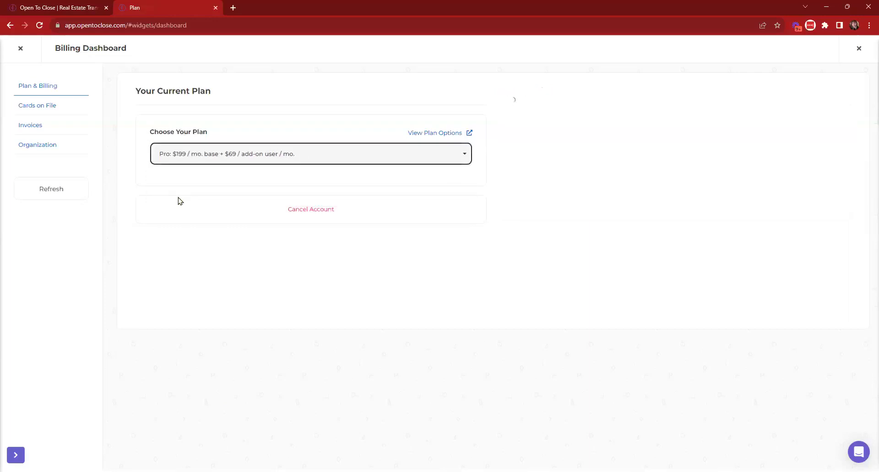
- Compare the features and prices of the Grow, Pro and Scale plans on the website's pricing page
key(ctrl+1)
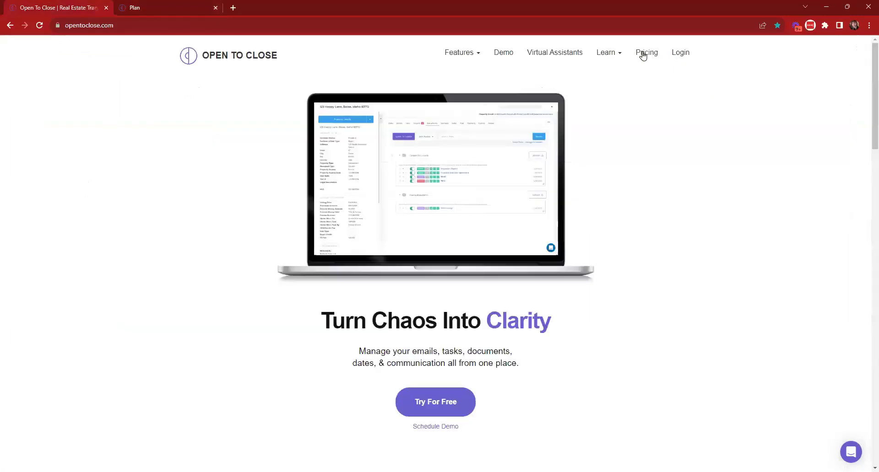
scroll(430, 212, down, 2)
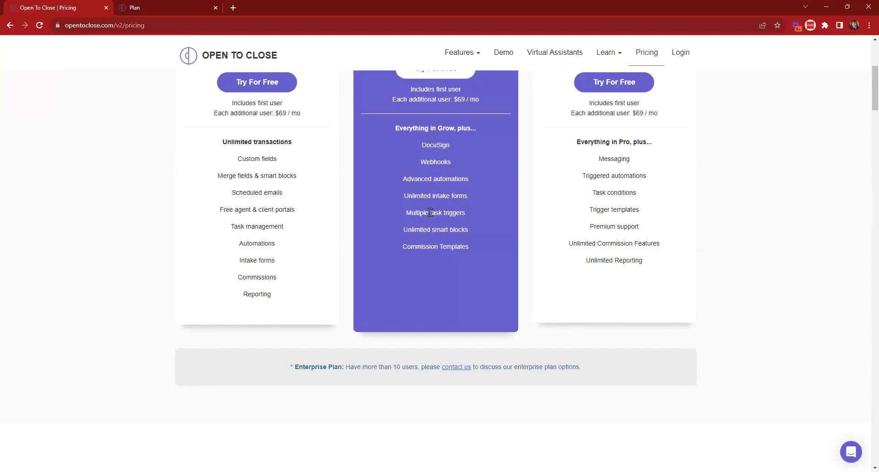
scroll(385, 190, up, 2)
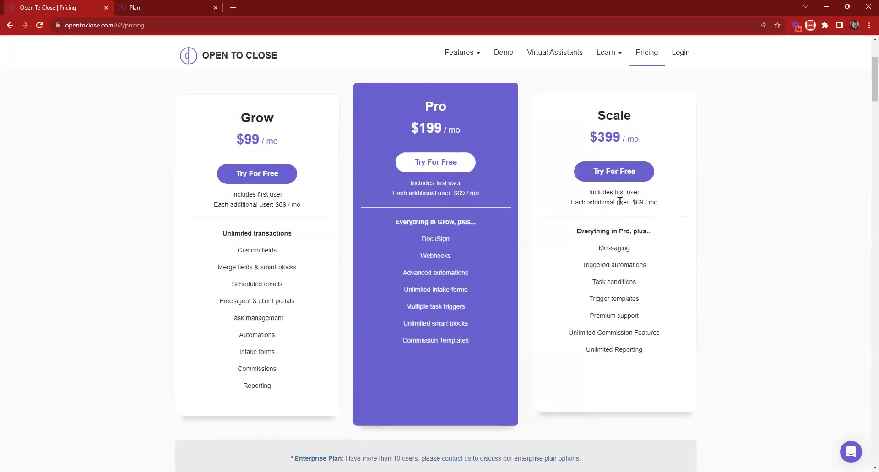
- Set the plan choice in the Billing Dashboard to Scale at $399 per month and close the dashboard
key(ctrl+Tab)
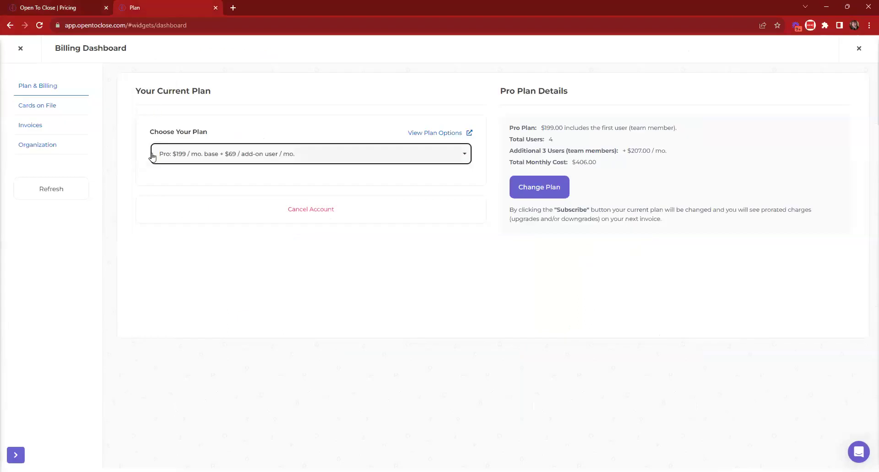
click(345, 156)
click(226, 210)
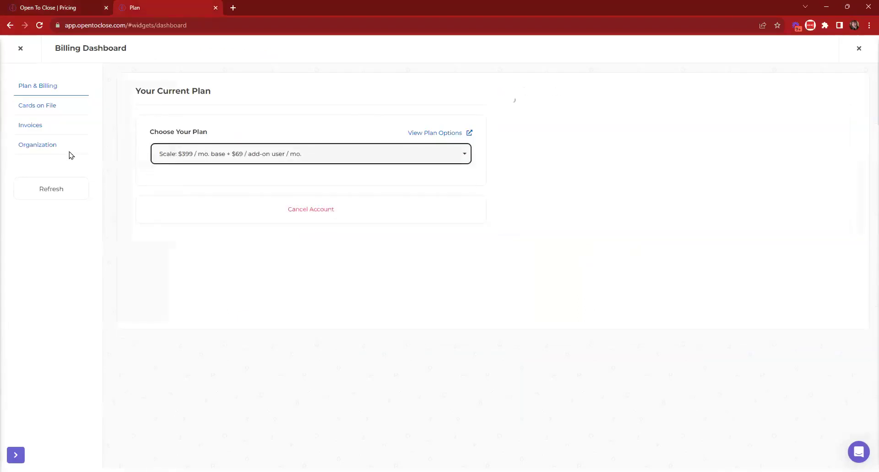
click(20, 48)
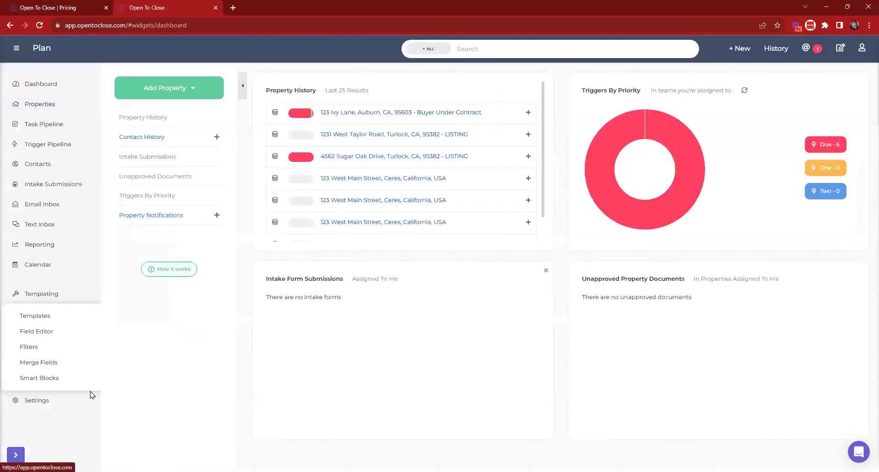
click(25, 299)
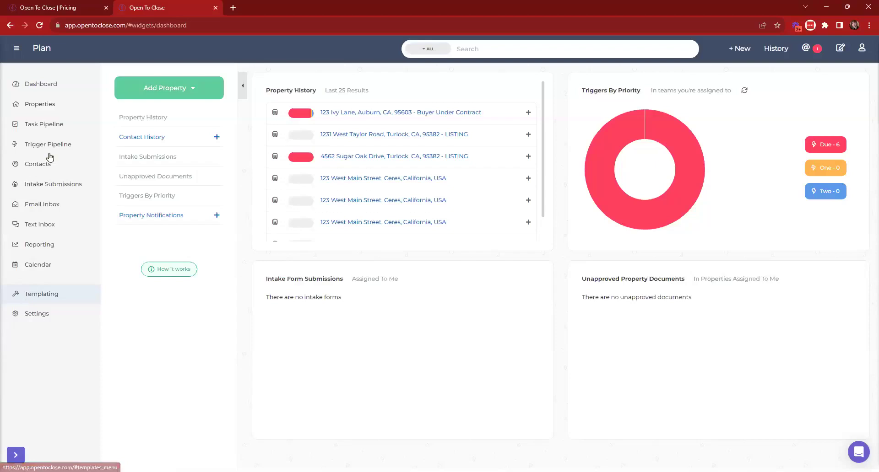
- Open the website's webinars page and examine the Group Setup training scheduled for Tuesday, October 10th, 2023
key(ctrl+shift+Tab)
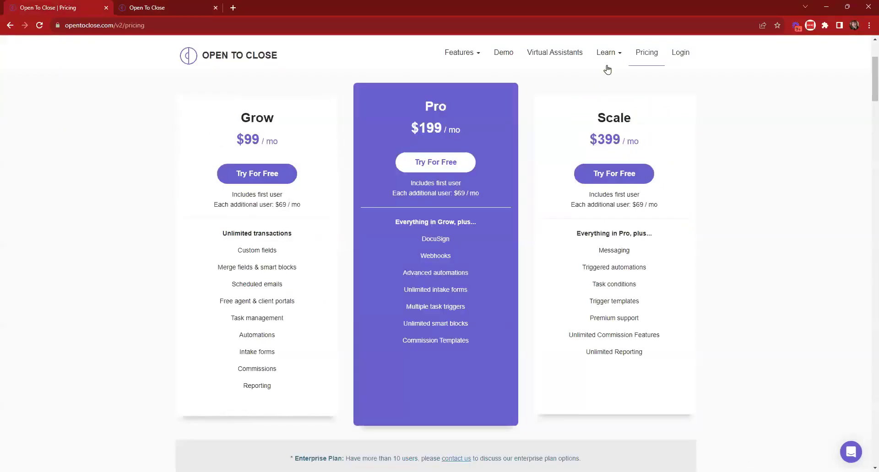
click(598, 90)
scroll(323, 144, down, 3)
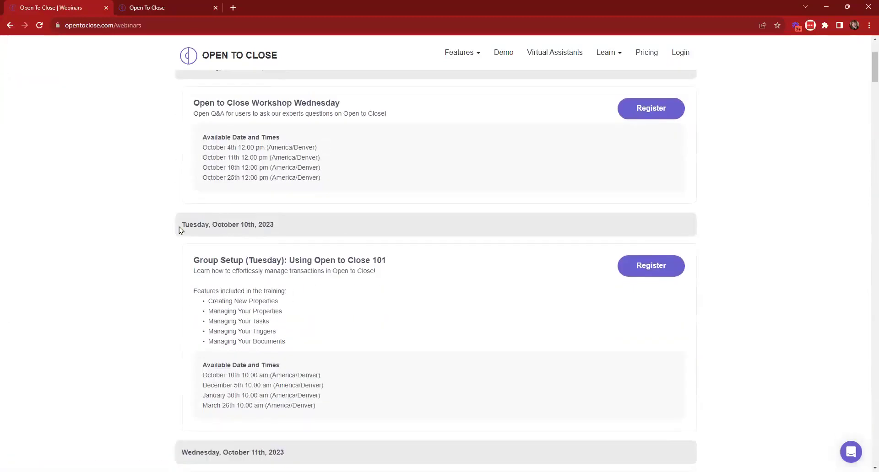
drag(181, 227, 297, 234)
click(297, 222)
- Return to the Open To Close app and open the webhooks page in the Apps & API's settings
click(193, 5)
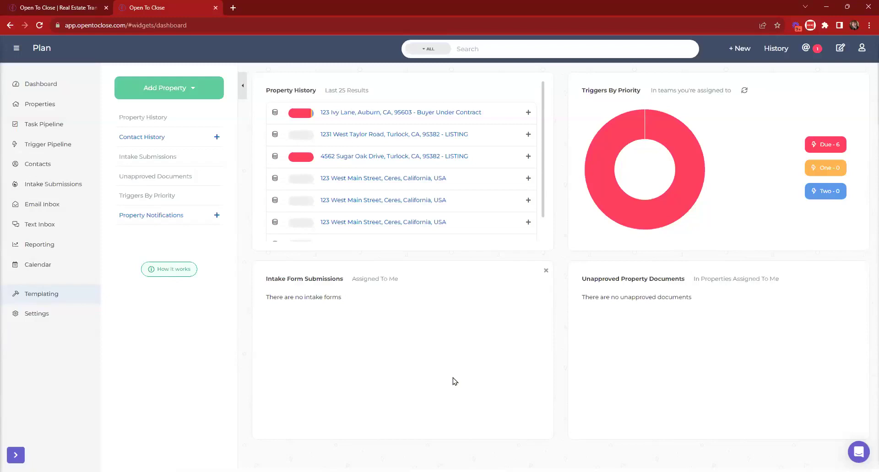
click(32, 313)
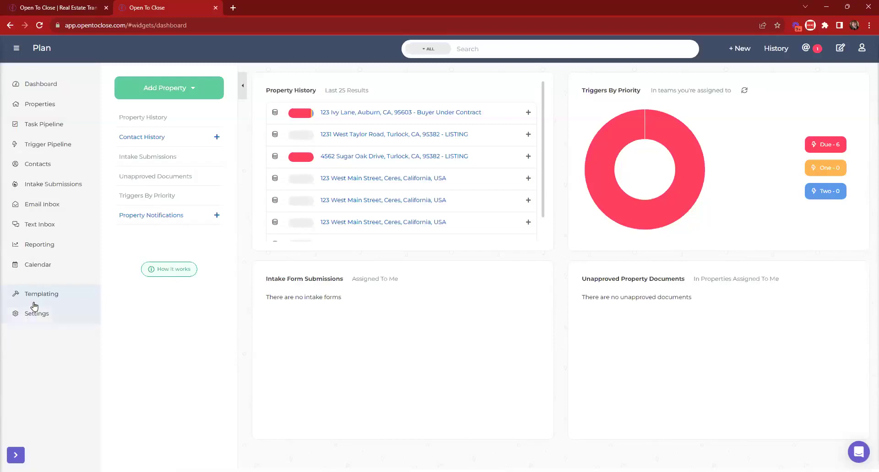
click(77, 335)
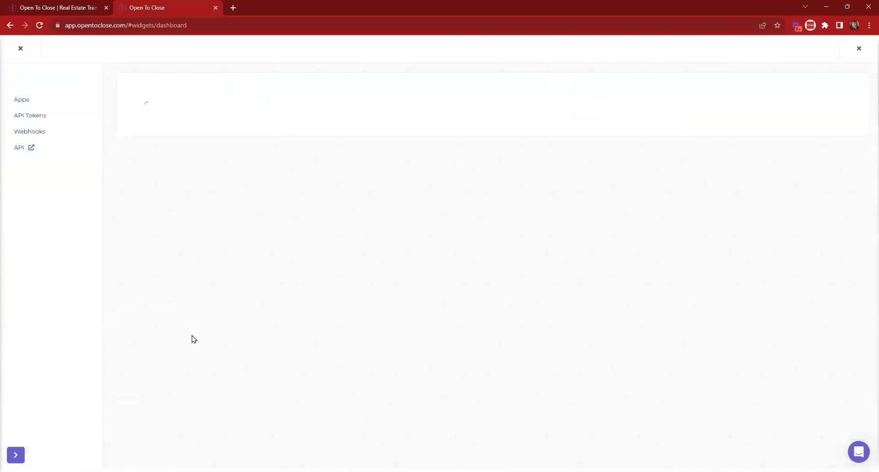
click(17, 49)
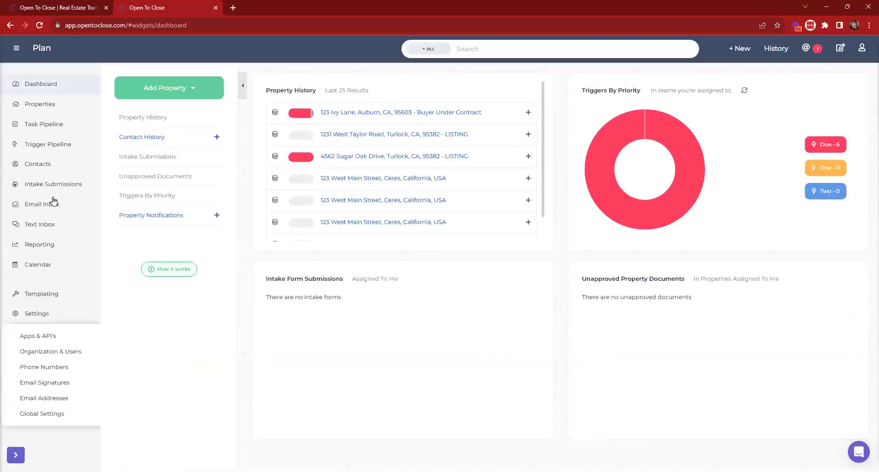
click(36, 338)
click(29, 131)
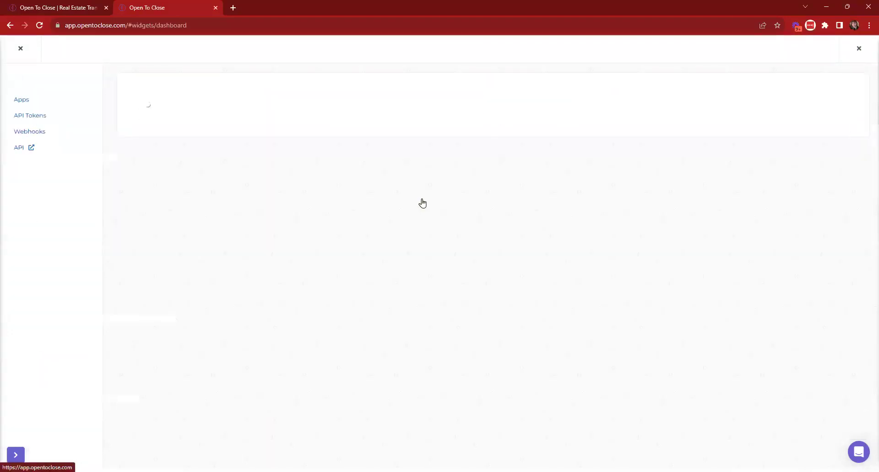
- Examine the title and endpoint of the first webhook, which creates a property in Google Sheets
scroll(715, 274, down, 1)
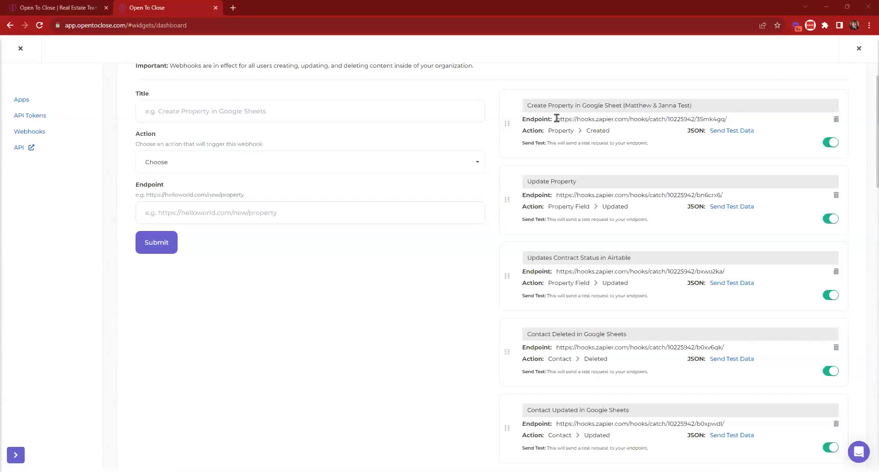
drag(557, 119, 729, 118)
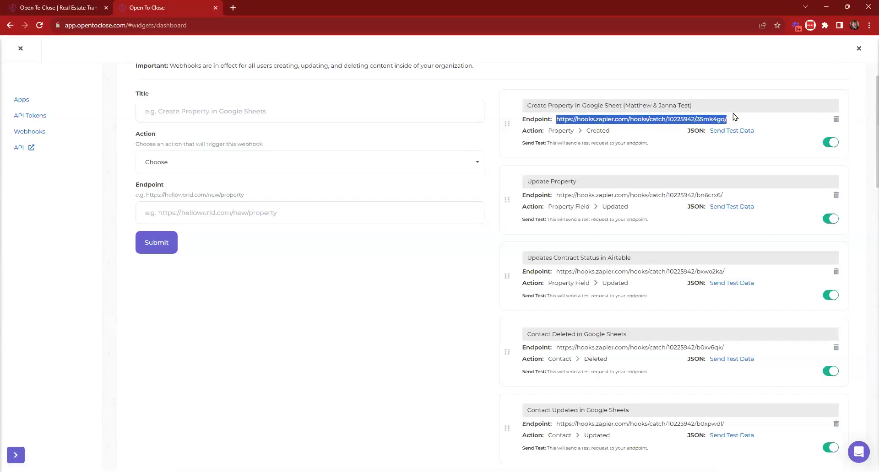
drag(527, 106, 694, 105)
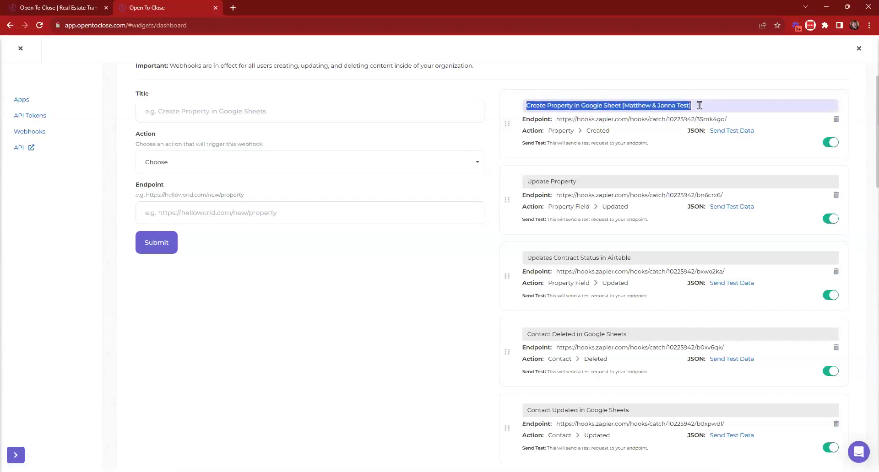
click(699, 105)
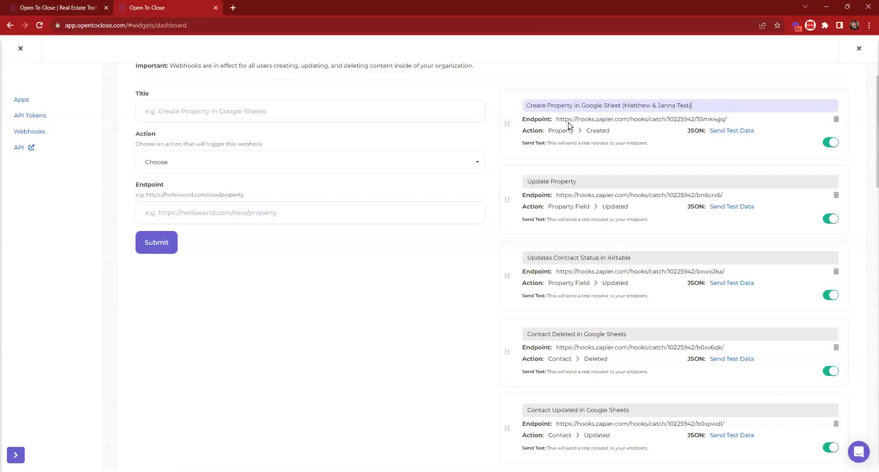
drag(555, 119, 740, 122)
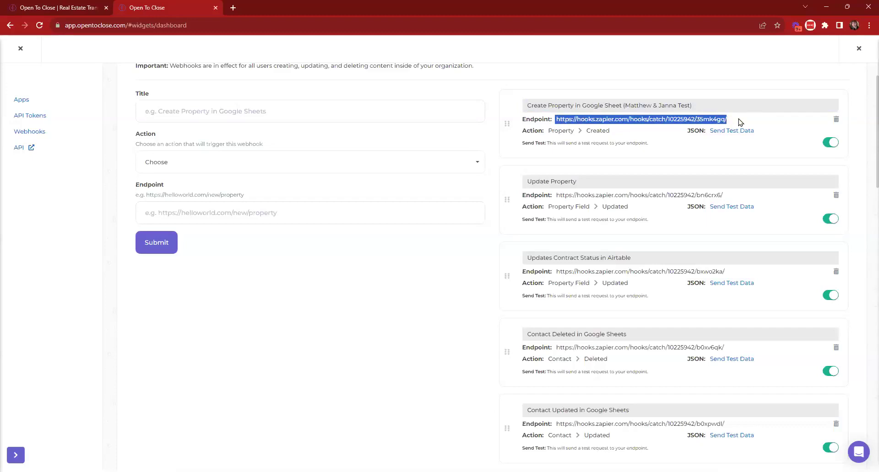
- Look through the existing webhooks and the trigger actions offered for a new webhook
scroll(597, 216, down, 8)
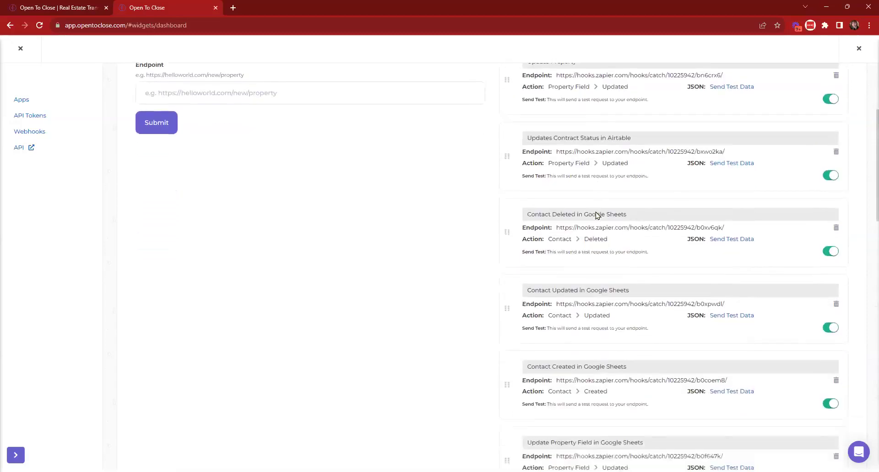
scroll(597, 229, down, 4)
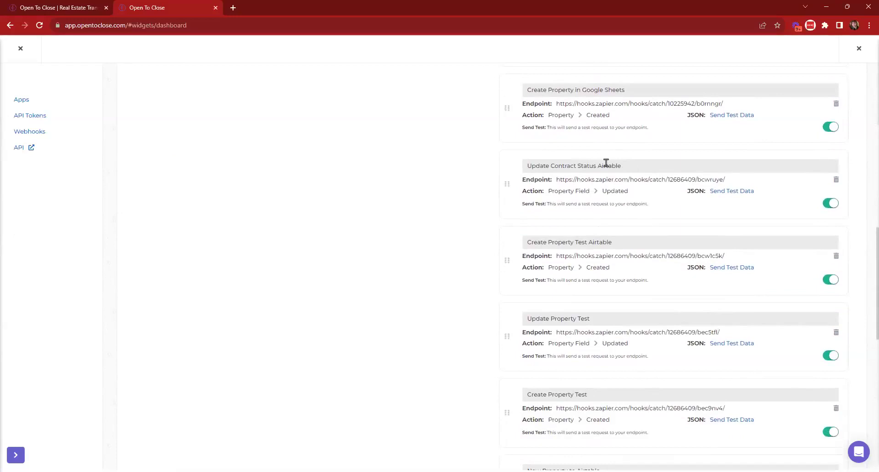
scroll(631, 314, down, 3)
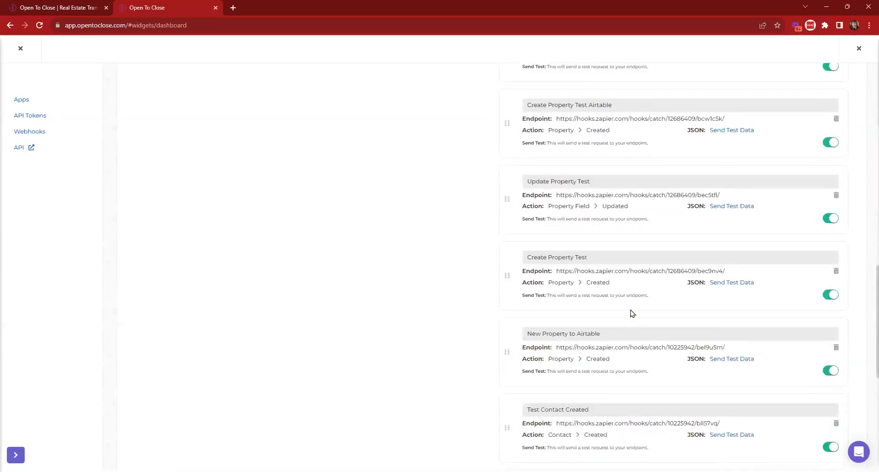
scroll(630, 314, up, 7)
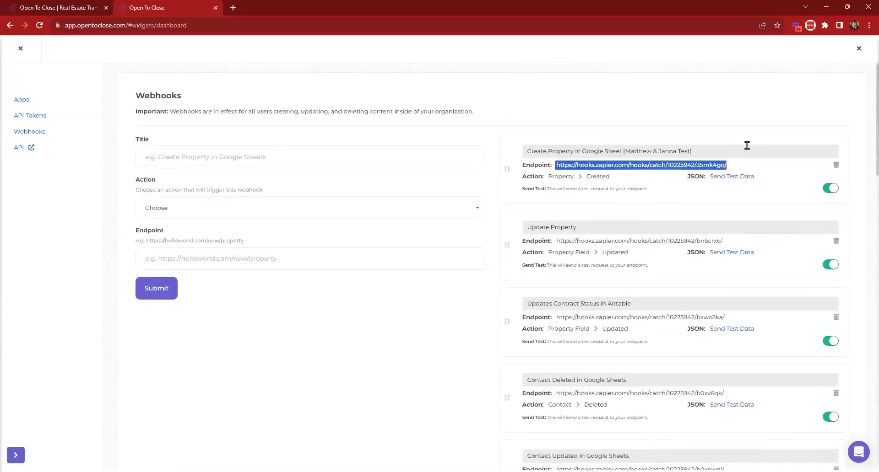
click(747, 147)
key(Return)
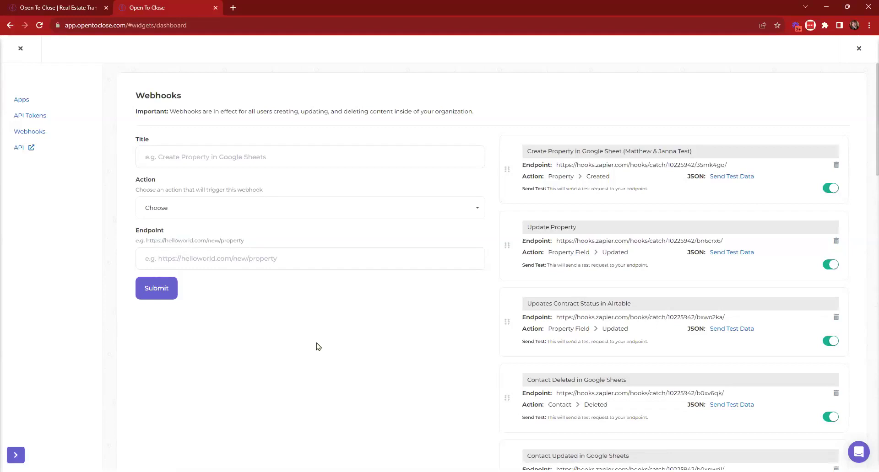
click(400, 214)
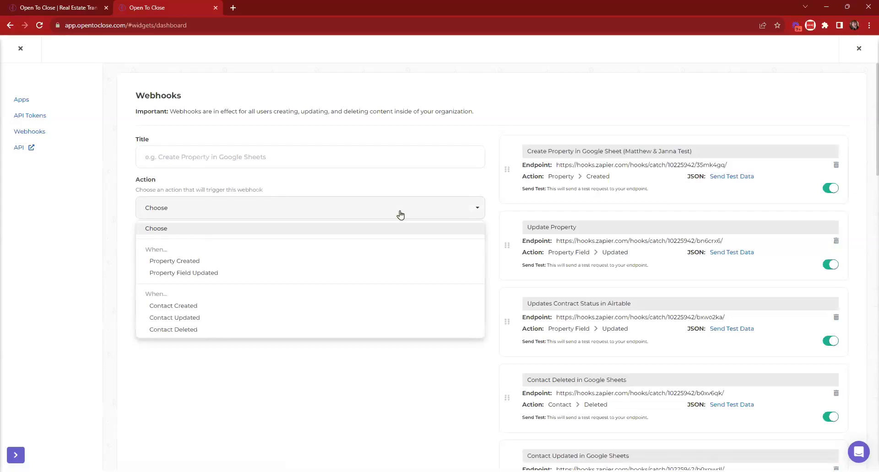
- View the API tokens page and open the online API documentation
click(27, 116)
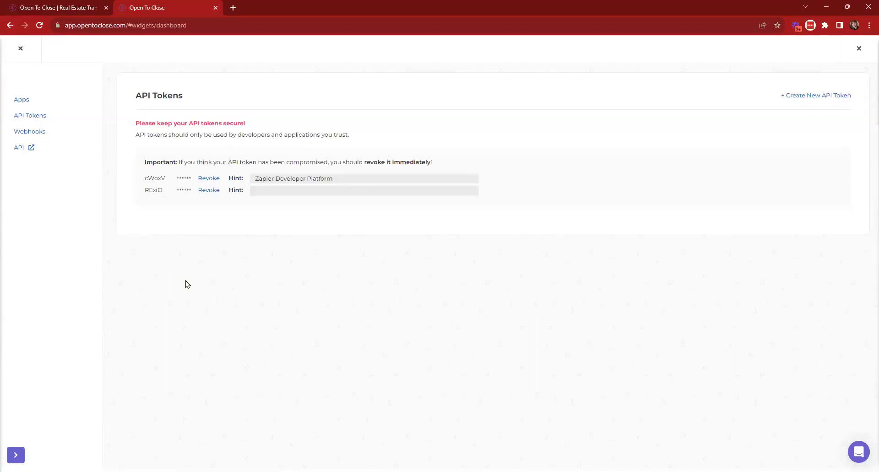
click(18, 150)
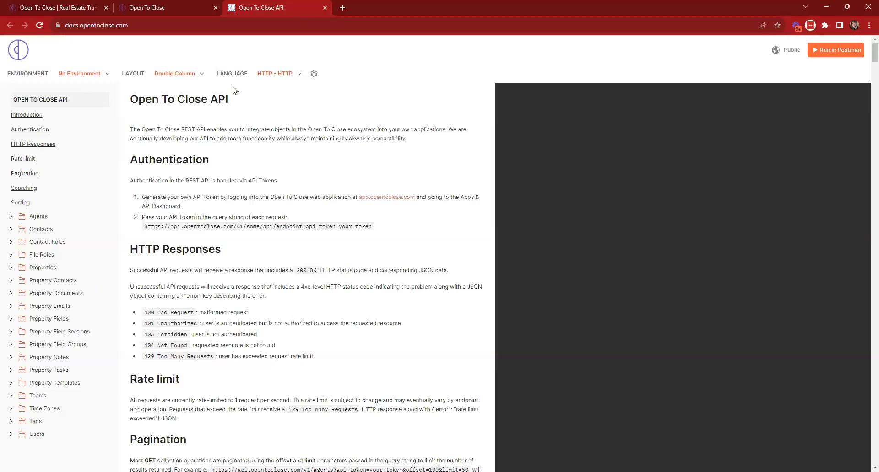
- Review the webhooks page in the Open To Close app alongside the API documentation, and return to the dashboard
click(146, 7)
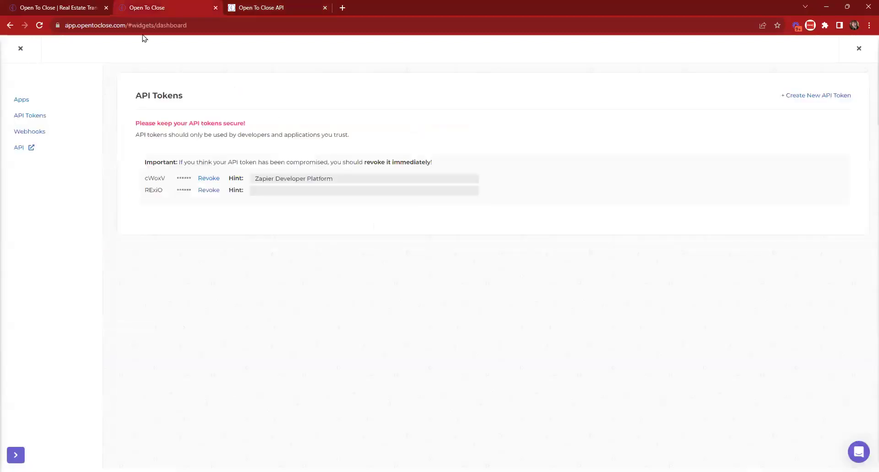
click(30, 133)
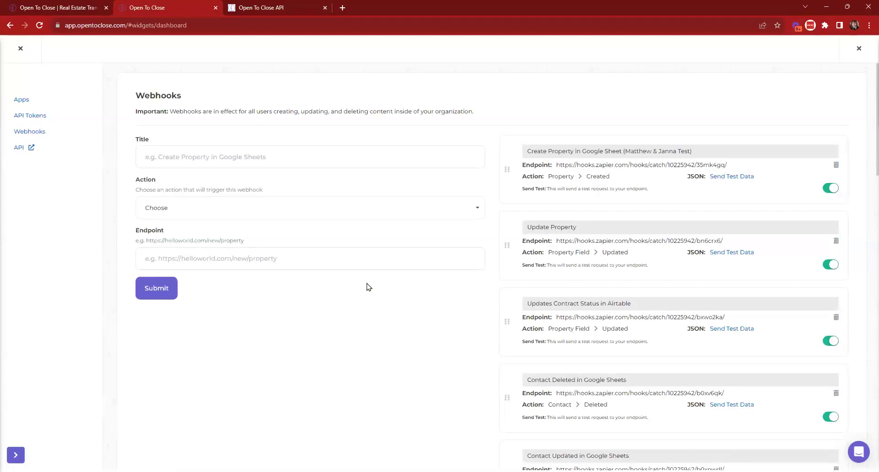
click(260, 7)
click(185, 7)
click(20, 105)
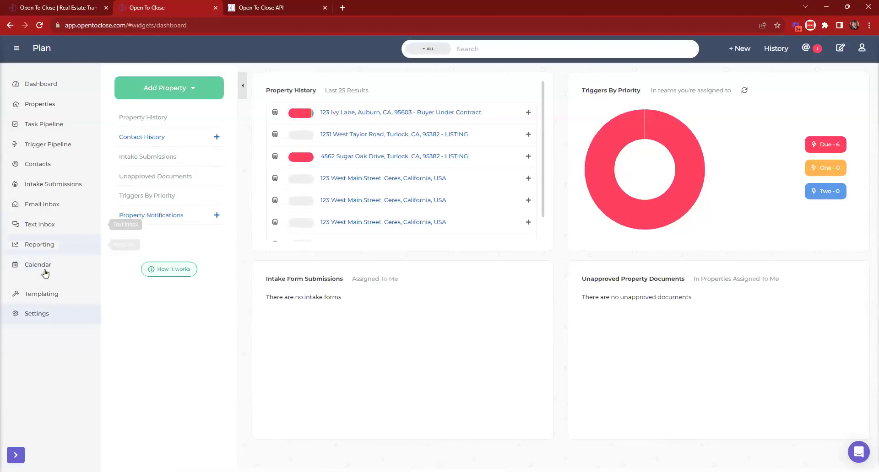
- Open the Apps & API's page from the settings and view the available app integrations
mouse_move(63, 353)
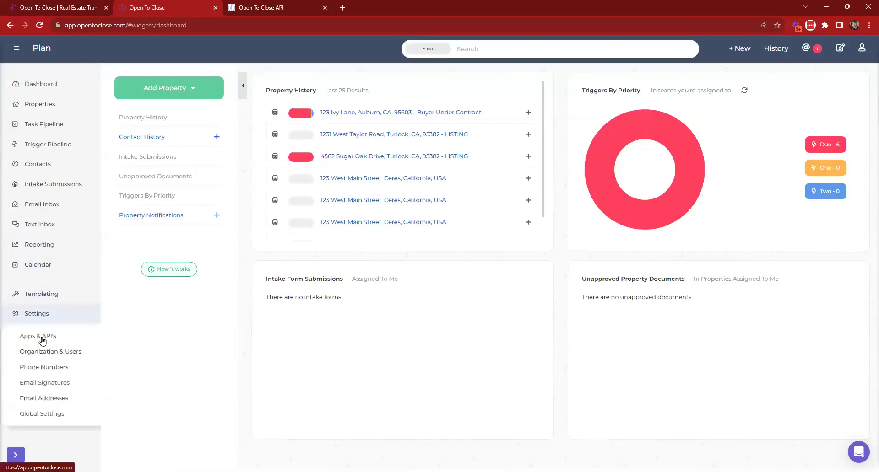
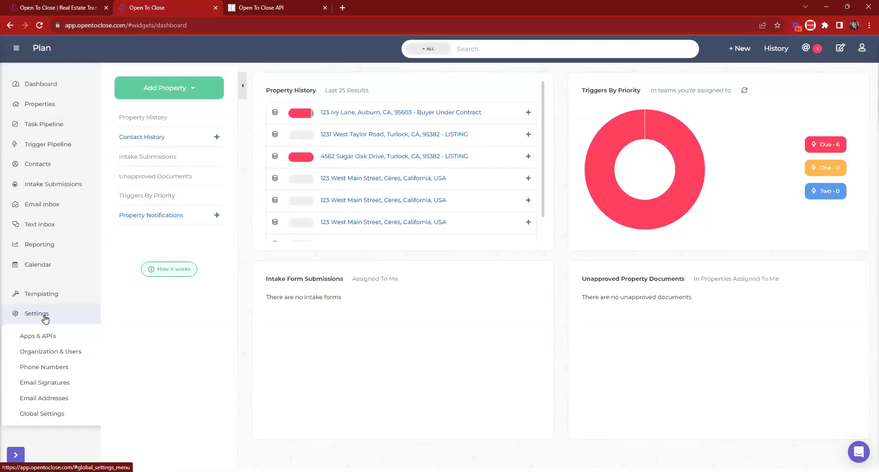
click(45, 316)
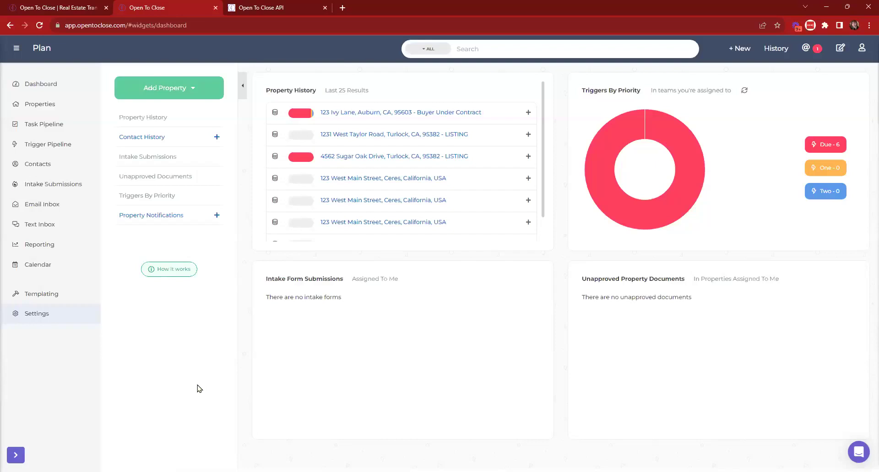
click(36, 319)
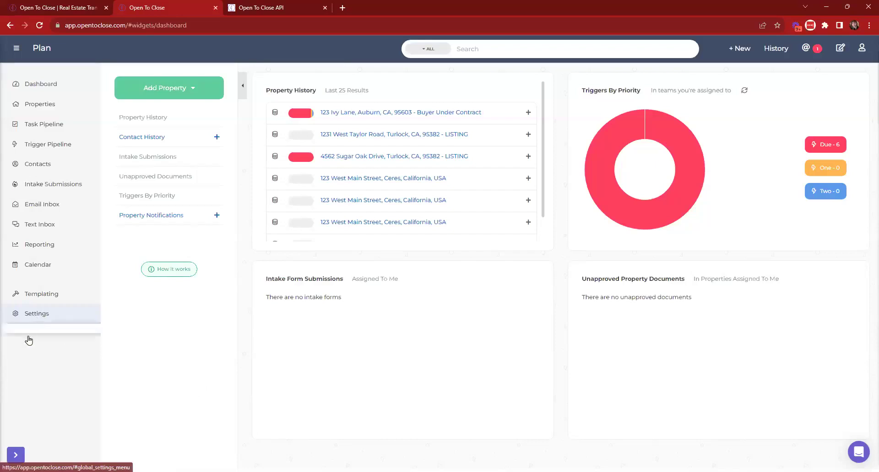
click(29, 340)
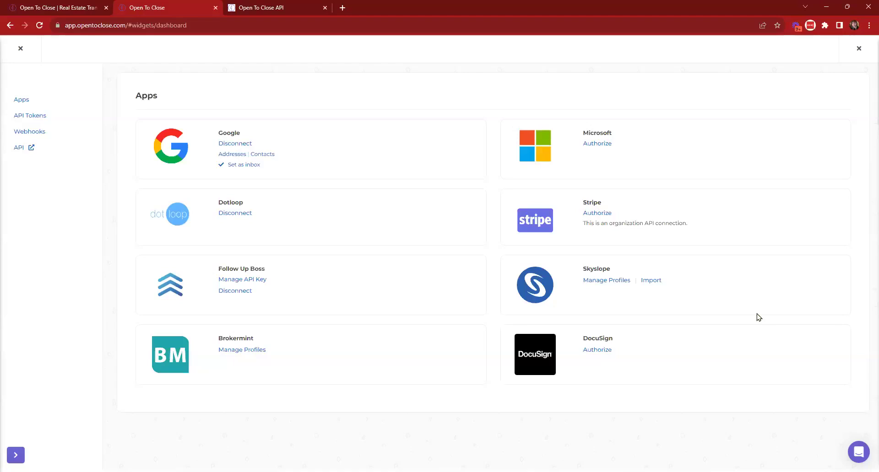
- Search the web for "zapier" in a new browser tab and open the Zapier website
click(341, 8)
text(zapier)
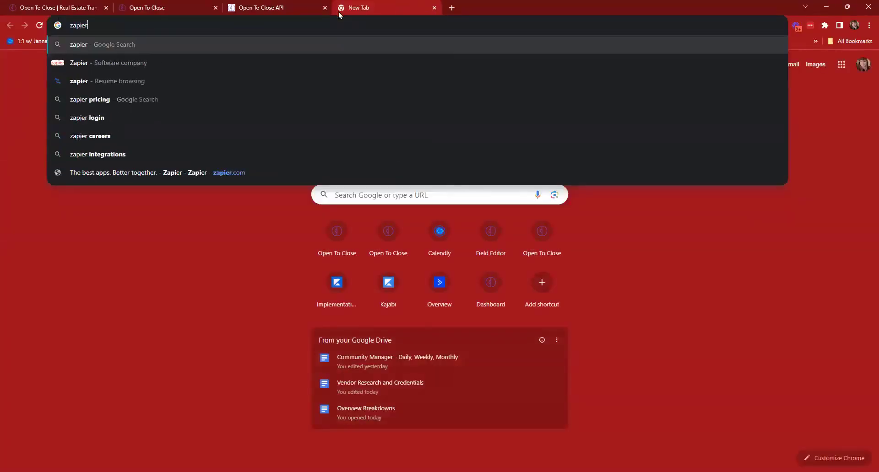
key(Return)
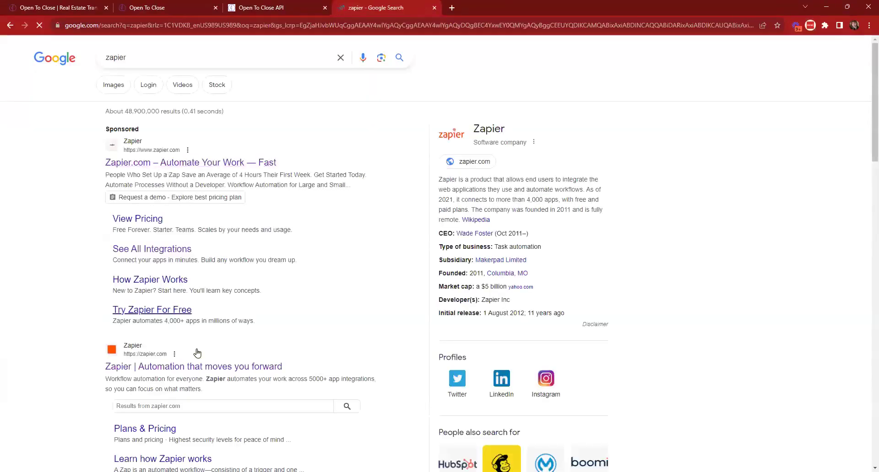
click(199, 368)
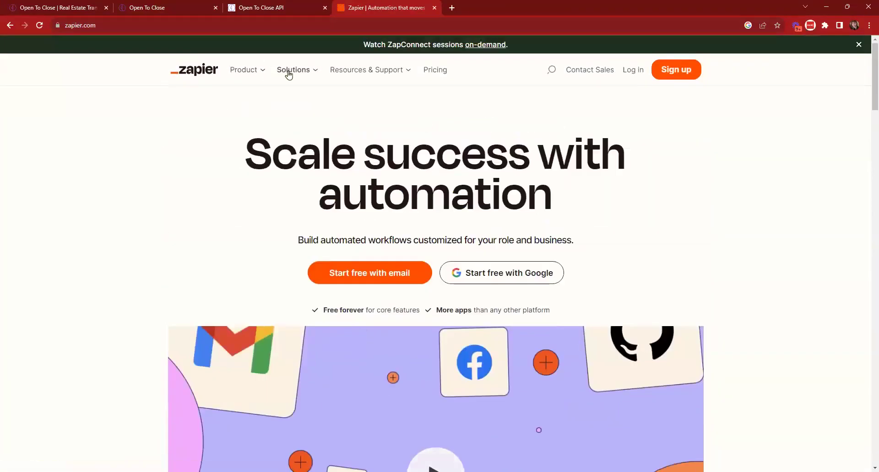
- Look through the product and solutions offerings on Zapier's home page
click(244, 72)
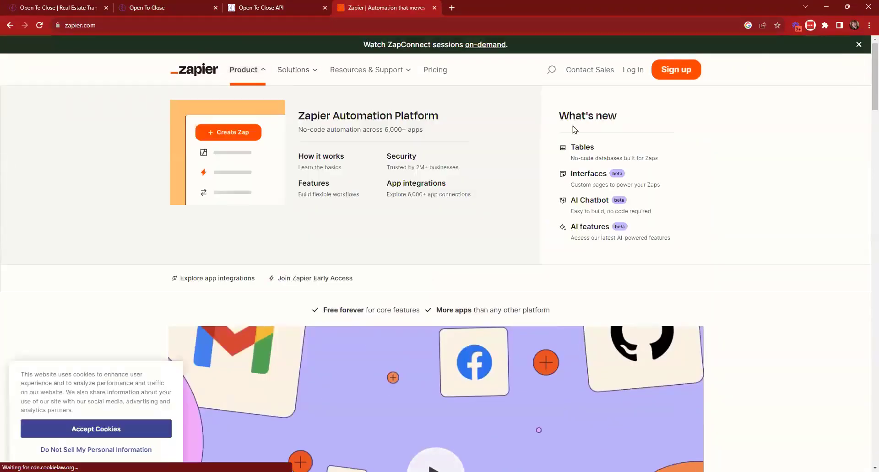
click(308, 71)
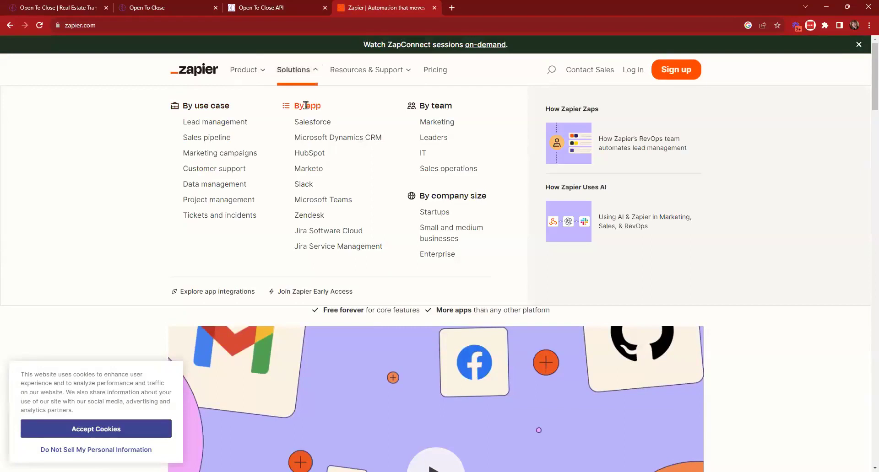
scroll(243, 161, down, 3)
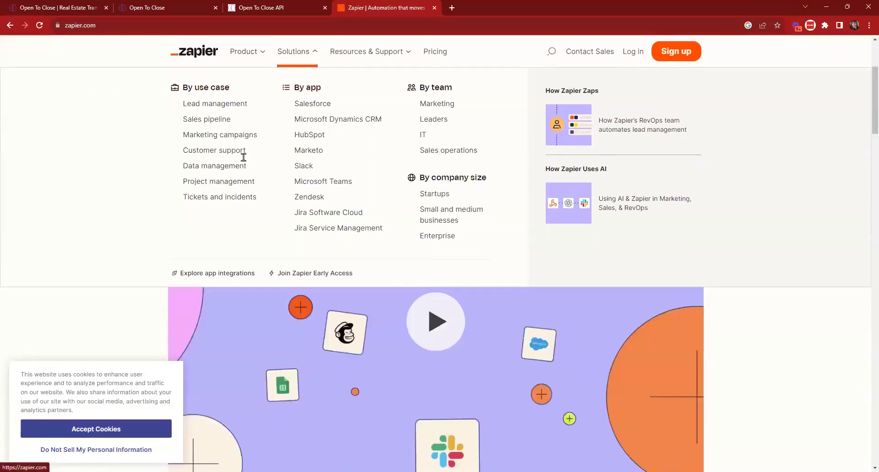
scroll(365, 220, down, 10)
scroll(365, 220, up, 8)
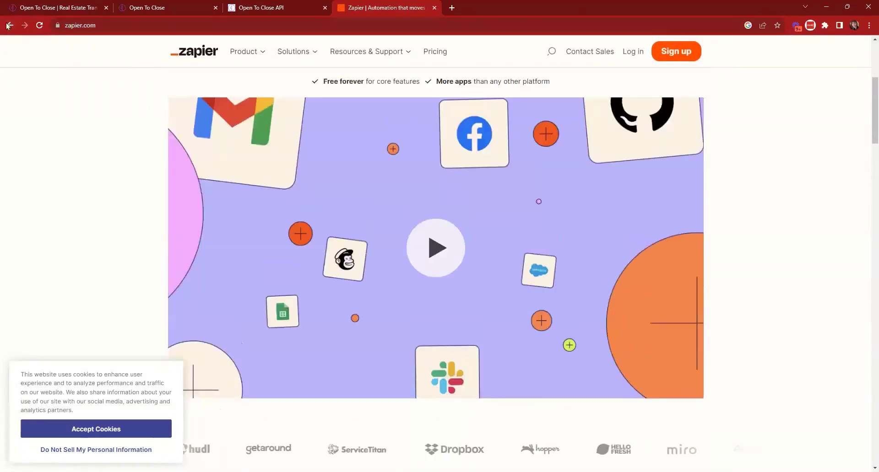
- Go back to the search results, open Zapier's full integrations list, and find the Keller Williams Command app by searching "command"
click(8, 25)
click(150, 250)
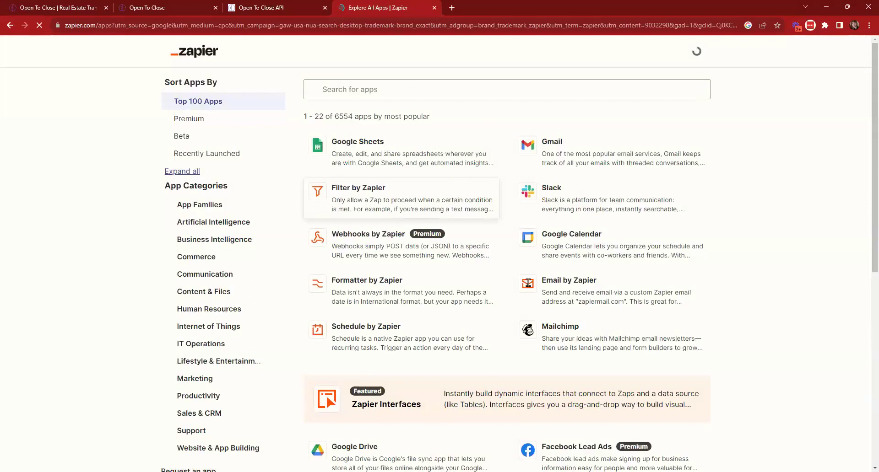
click(377, 84)
text(command)
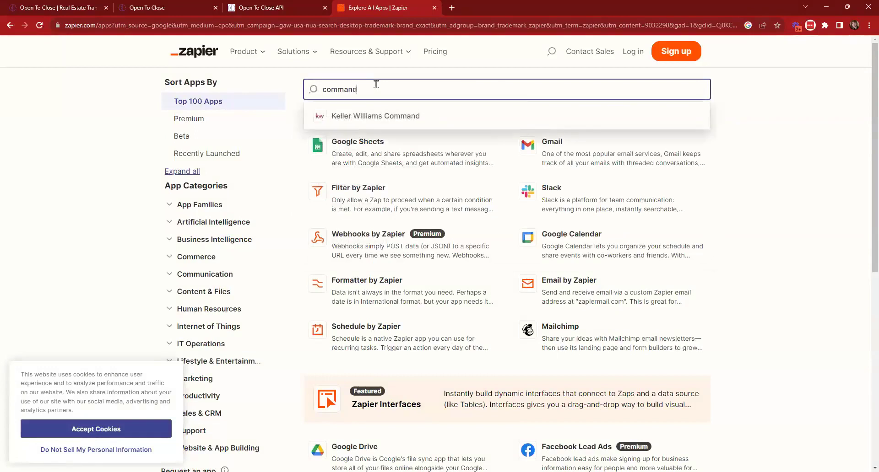
click(384, 119)
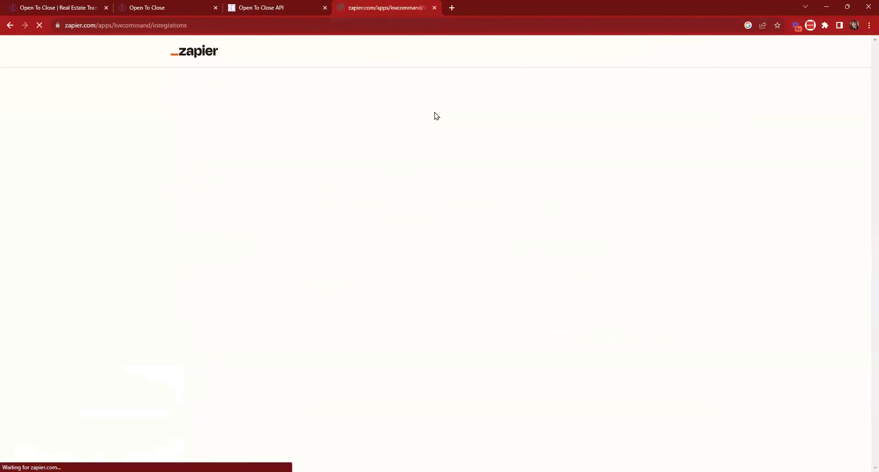
- Examine the pairing apps and ready-made workflows offered for Keller Williams Command
scroll(595, 261, down, 5)
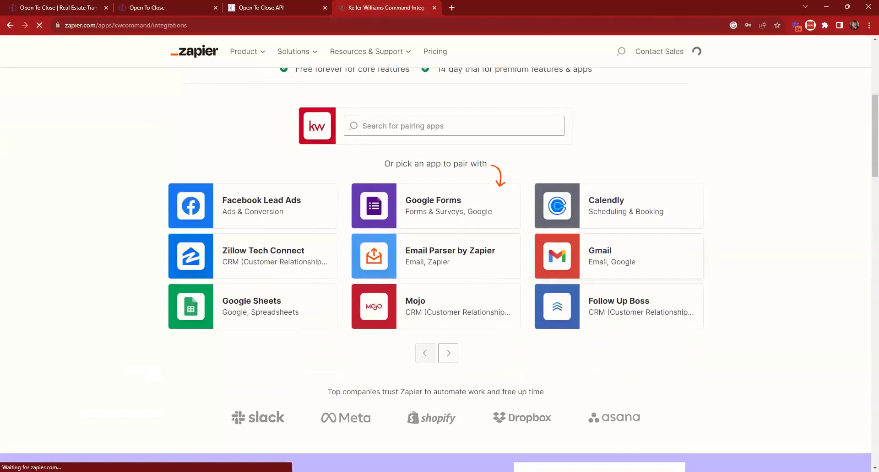
scroll(784, 279, down, 5)
scroll(698, 163, down, 1)
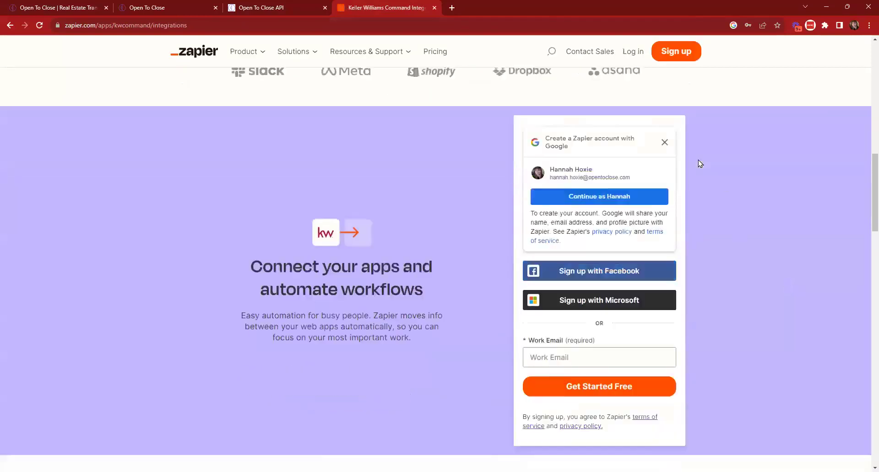
scroll(698, 163, down, 3)
scroll(732, 193, down, 9)
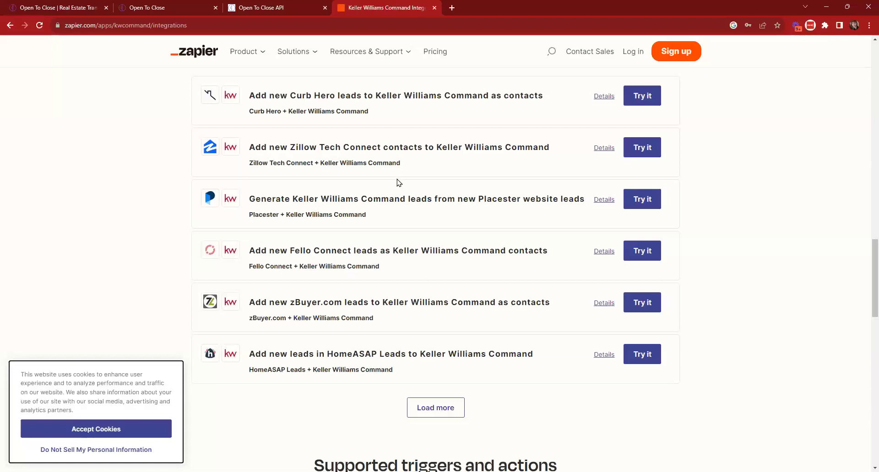
scroll(398, 182, up, 20)
scroll(684, 161, up, 4)
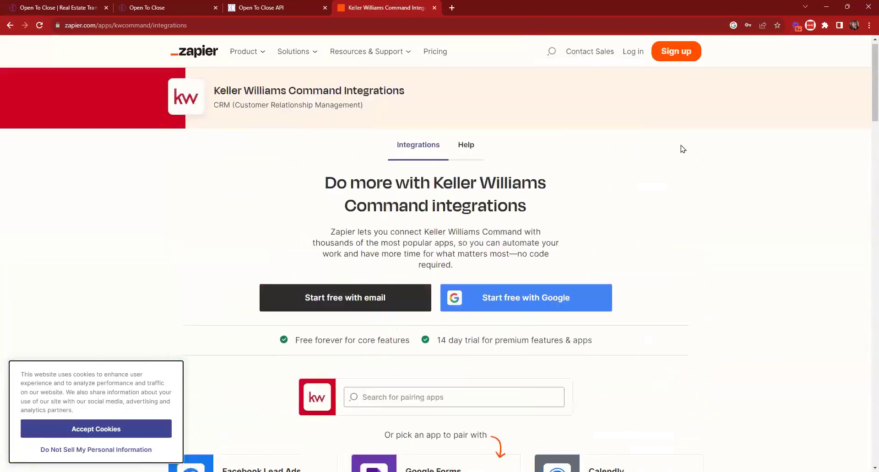
- Close the Zapier page and the Apps page, view the reporting charts and the properties table, and return to the dashboard
middle_click(379, 6)
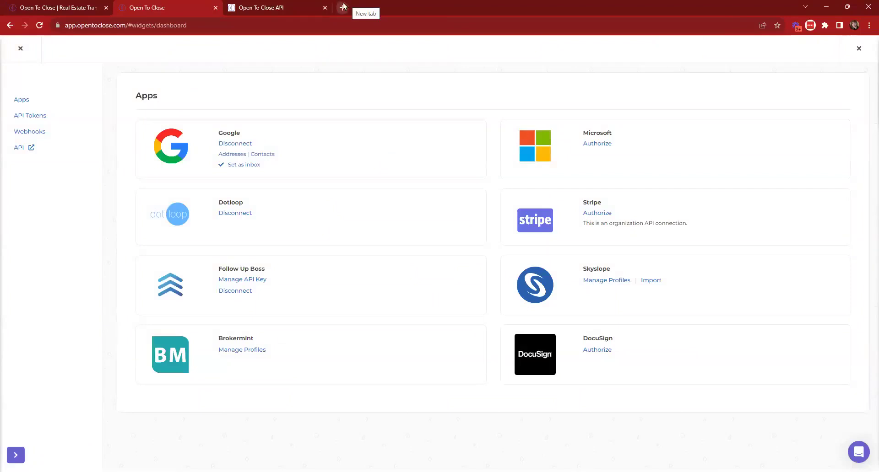
click(20, 48)
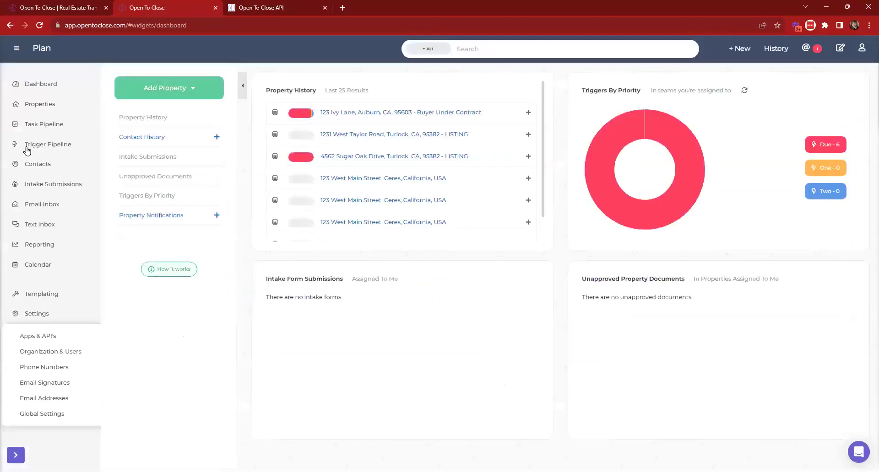
click(51, 247)
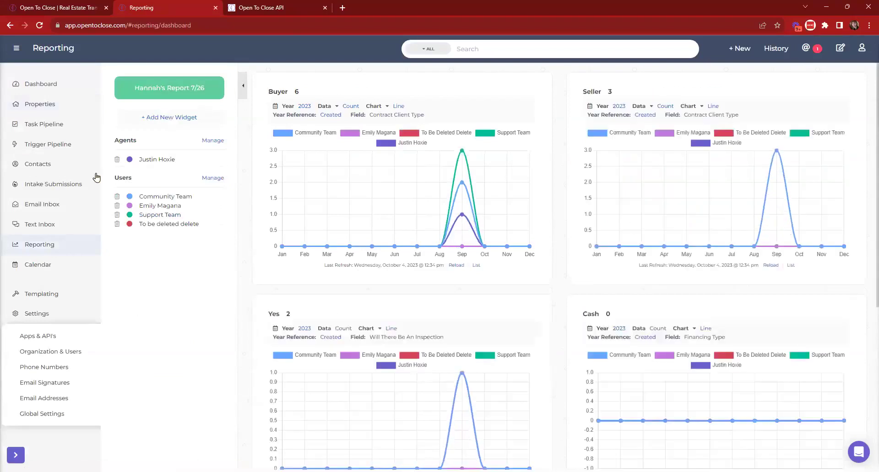
click(48, 105)
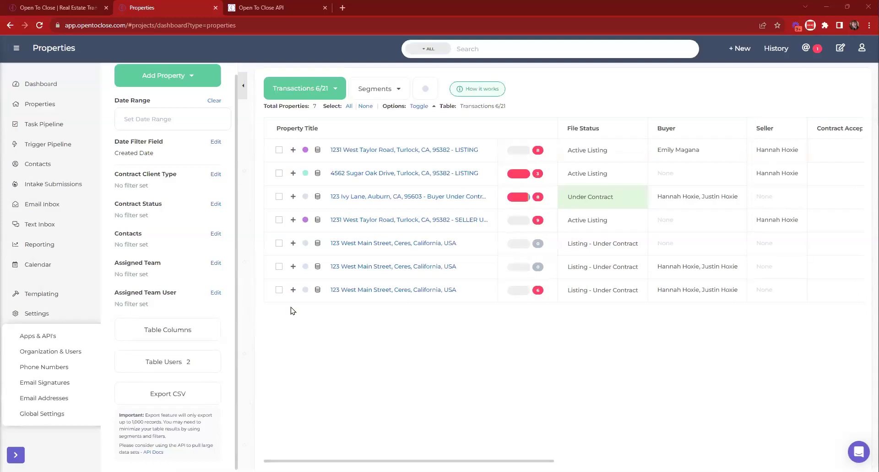
click(27, 87)
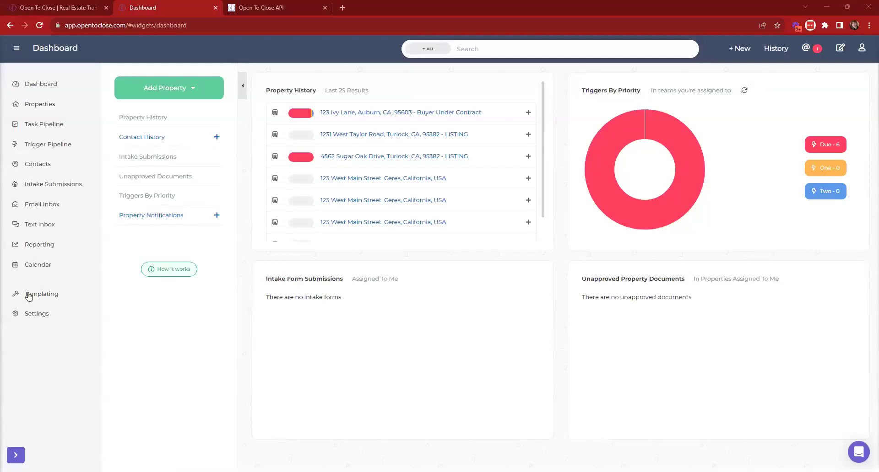
- Open the email templates in the Template Editor and start editing "(B) Intro Email to Buyer (OTC2)"
click(29, 313)
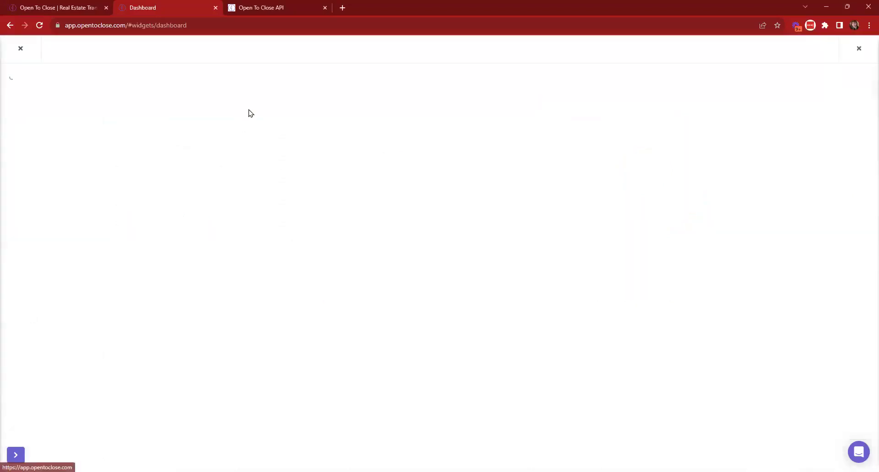
click(346, 108)
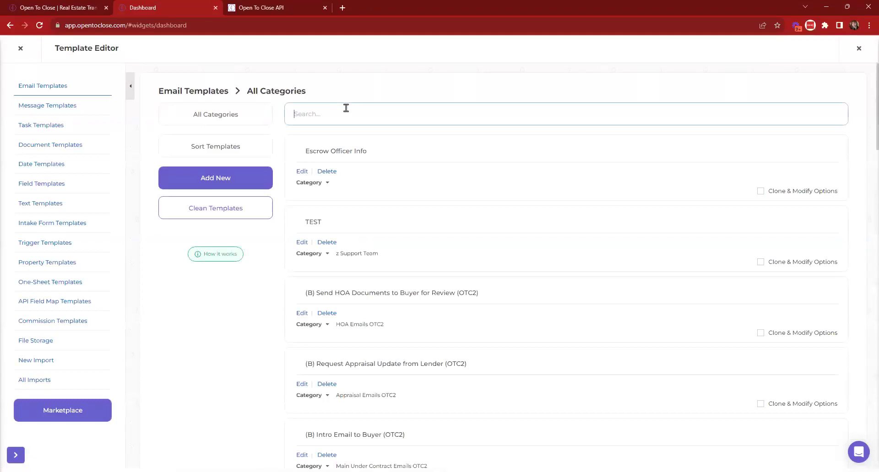
scroll(382, 209, down, 5)
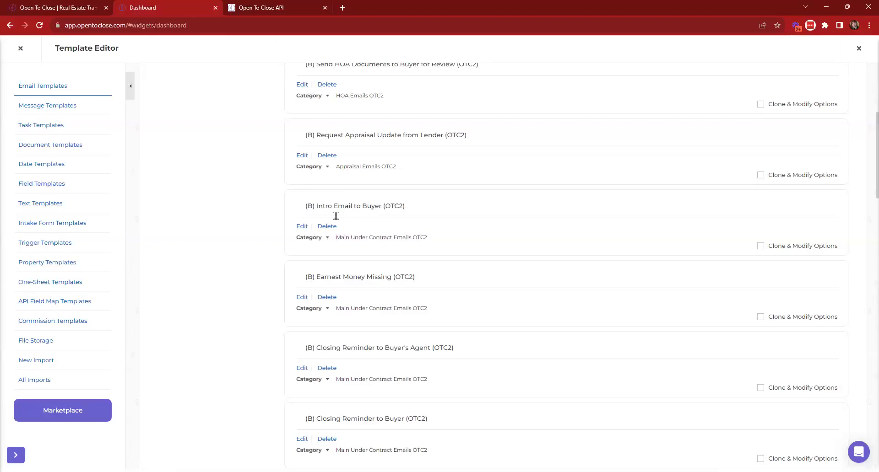
click(302, 226)
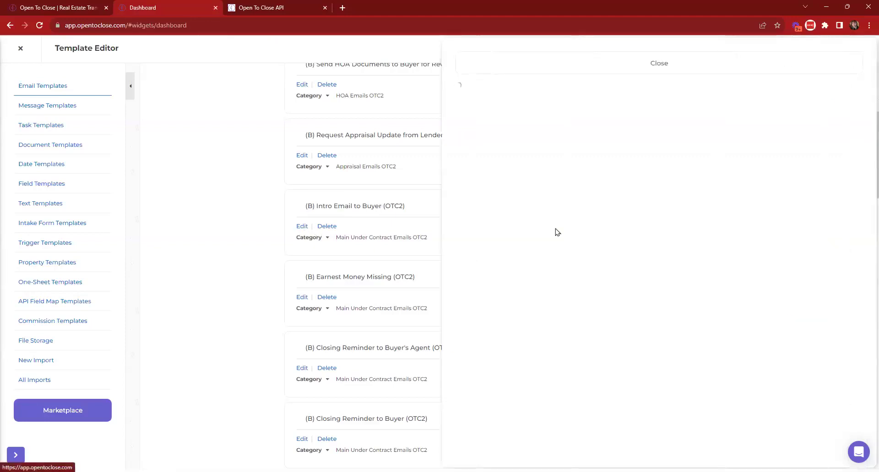
- Add two blank lines above the greeting in the body of the buyer intro email template
click(464, 264)
key(Return)
key(Return)
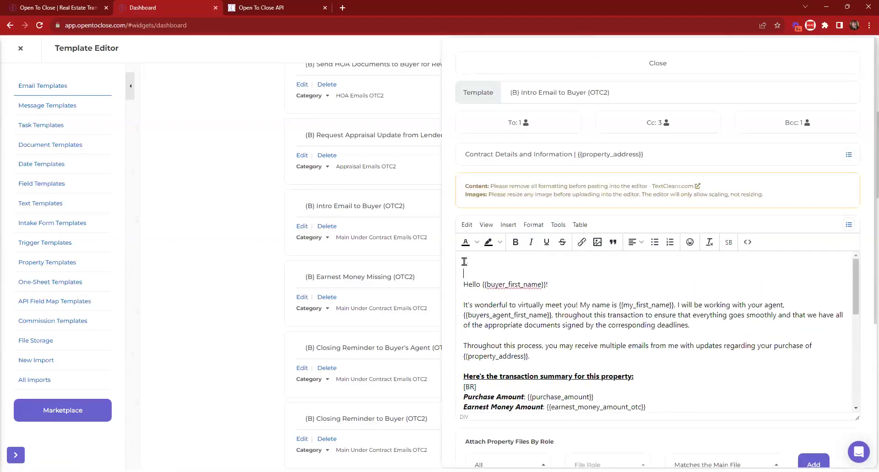
text(IMAGE)
key(BackSpace)
key(BackSpace)
key(BackSpace)
key(BackSpace)
key(BackSpace)
- Enter "MEOW MEOW MEOW" on the first line of the email body and make it bold
key(Up)
text(MEOW MEOW MEOW)
drag(545, 262, 455, 267)
click(514, 243)
click(630, 275)
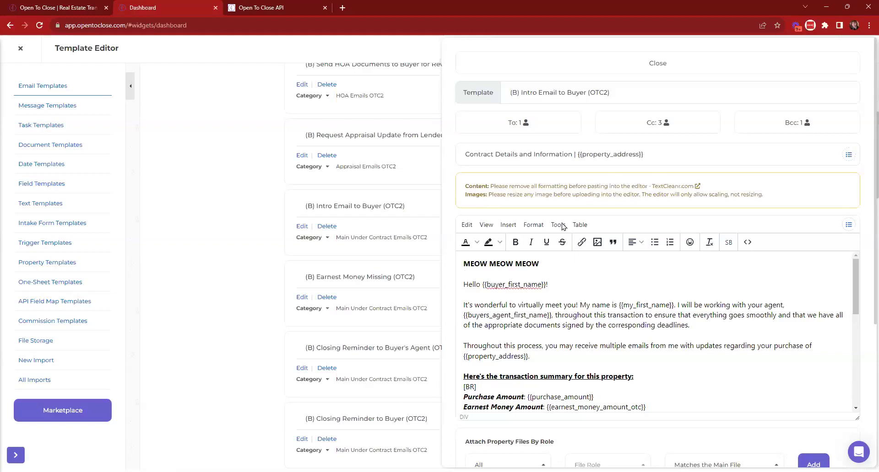
- Close the email template and the Template Editor, and open the "Buyer Under Contract" property from the property history
click(472, 63)
click(22, 50)
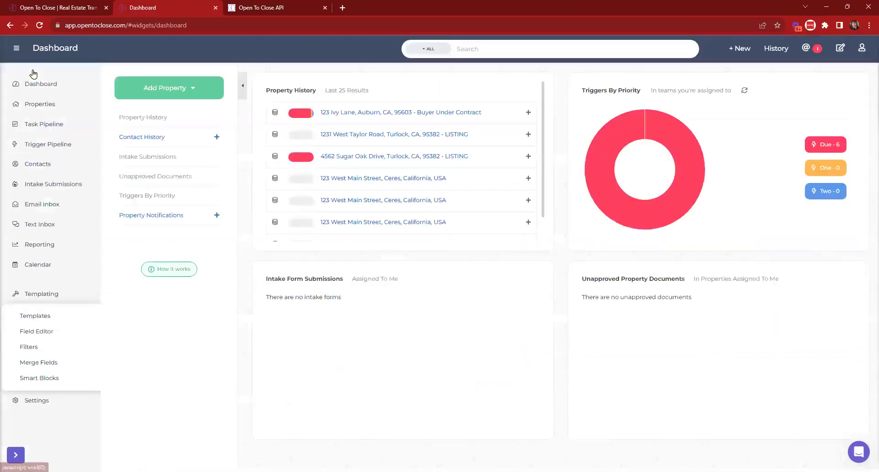
click(405, 113)
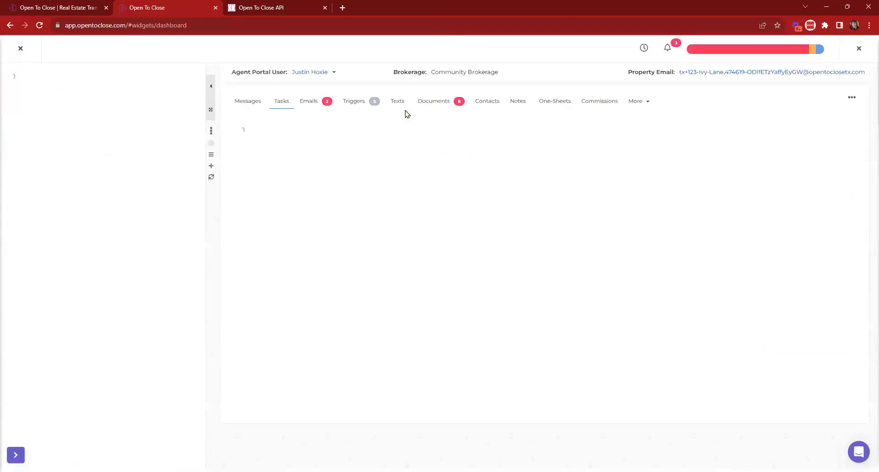
- Open the property's top priority triggers and inspect the rendered message of the "Introduction of Closing Parties" email
click(748, 50)
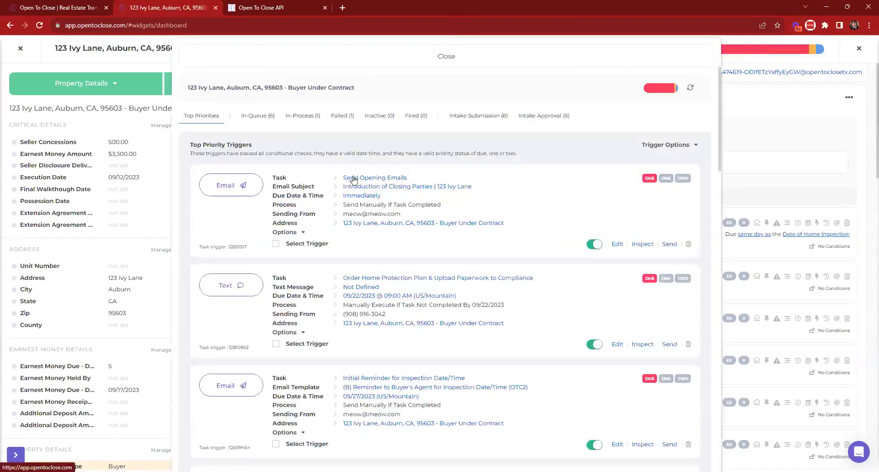
click(643, 244)
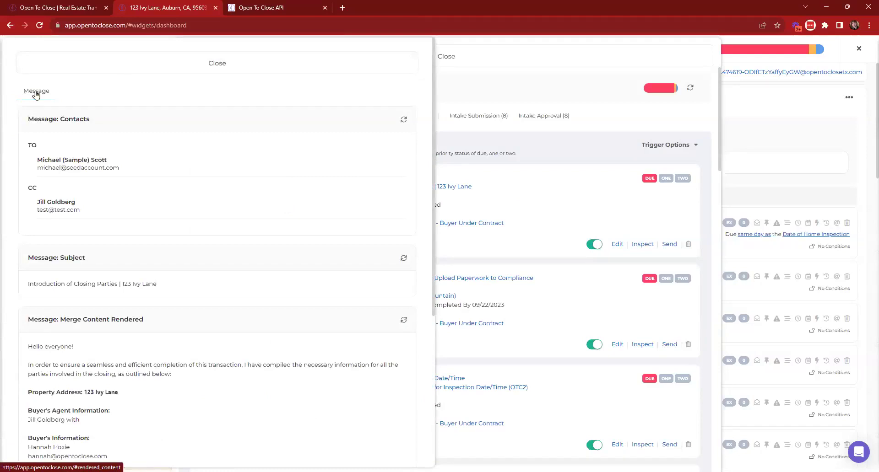
scroll(69, 153, down, 4)
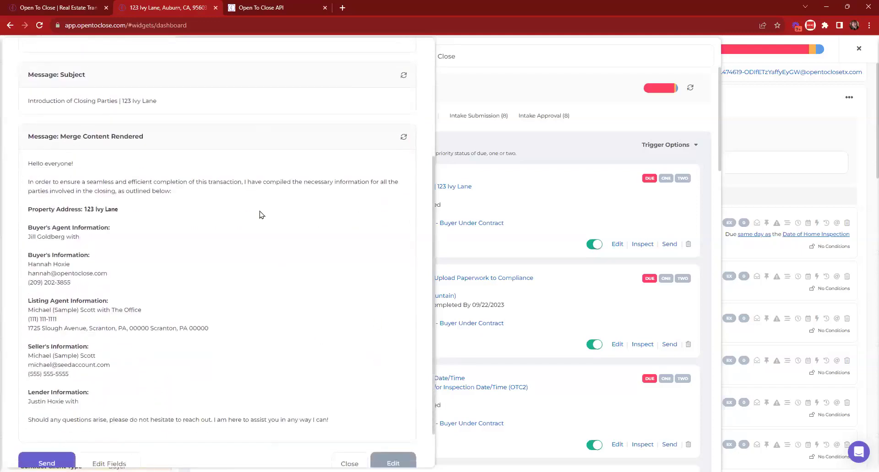
scroll(187, 308, up, 4)
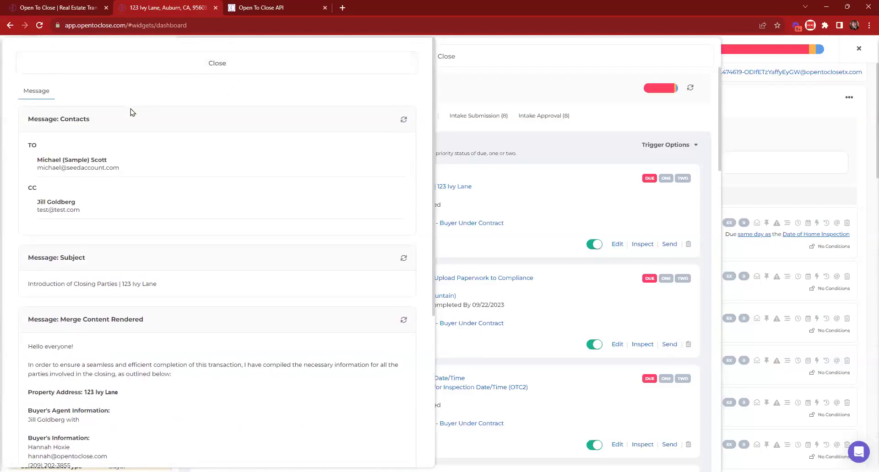
click(359, 55)
- Inspect the rendered message of the "Send Opening Emails" trigger that uses the "(B) Intro Email to Buyer (OTC2)" template
scroll(517, 254, down, 3)
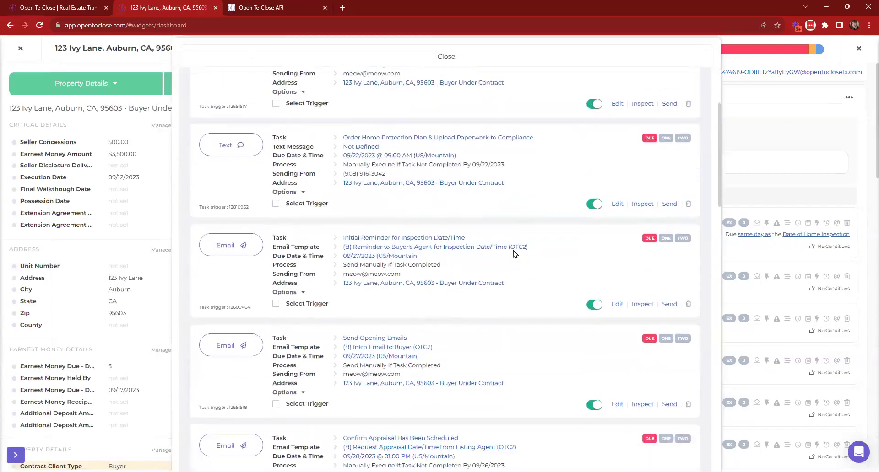
scroll(515, 254, down, 1)
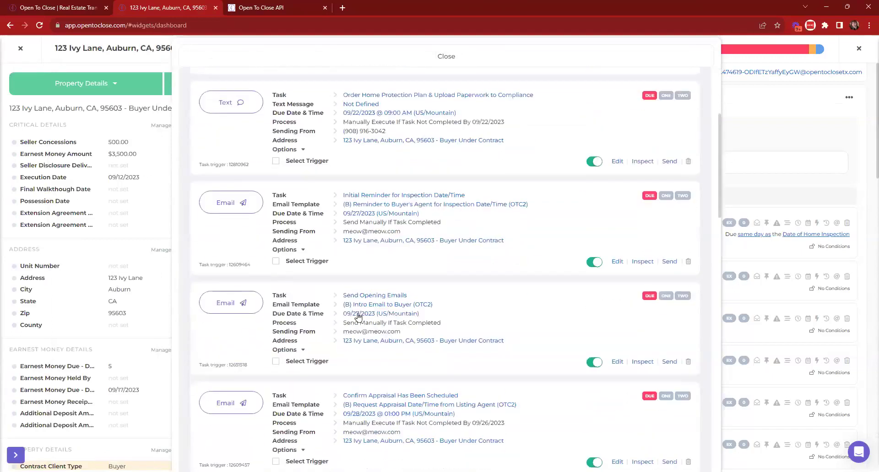
click(649, 364)
scroll(163, 180, down, 3)
drag(110, 238, 2, 242)
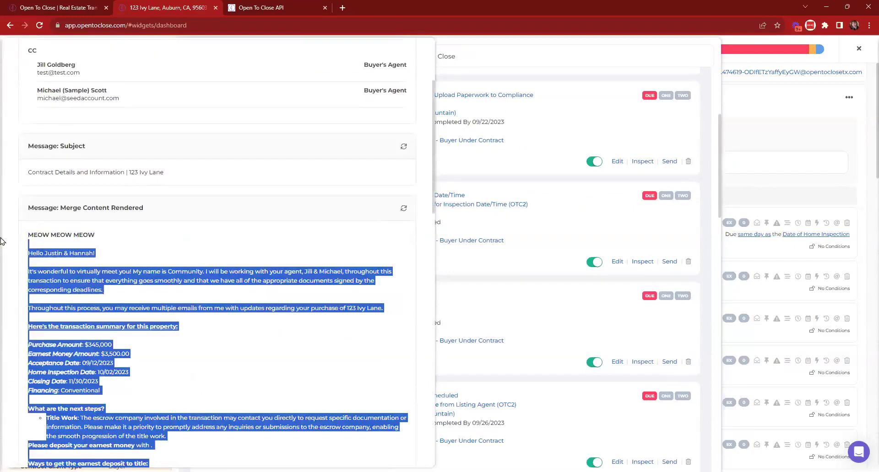
click(198, 229)
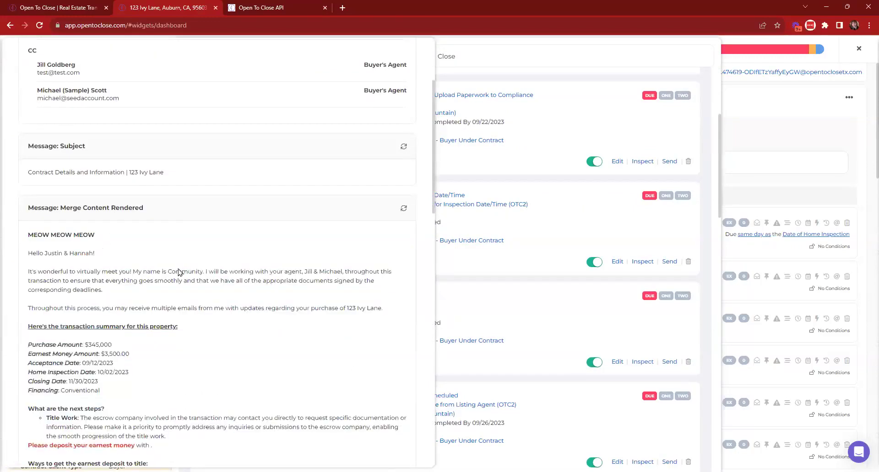
scroll(60, 77, up, 3)
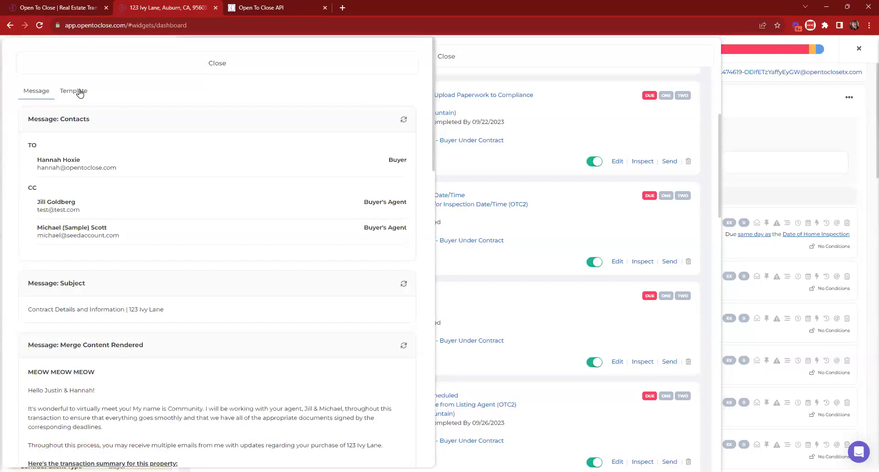
- Review the buyer intro email's raw template, request editing to read the merge-field conversion notice, and cancel the edit
click(80, 93)
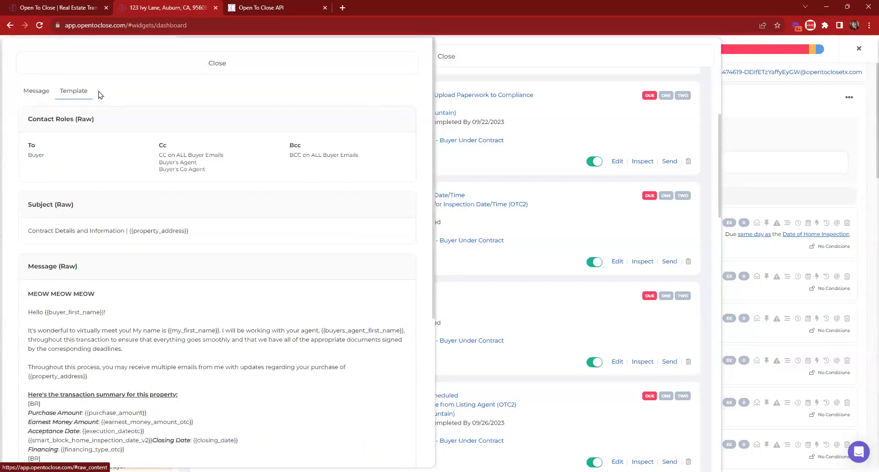
scroll(191, 151, down, 5)
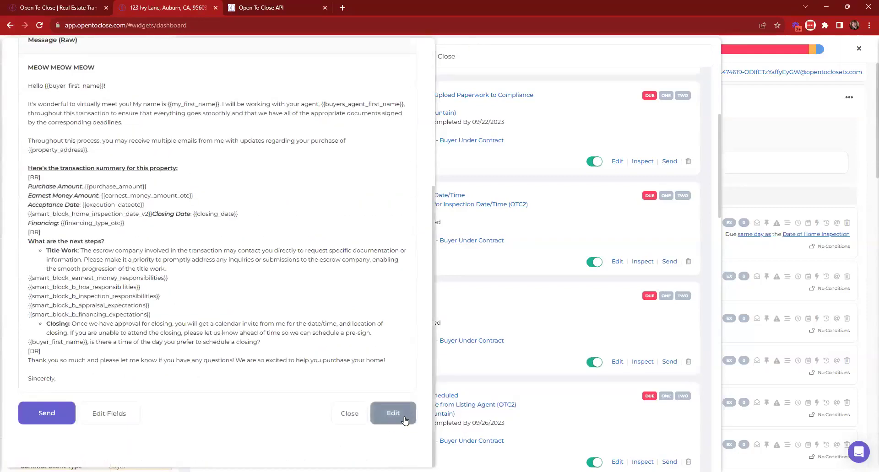
click(405, 417)
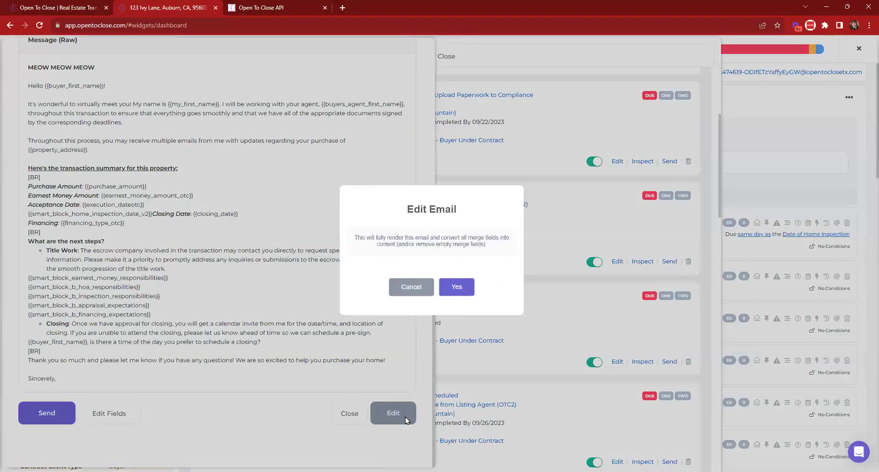
drag(505, 248, 257, 243)
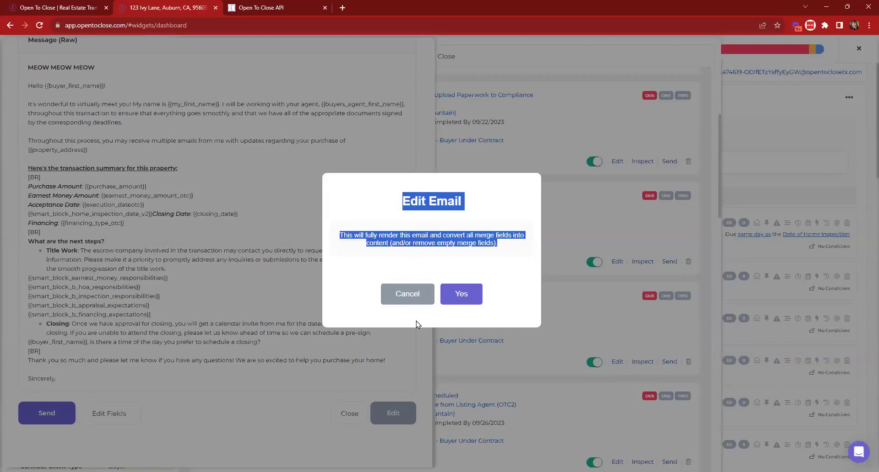
click(185, 212)
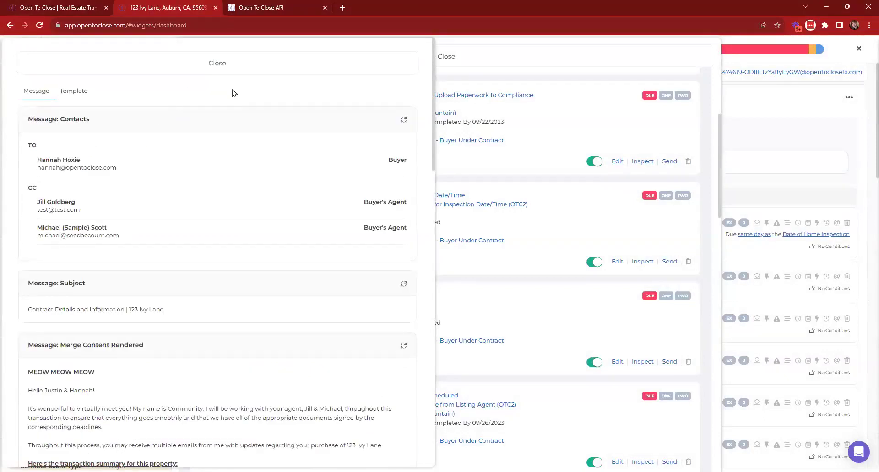
- Compare the buyer intro email's rendered message with its raw template and close the preview
scroll(369, 294, down, 6)
scroll(220, 192, up, 6)
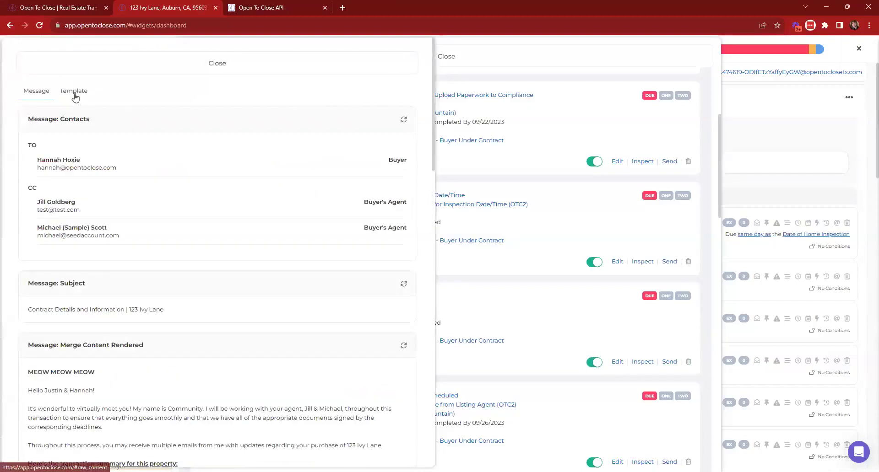
click(77, 96)
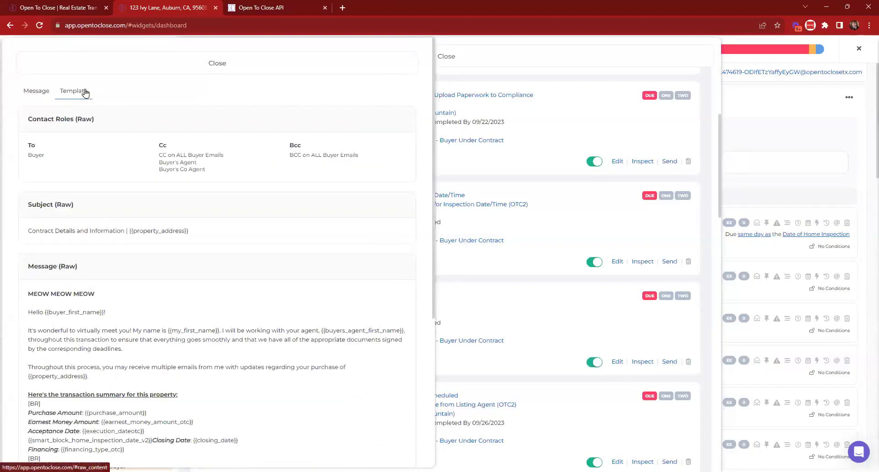
click(163, 60)
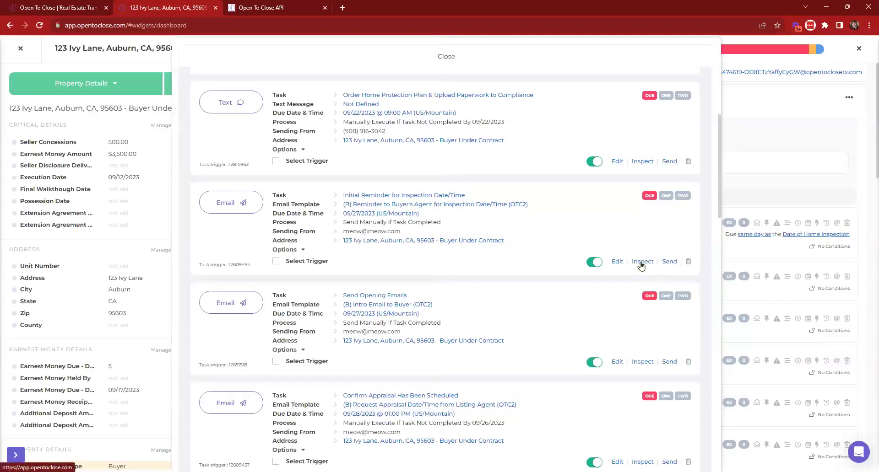
- Inspect the "Initial Reminder for Inspection Date/Time" email, comparing its raw template with the rendered message, and close the preview
click(641, 263)
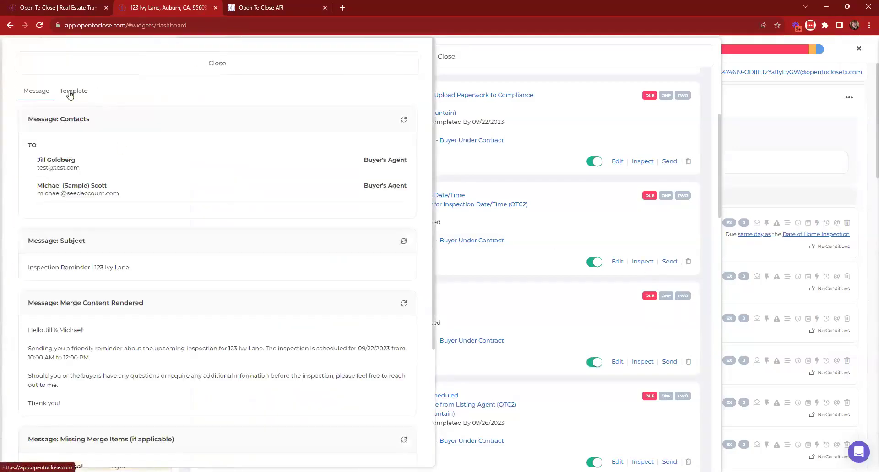
click(71, 94)
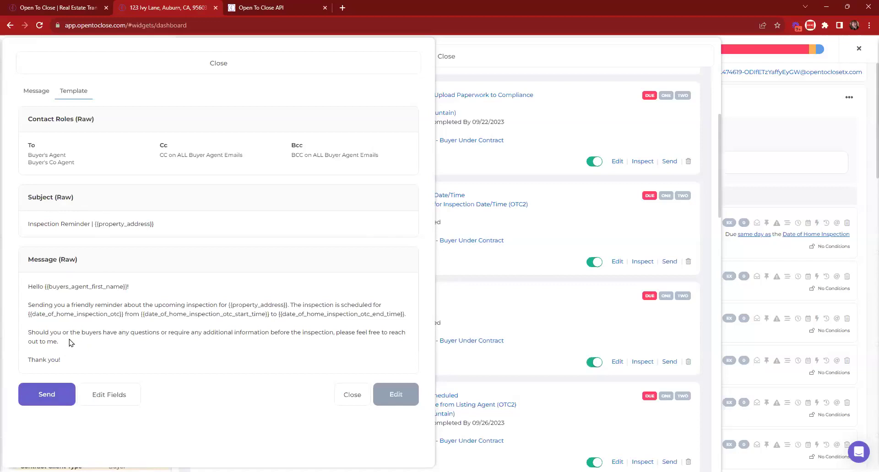
click(38, 95)
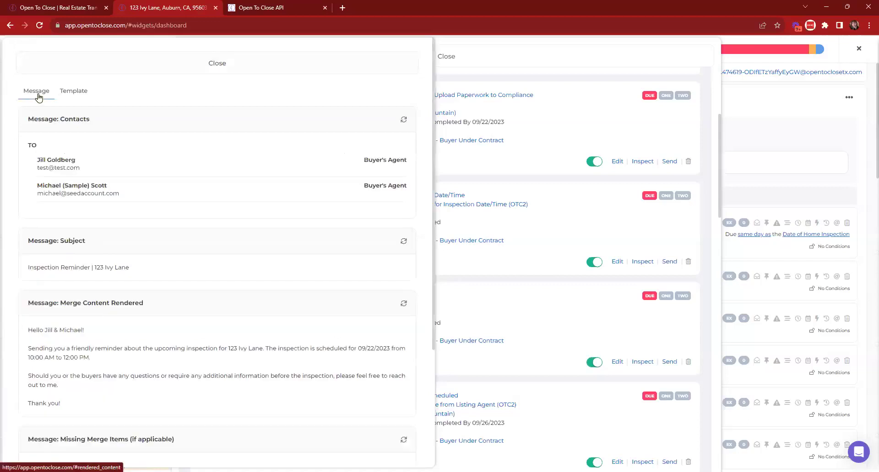
scroll(145, 435, down, 3)
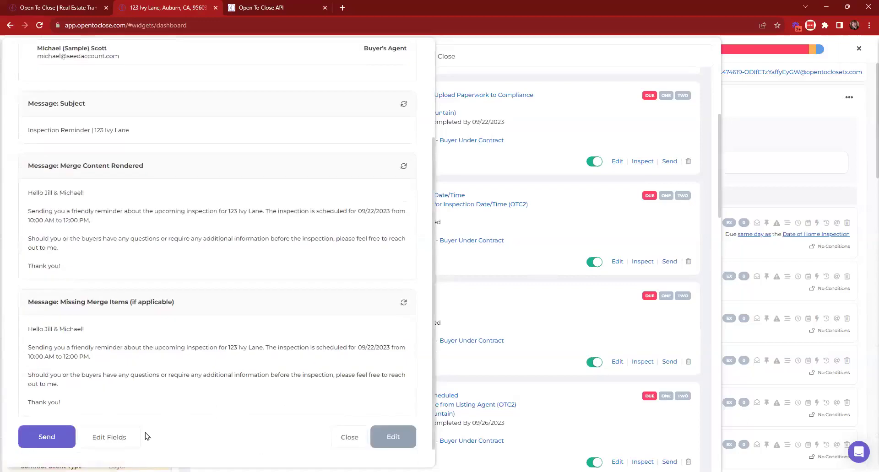
scroll(78, 156, up, 3)
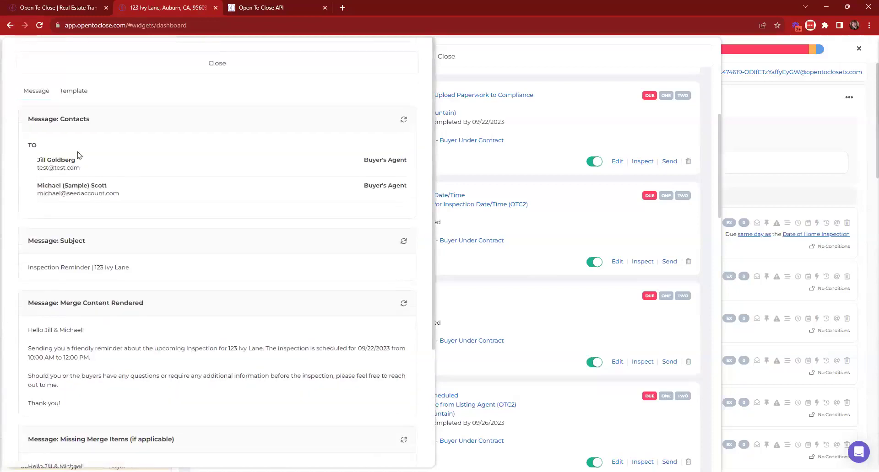
click(120, 65)
- Inspect the "Introduction of Closing Parties" email again and the "Order Home Protection Plan & Upload Paperwork to Compliance" text trigger
scroll(599, 109, up, 4)
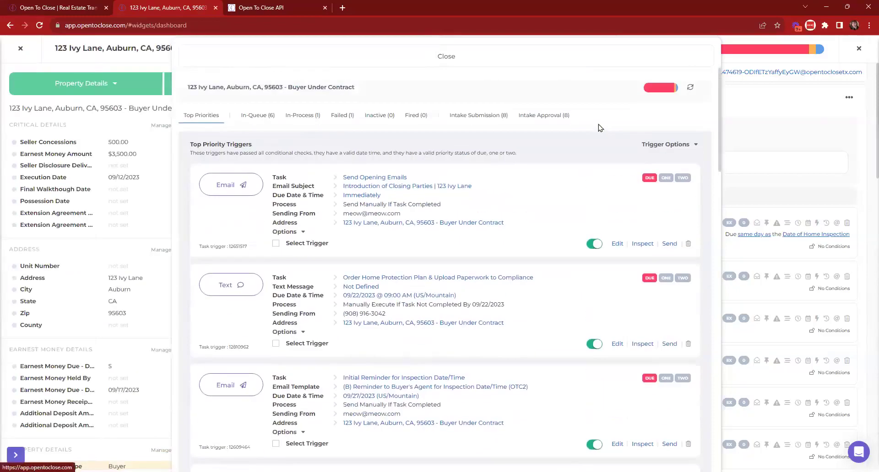
click(648, 246)
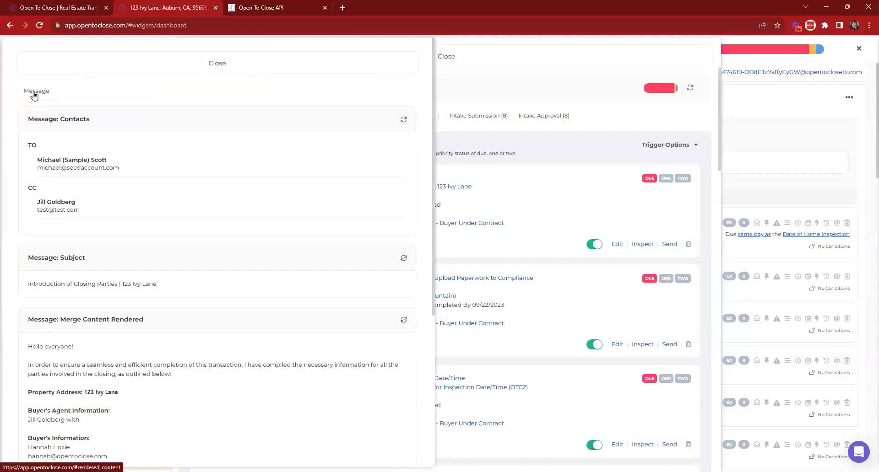
scroll(206, 162, down, 5)
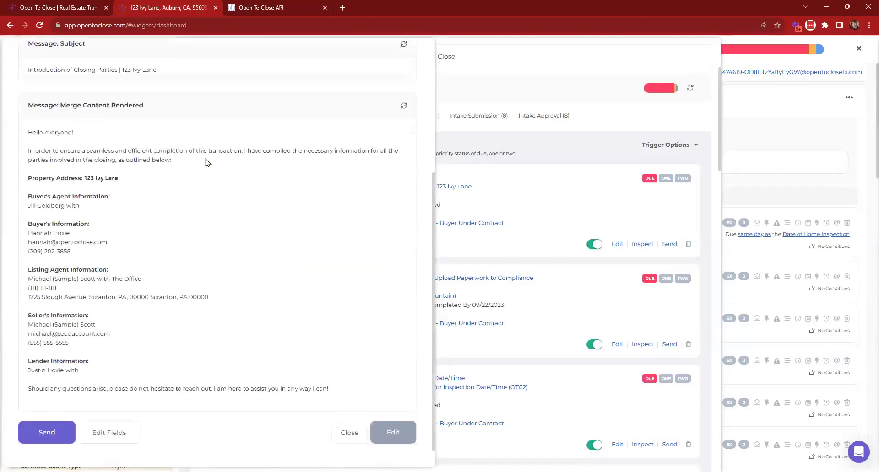
scroll(230, 167, up, 5)
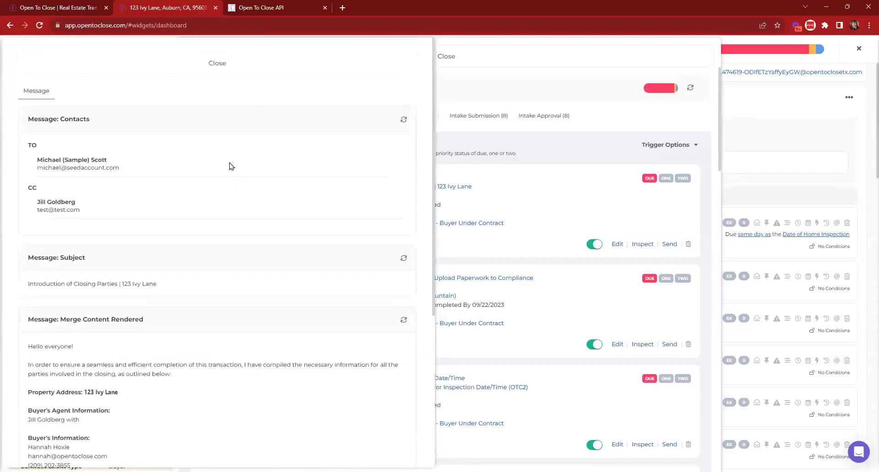
click(255, 69)
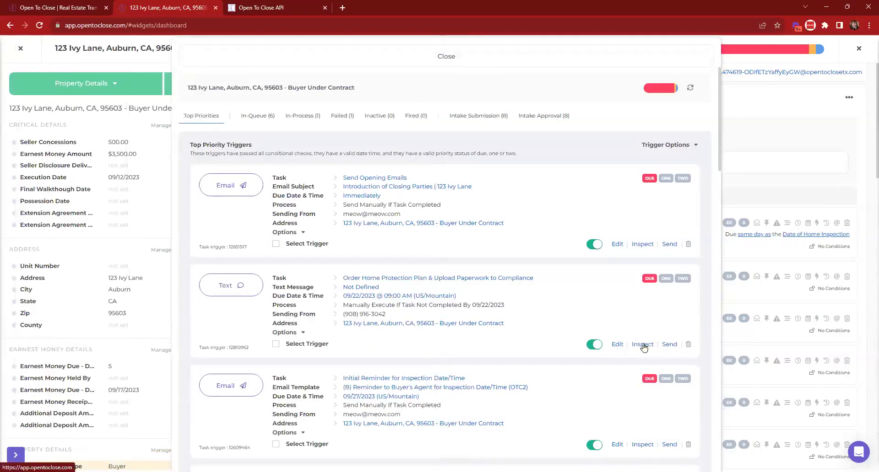
click(643, 345)
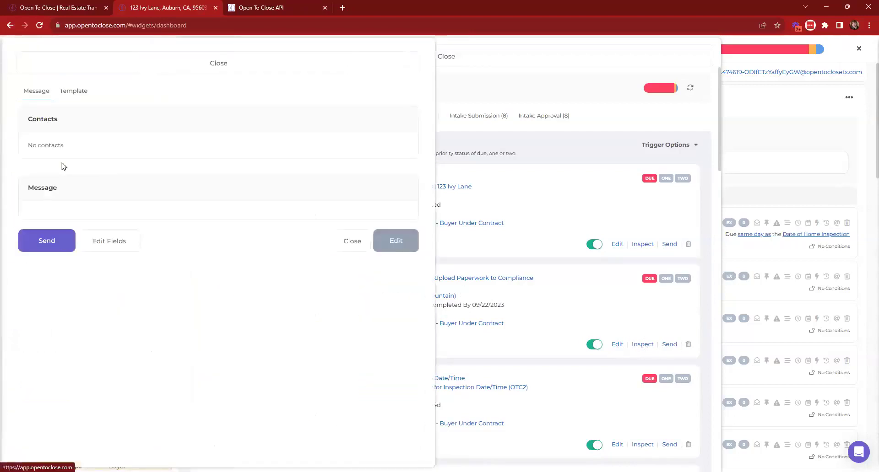
click(145, 55)
- Open the "Initial Reminder for Inspection Date/Time" email for editing with all merge fields converted into content, and close its preview
scroll(600, 241, down, 4)
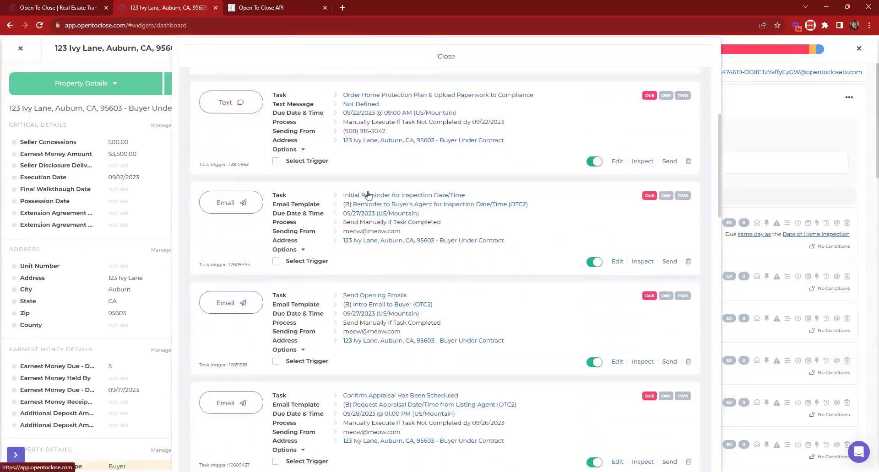
click(642, 263)
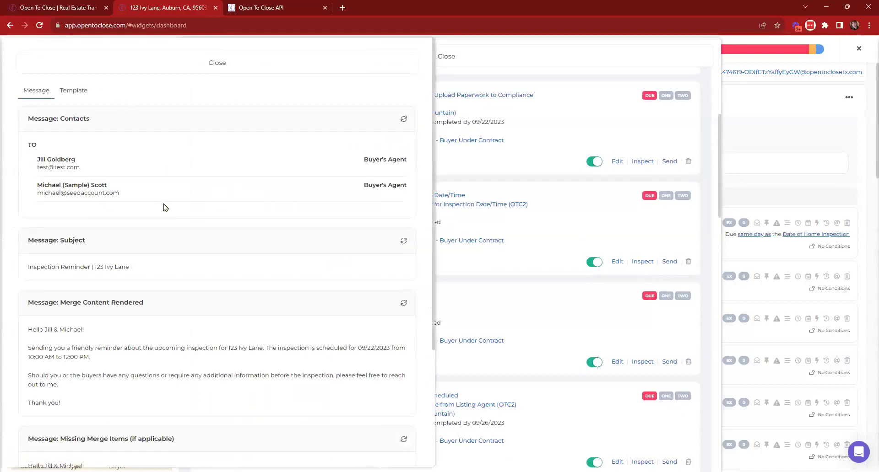
scroll(165, 207, down, 3)
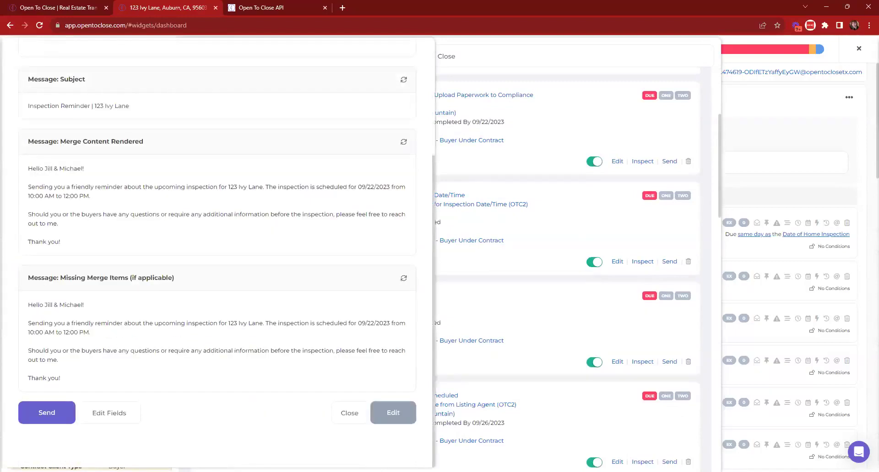
click(402, 413)
drag(504, 247, 325, 235)
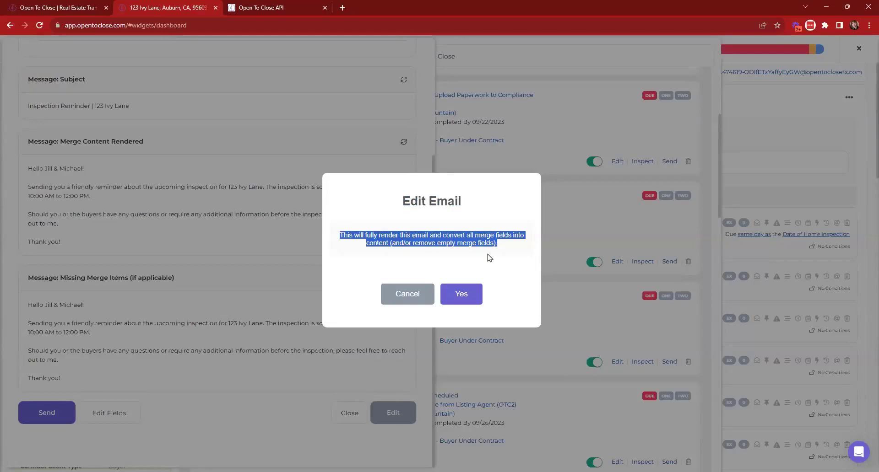
click(476, 295)
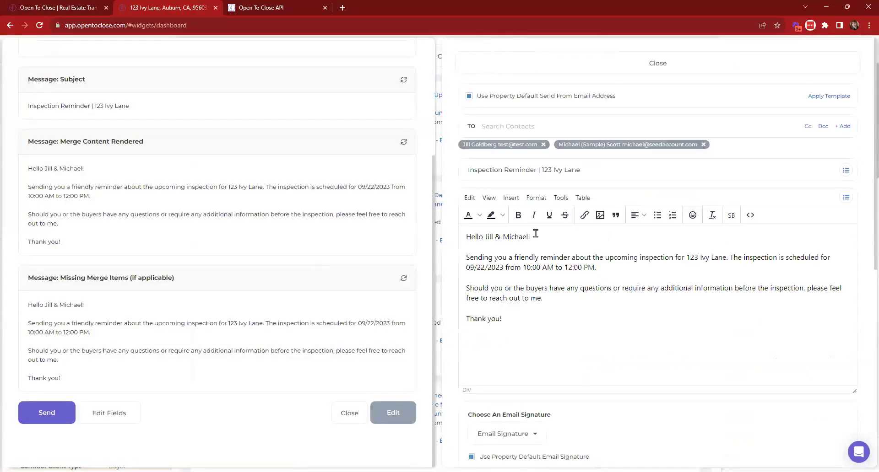
scroll(183, 197, up, 4)
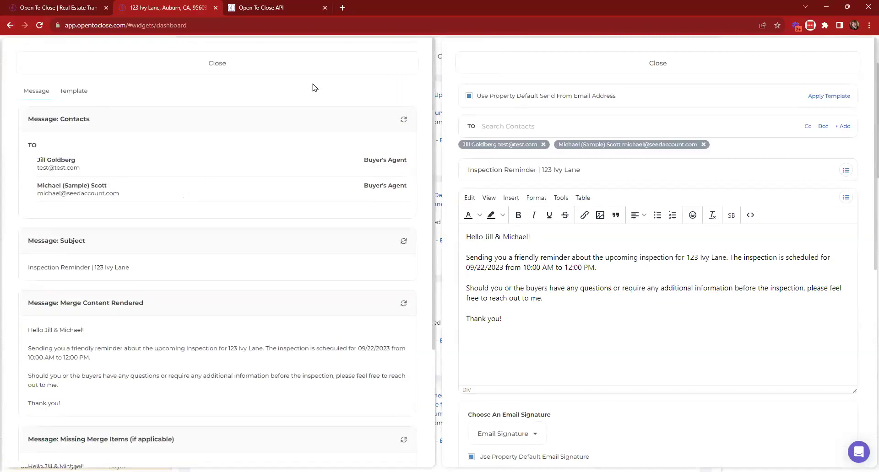
click(483, 61)
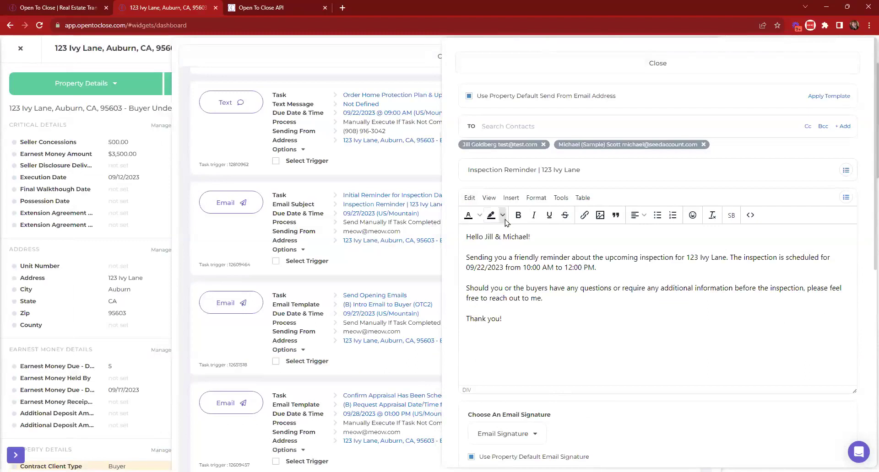
- Inspect the "Initial Reminder for Inspection Date/Time" email again, open its editable converted content, and close both the preview and the editor
click(532, 68)
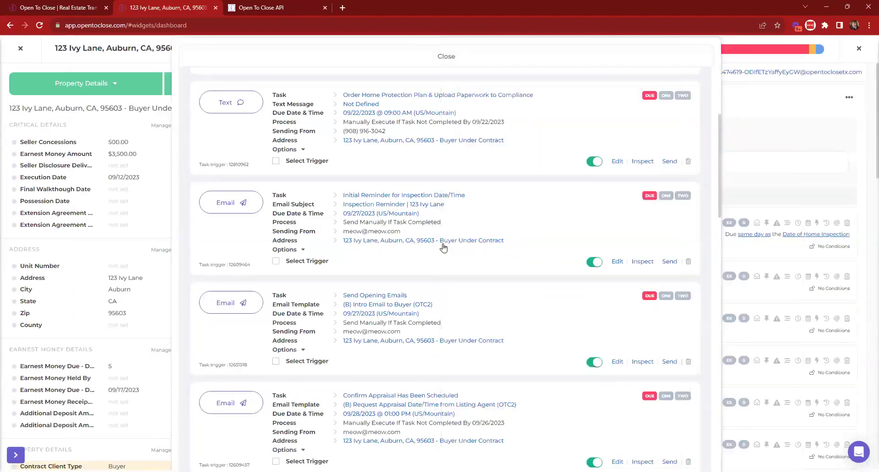
click(642, 262)
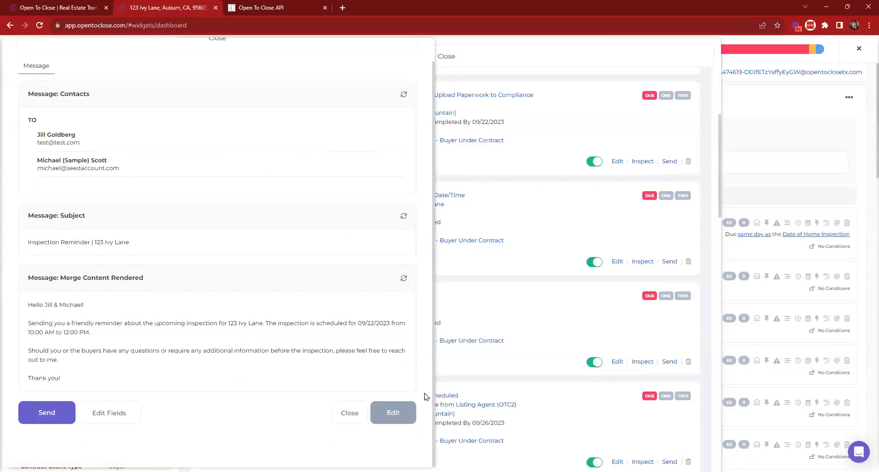
click(389, 412)
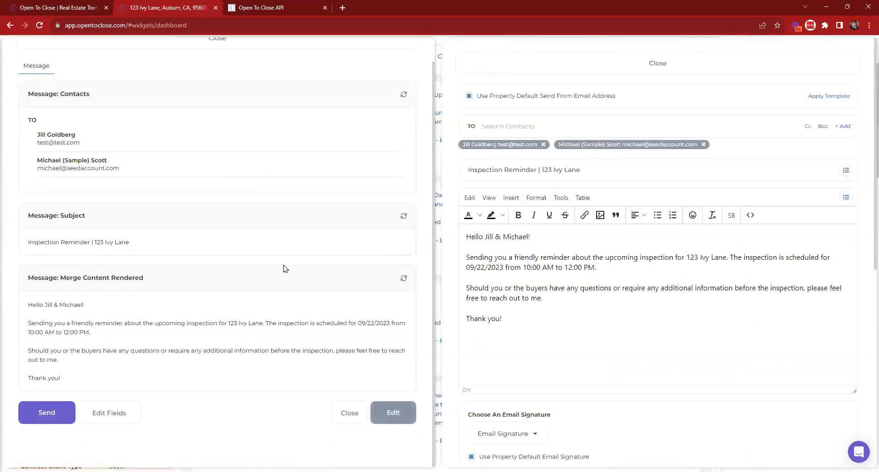
scroll(321, 192, up, 1)
click(360, 46)
click(521, 69)
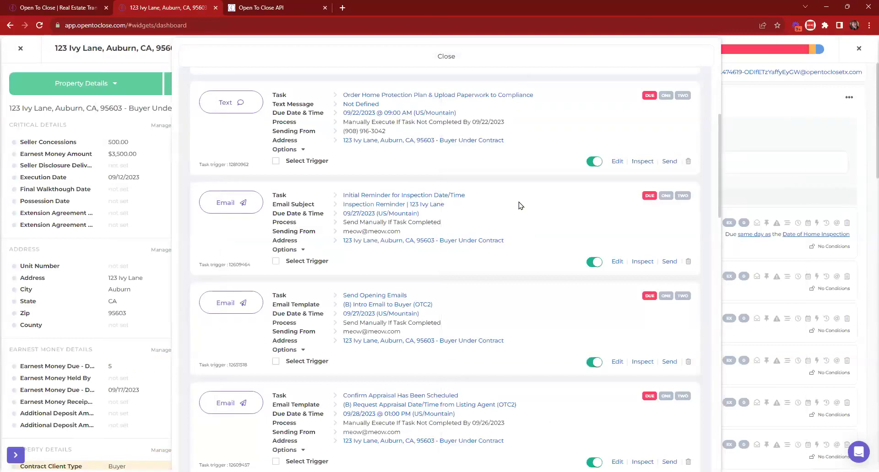
- Inspect the "(B) Intro Email to Buyer (OTC2)" email, bring up its edit confirmation without converting the merge fields, and close the preview and trigger list
click(641, 362)
scroll(366, 339, down, 7)
scroll(384, 390, down, 3)
click(393, 413)
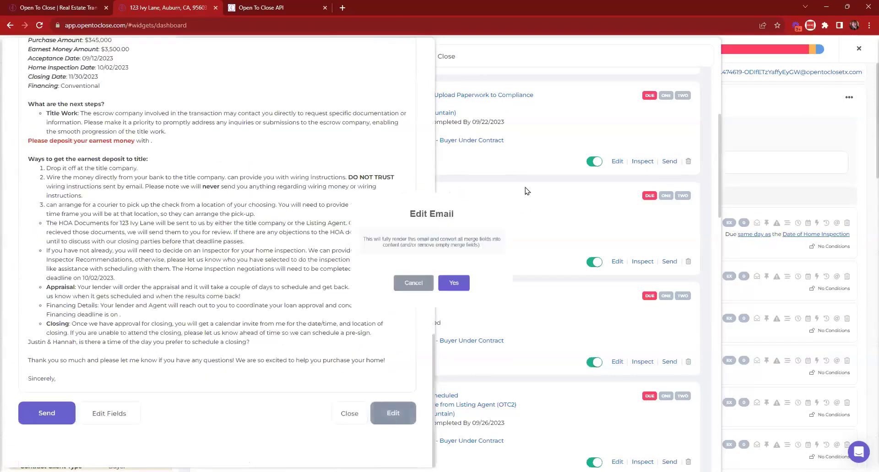
triple_click(385, 203)
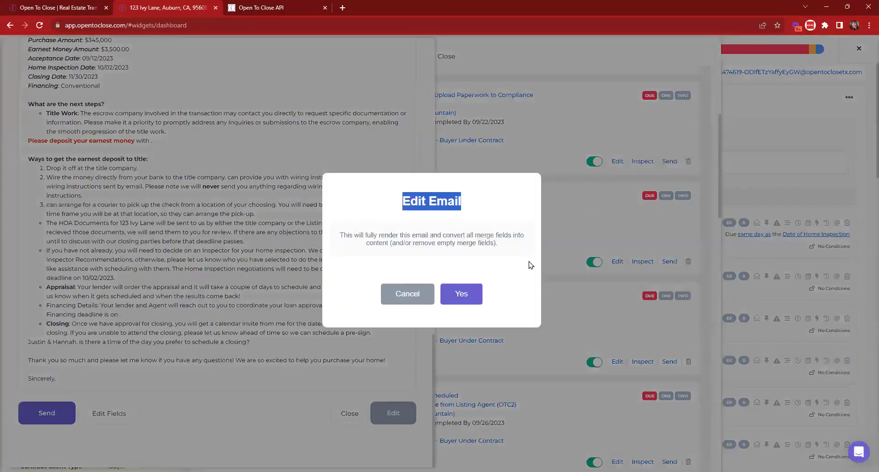
key(Return)
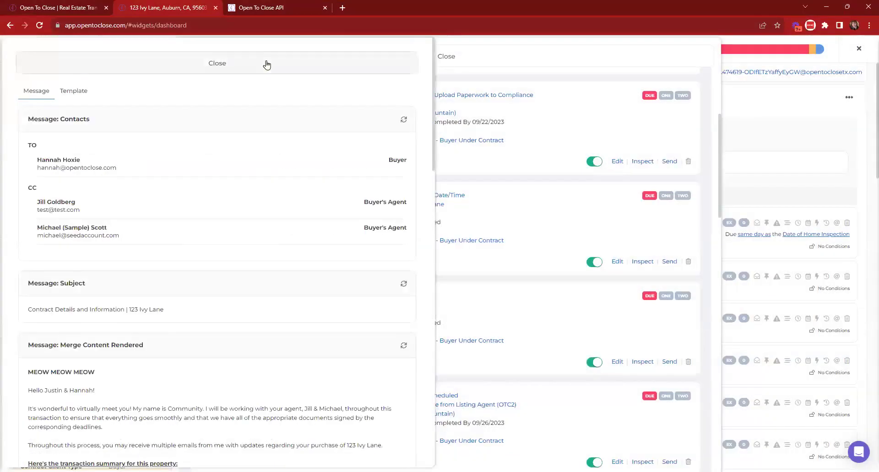
click(265, 63)
click(268, 64)
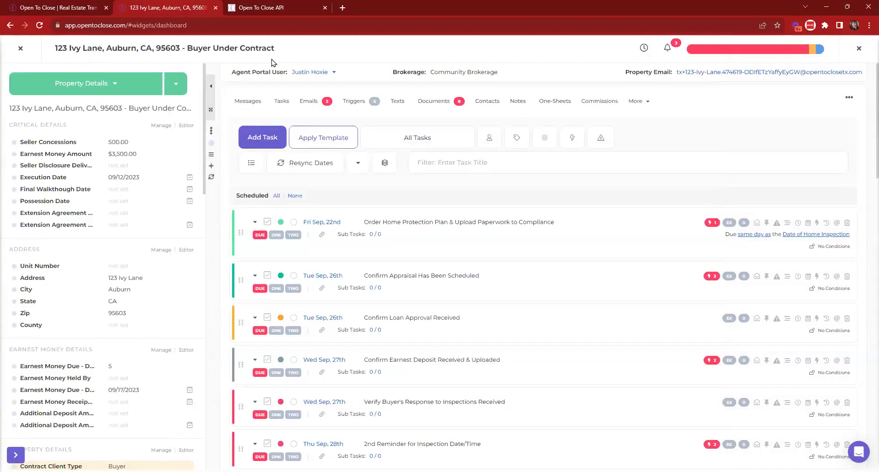
- Open the "Buyer Main Under Contract Tasks (OTC2)" task template and examine the email templates linked to the "Send Opening Emails" triggers
click(20, 48)
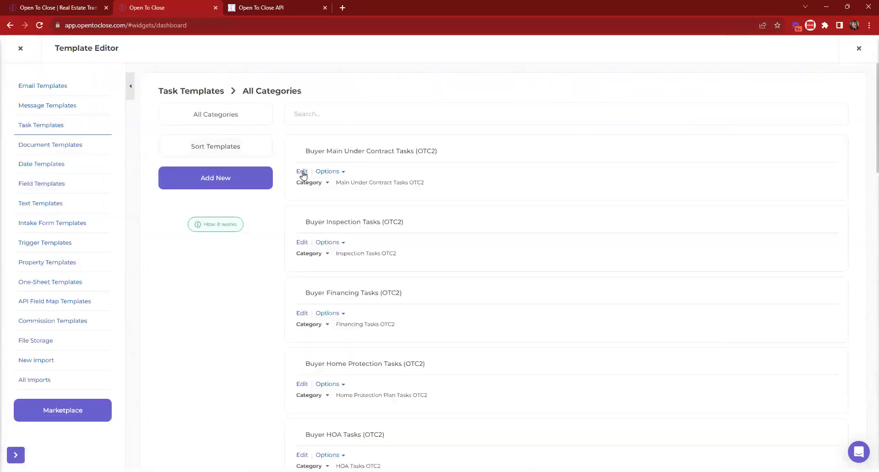
click(303, 172)
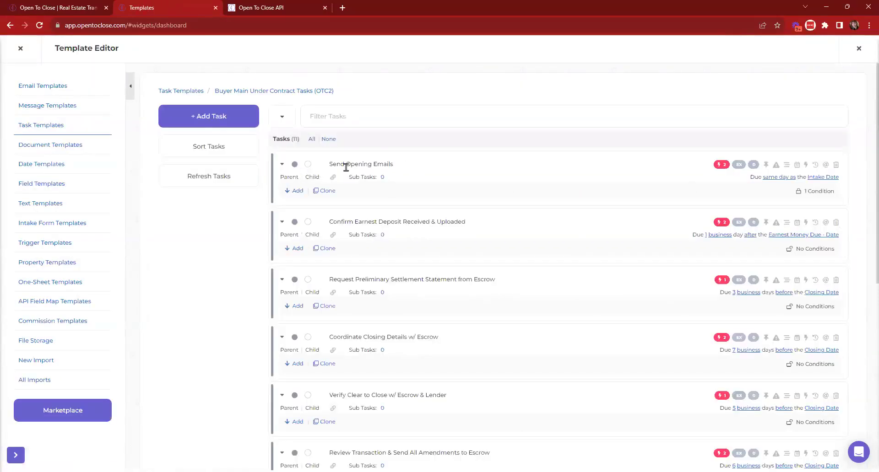
click(720, 166)
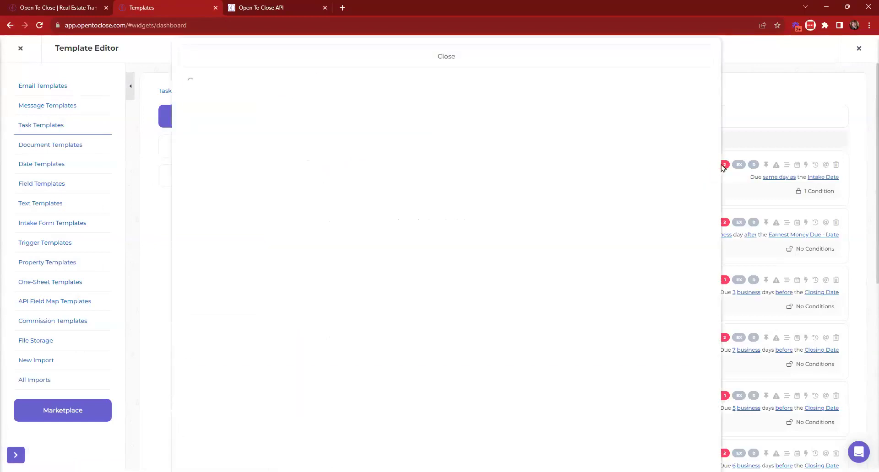
scroll(355, 253, down, 7)
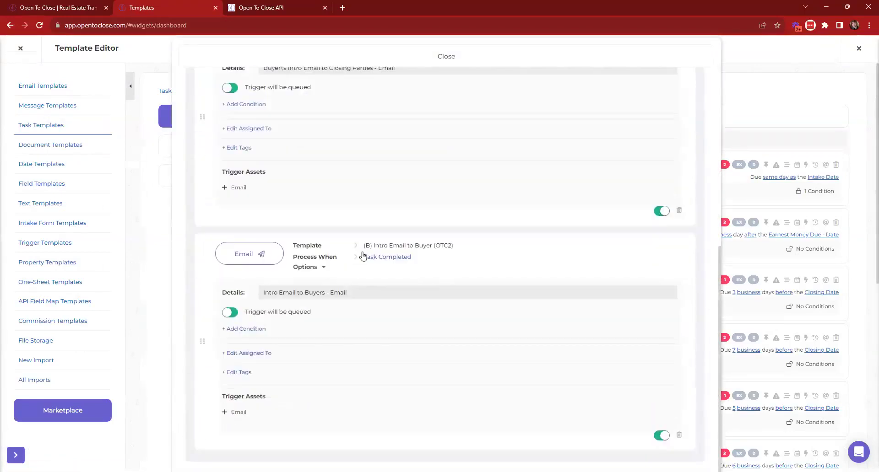
scroll(359, 255, up, 2)
drag(359, 112, 494, 119)
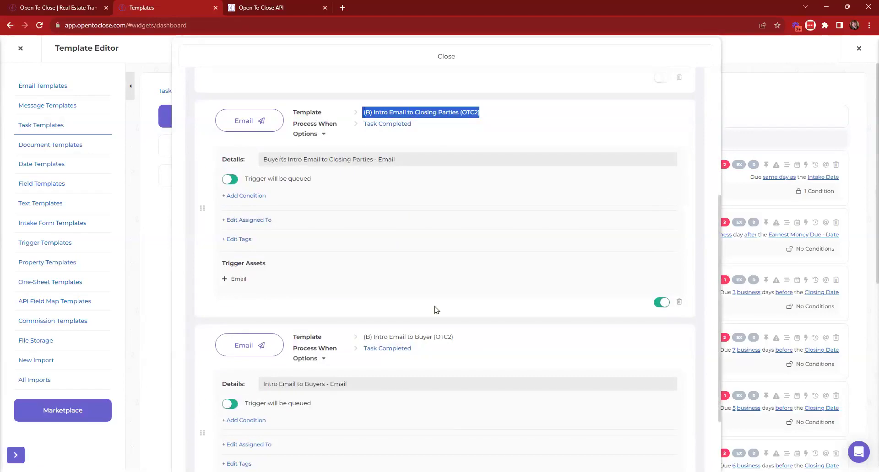
- Add an email trigger to the "Send Opening Emails" task that processes when the task is completed
scroll(439, 295, up, 5)
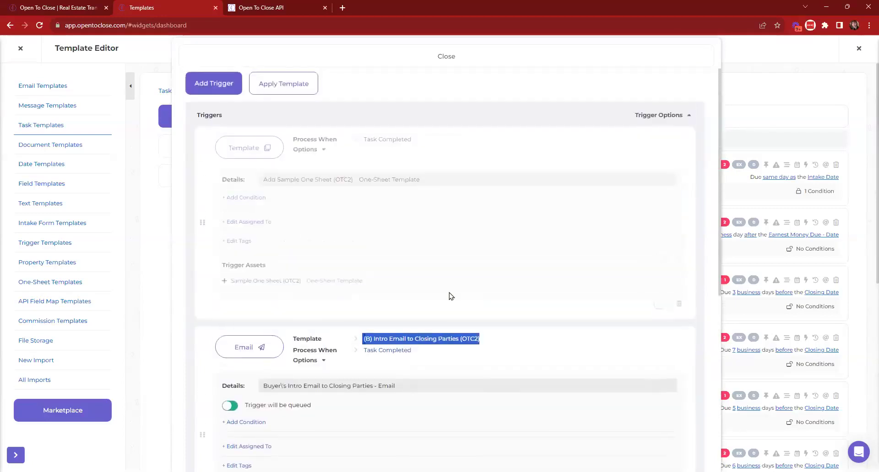
click(224, 86)
click(215, 131)
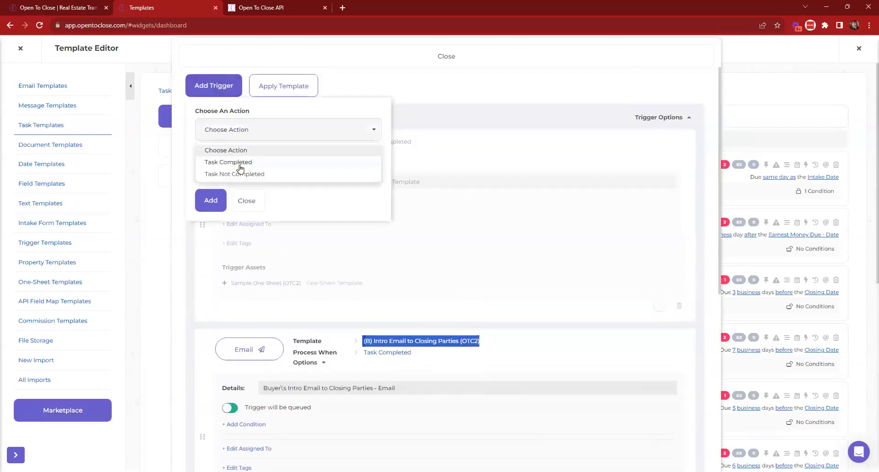
click(236, 162)
click(237, 171)
click(234, 205)
click(217, 205)
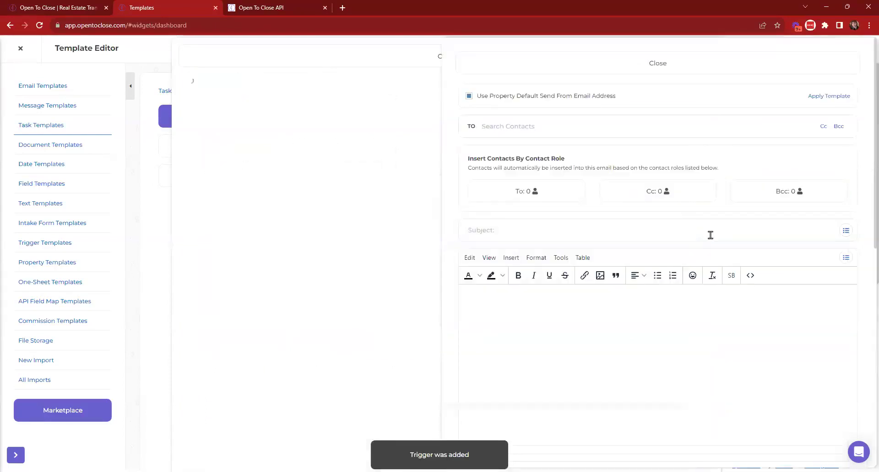
- Set the new trigger email's subject to "intro to parties"
click(500, 225)
key(Down)
key(Down)
key(Up)
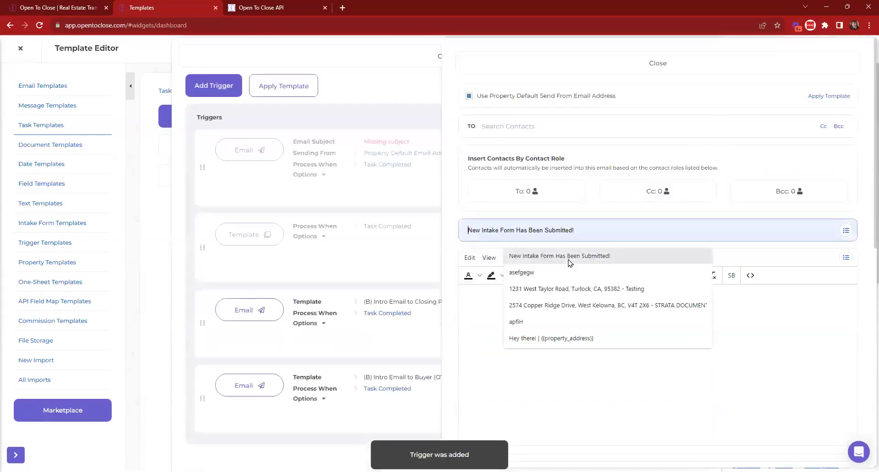
key(Return)
key(ctrl+a)
key(BackSpace)
text(iNTRO TO)
key(BackSpace)
key(BackSpace)
key(BackSpace)
key(BackSpace)
key(BackSpace)
key(BackSpace)
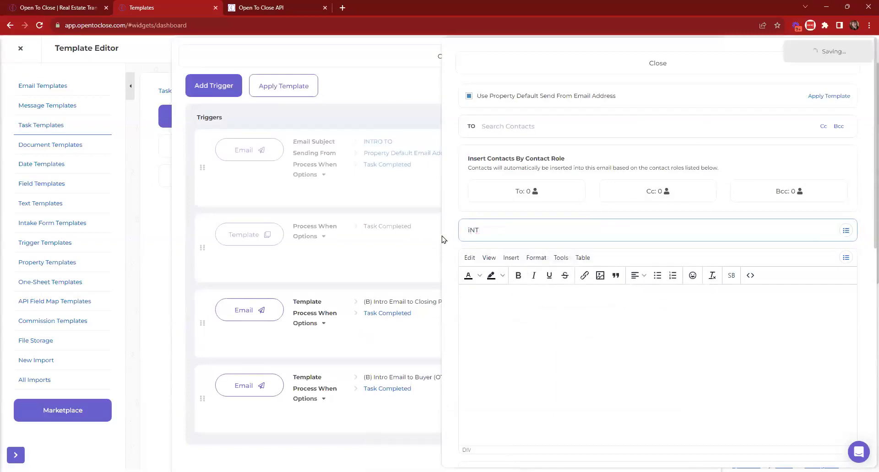
text(intro to pae)
key(BackSpace)
key(BackSpace)
text(at)
key(BackSpace)
text(rties)
- Fill the email body with four lines of placeholder text, "WEFAWO;IEV", "Aswekfp aWOE", "AWE IK[APweifk" and "WEFwe", and close the editor
click(521, 314)
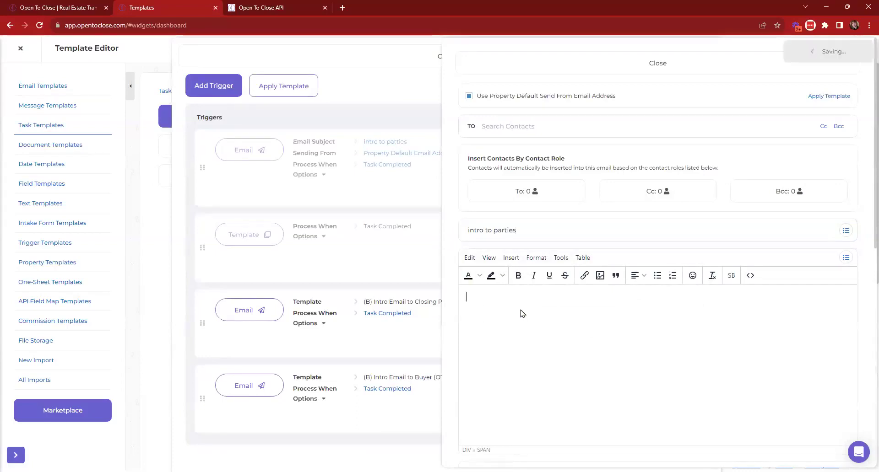
text(WEFAWO;IEV)
key(Return)
text(Aswekfp aWOE)
key(Return)
text(AWE IK[APweifk)
key(Return)
text(WEFwe)
click(625, 59)
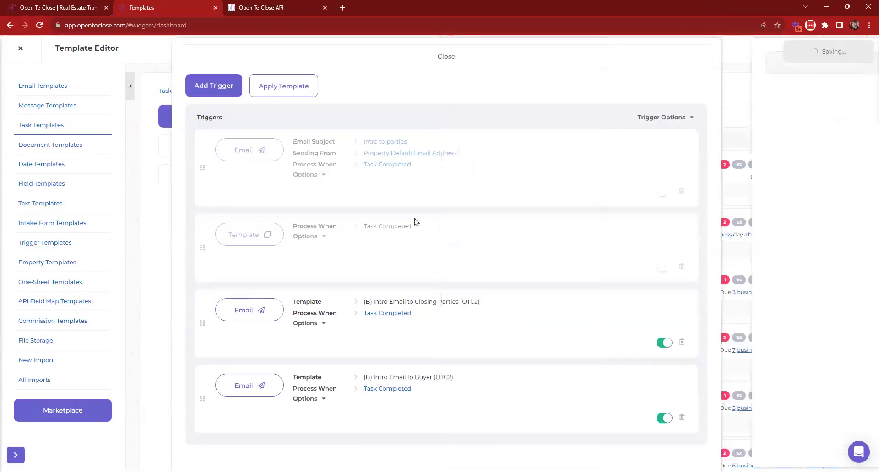
- Enable the "intro to parties" email trigger and review its email content
click(663, 192)
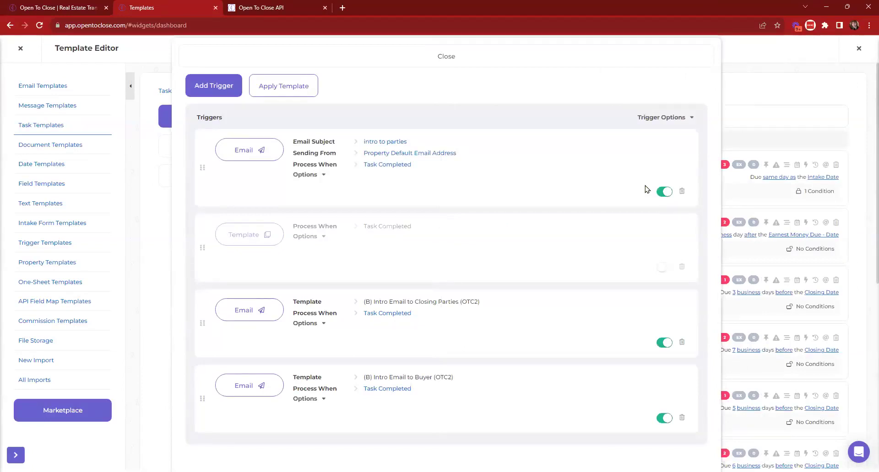
click(254, 150)
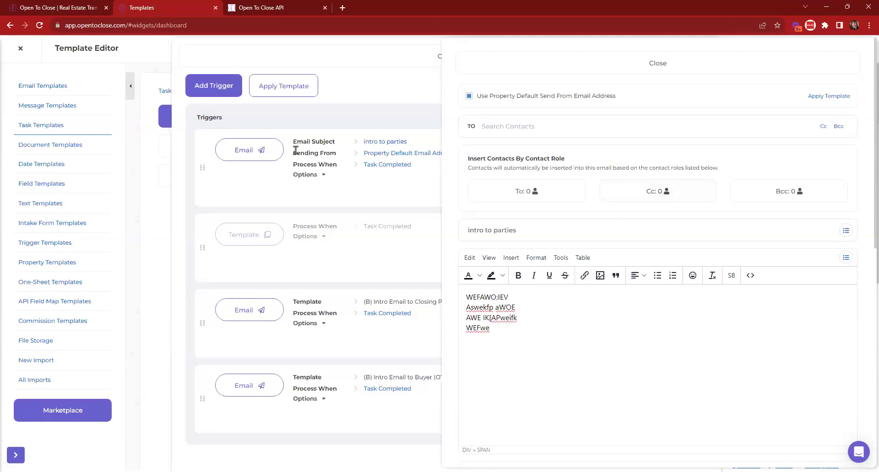
click(488, 57)
- Reopen the "intro to parties" email from the "Send Opening Emails" triggers and view the email templates that can be applied to it
click(40, 88)
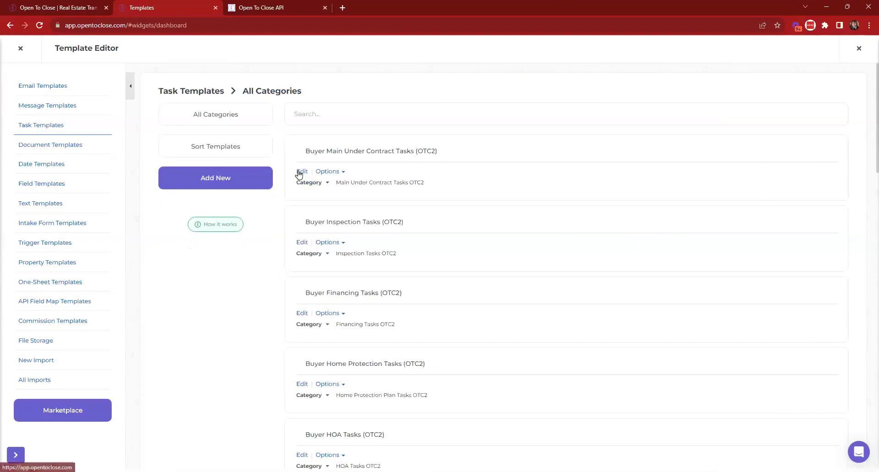
click(297, 172)
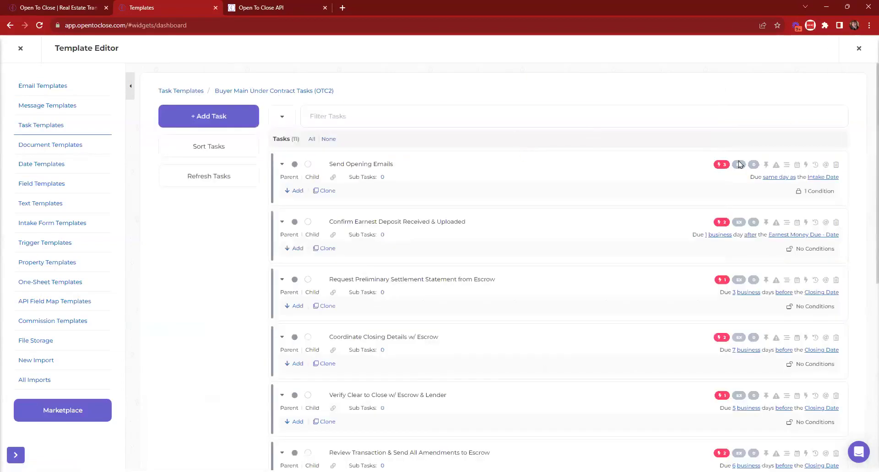
click(723, 165)
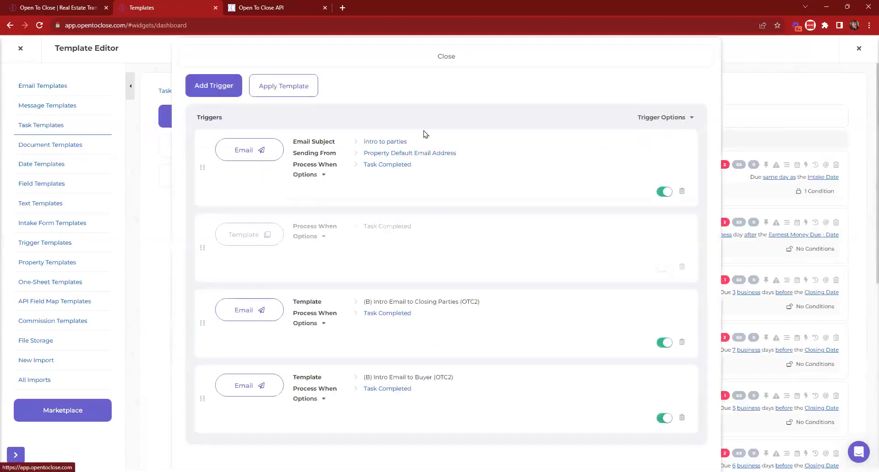
click(238, 151)
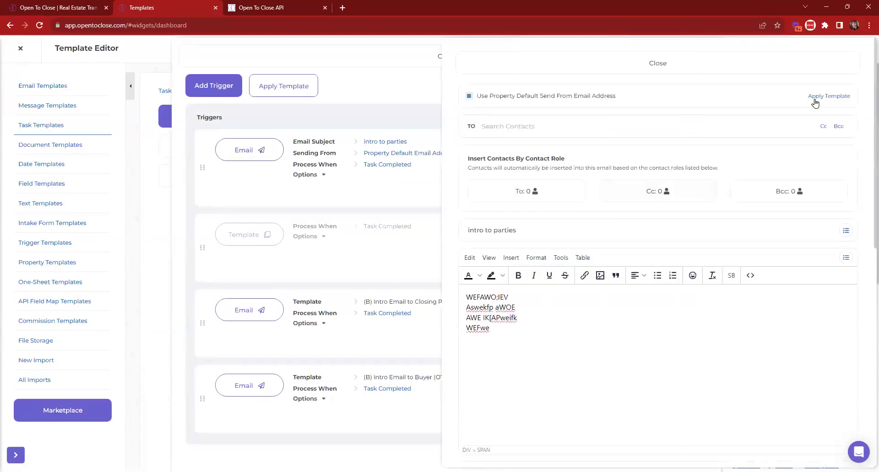
click(814, 98)
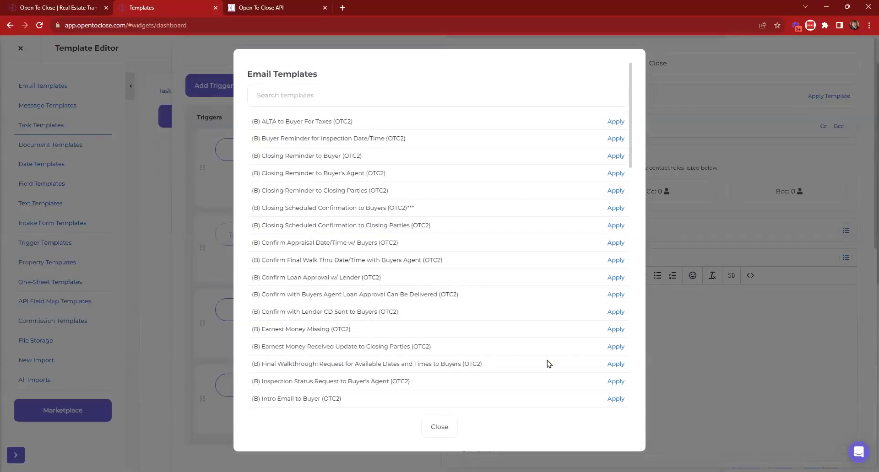
click(439, 426)
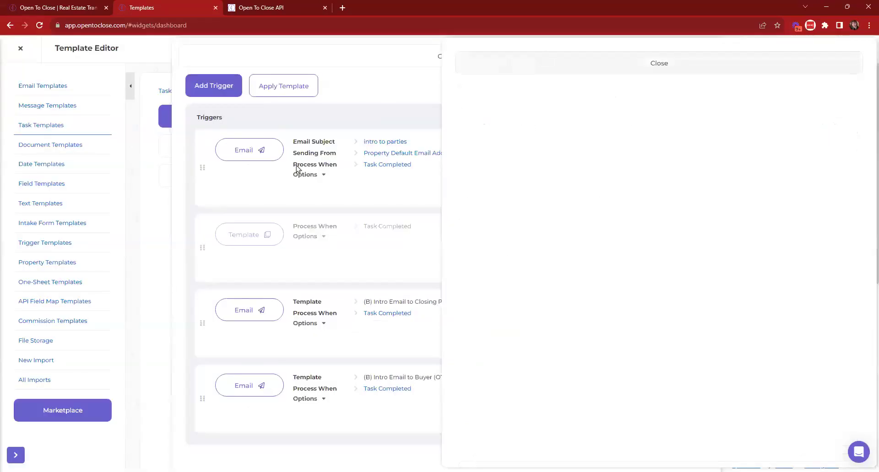
- Check the Email Subject label of the "intro to parties" trigger, view its custom email again, and close the editor and trigger list
drag(296, 142, 333, 142)
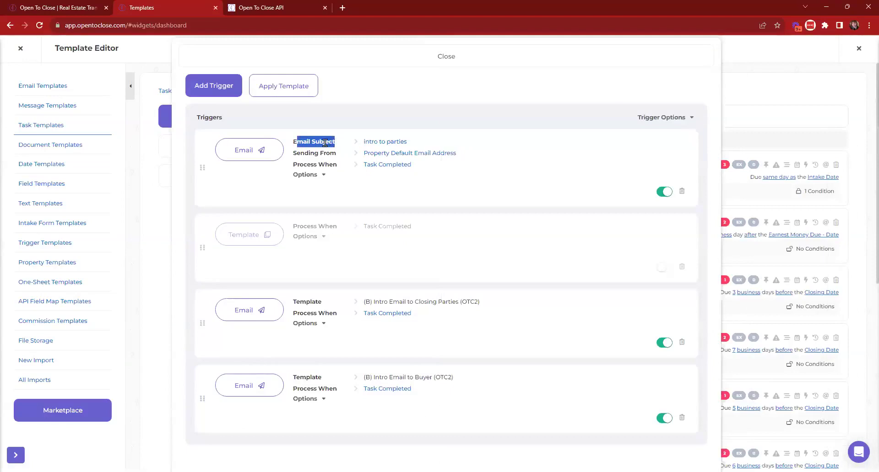
click(261, 150)
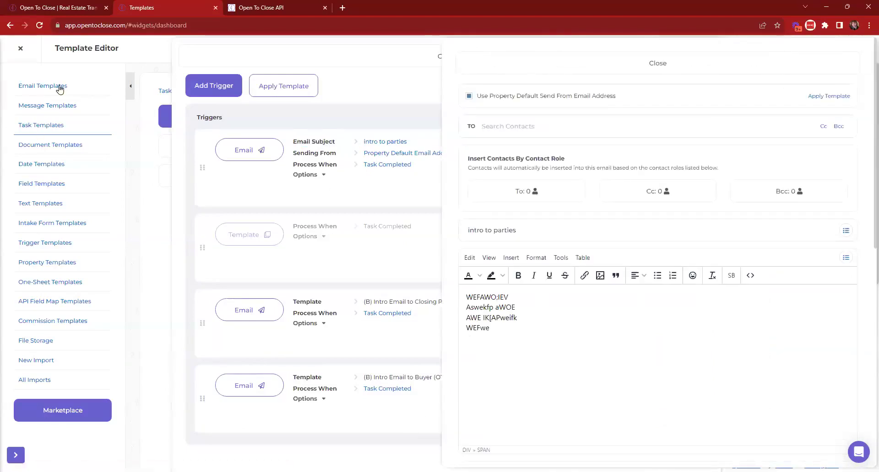
click(583, 57)
click(463, 58)
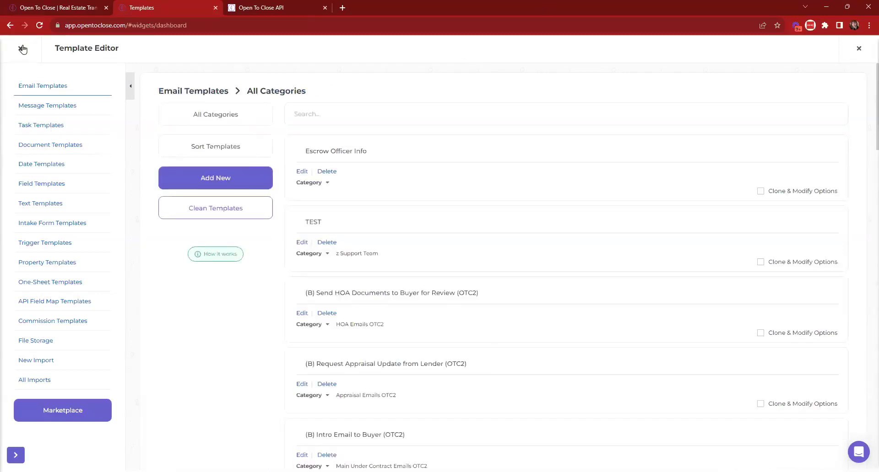
- Leave the Template Editor and review the top priority triggers of the Buyer Under Contract property
click(21, 49)
click(427, 112)
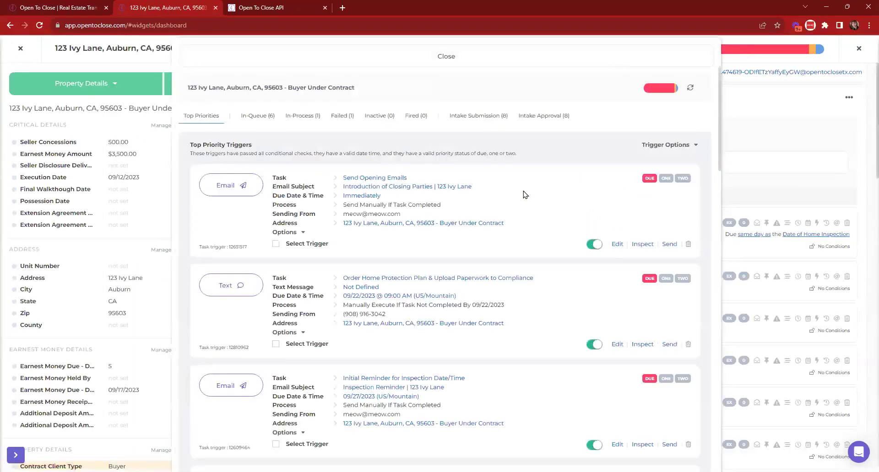
scroll(646, 314, down, 3)
scroll(649, 184, up, 3)
scroll(634, 294, down, 4)
- Inspect the "(B) Intro Email to Buyer (OTC2)" email and highlight the introductory paragraph of its rendered message
click(644, 362)
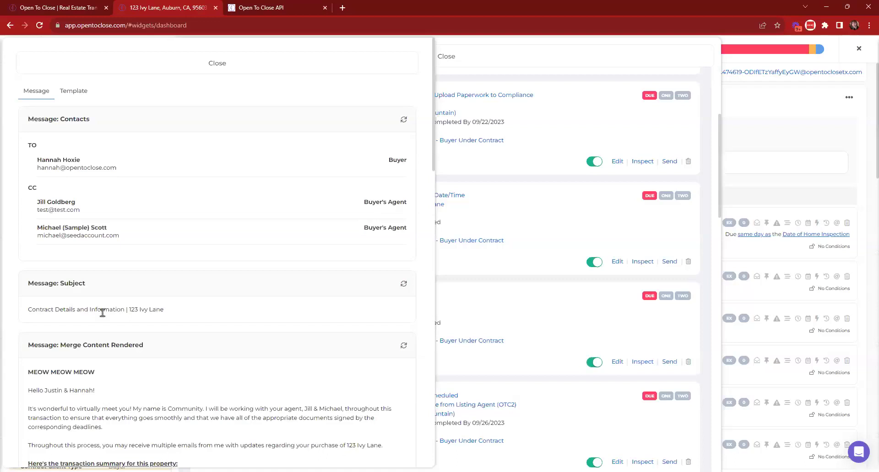
scroll(89, 310, down, 3)
drag(104, 290, 22, 278)
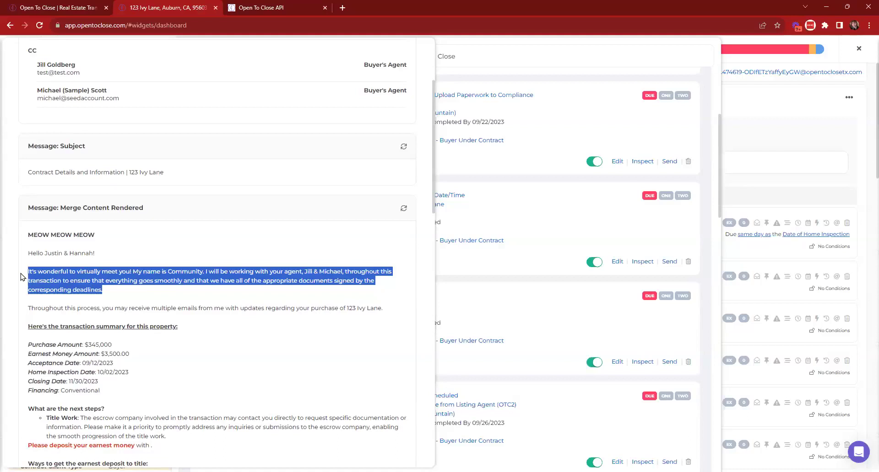
scroll(21, 277, up, 3)
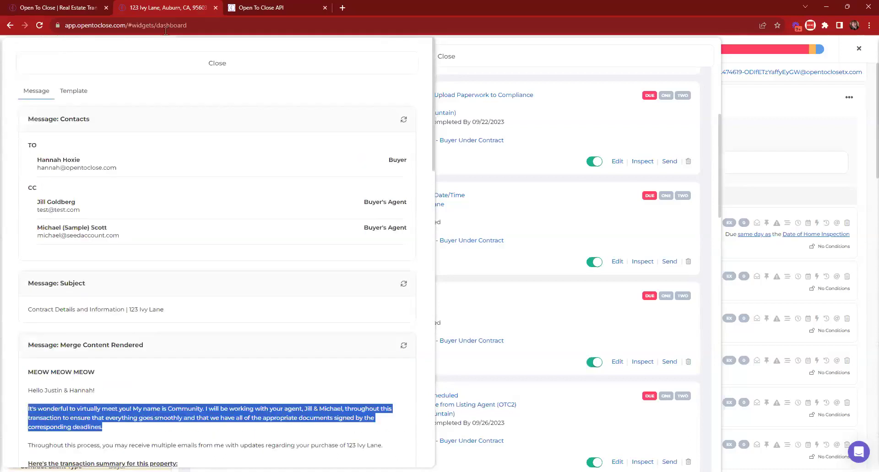
- View the raw template of the inspected email, highlight its five consecutive smart block fields, and close the inspection and the property
click(79, 90)
scroll(136, 314, down, 5)
drag(154, 315, 22, 278)
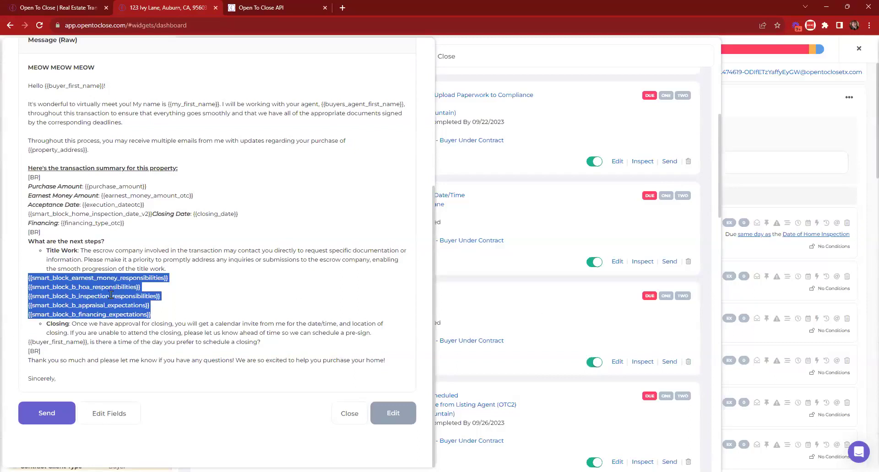
scroll(232, 143, up, 5)
click(192, 63)
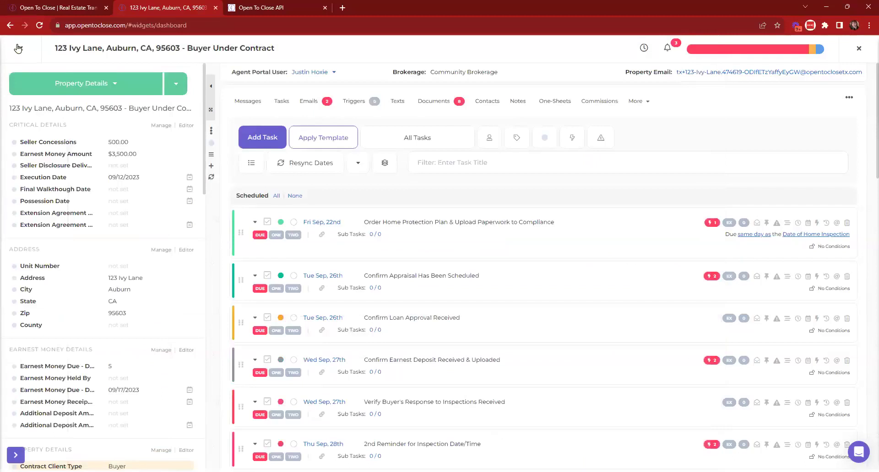
click(18, 49)
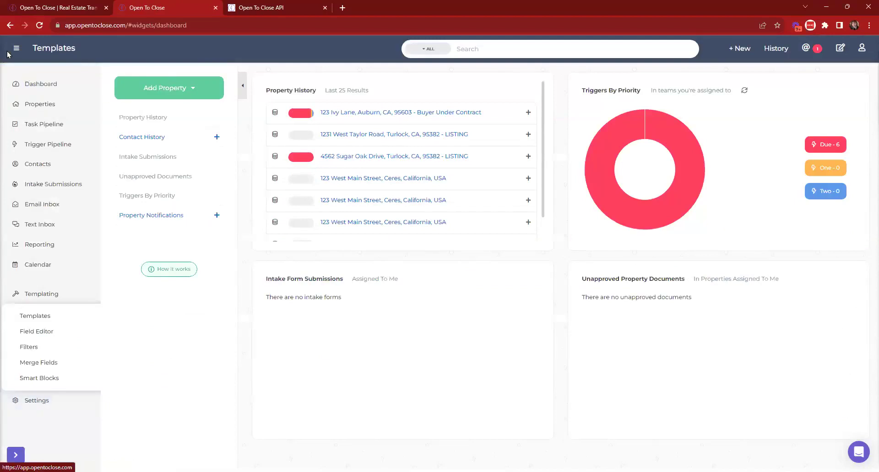
- Open the "(B) Intro Email to Buyer (OTC2)" email template for editing and select its {{smart_block_b_hoa_responsibilities}} field
click(17, 307)
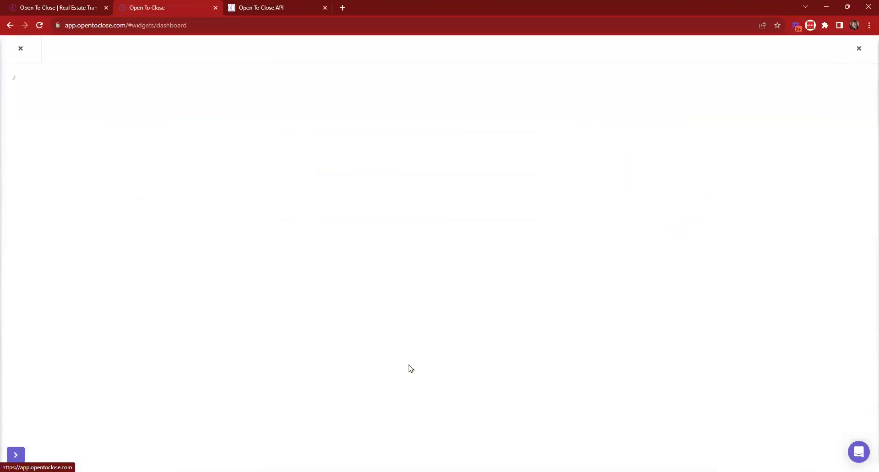
click(302, 366)
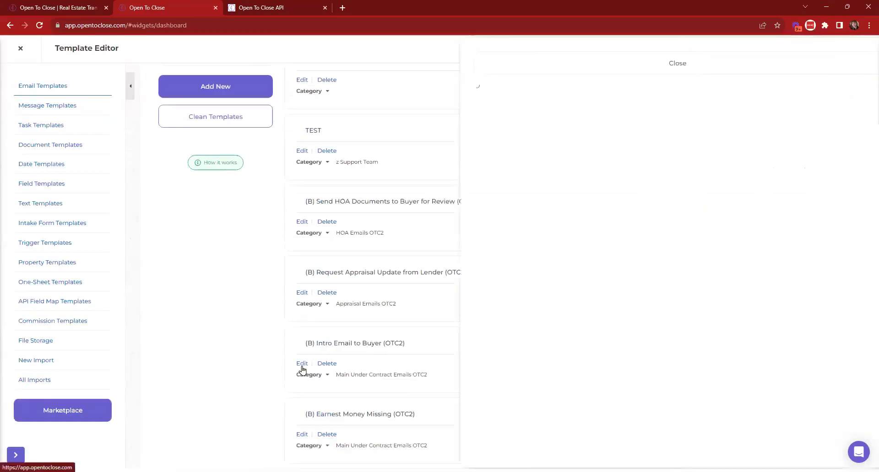
scroll(622, 156, down, 5)
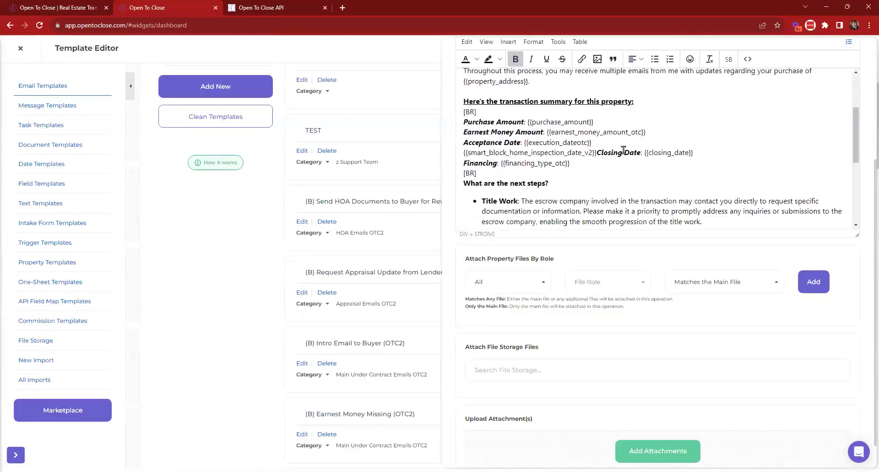
scroll(623, 151, down, 3)
drag(602, 112, 463, 114)
scroll(726, 170, up, 1)
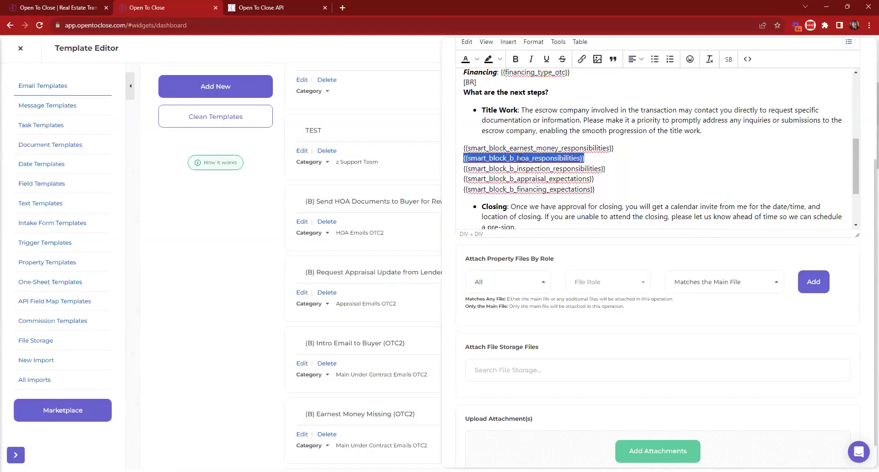
- View the content and conditionals of the selected smart block and copy its name, "B) HOA Responsibilities OTC2"
click(729, 61)
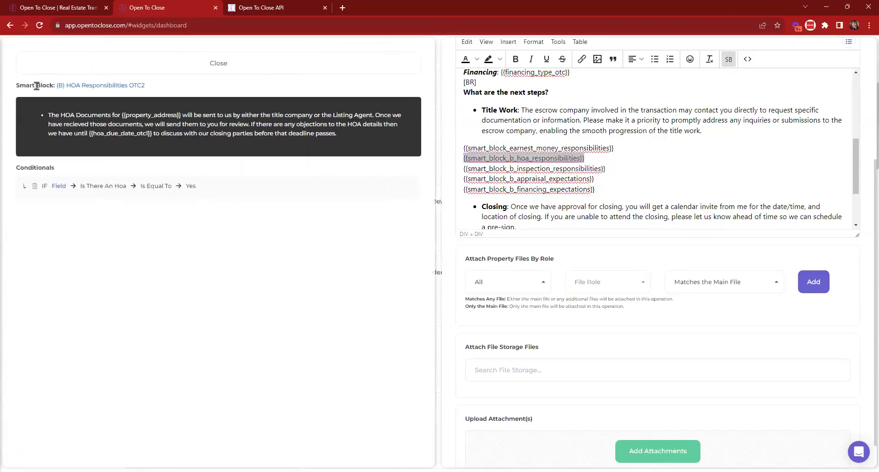
drag(15, 86, 232, 87)
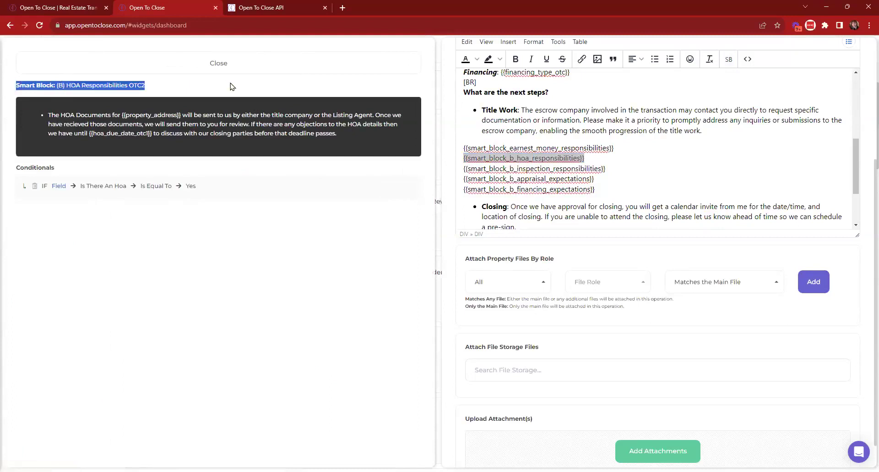
click(231, 87)
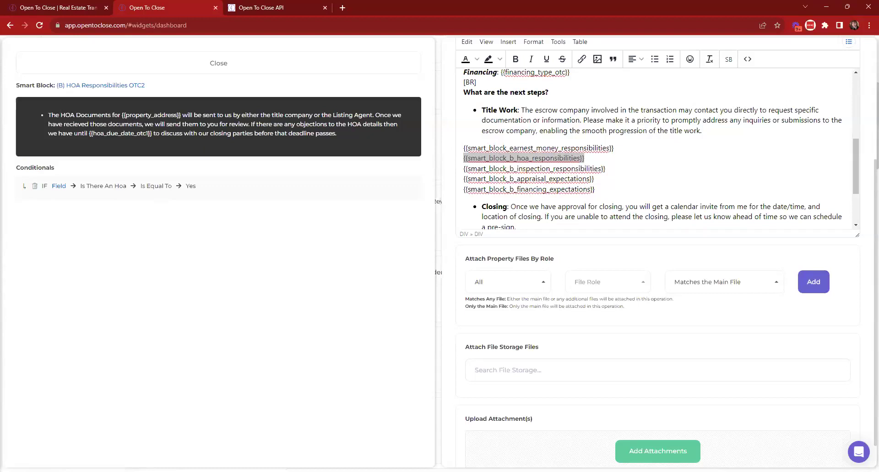
drag(145, 86, 58, 86)
key(ctrl+c)
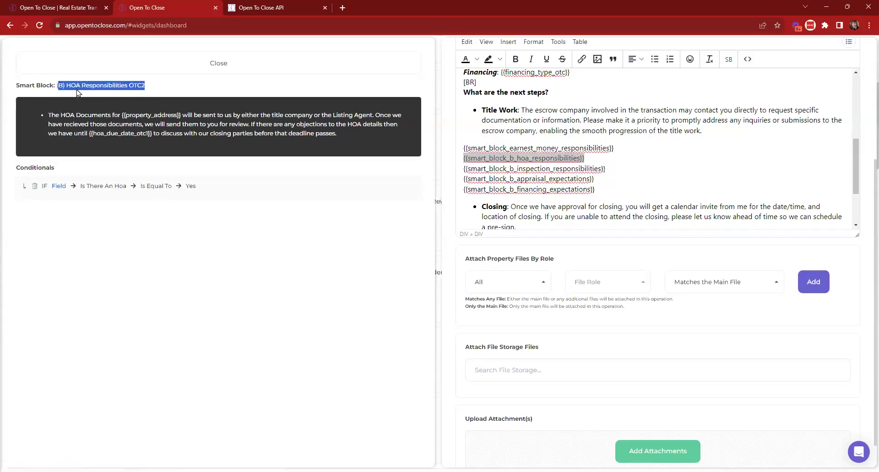
- Close the smart block preview, the email template and the Template Editor, and open the Smart Block List
click(200, 66)
click(564, 61)
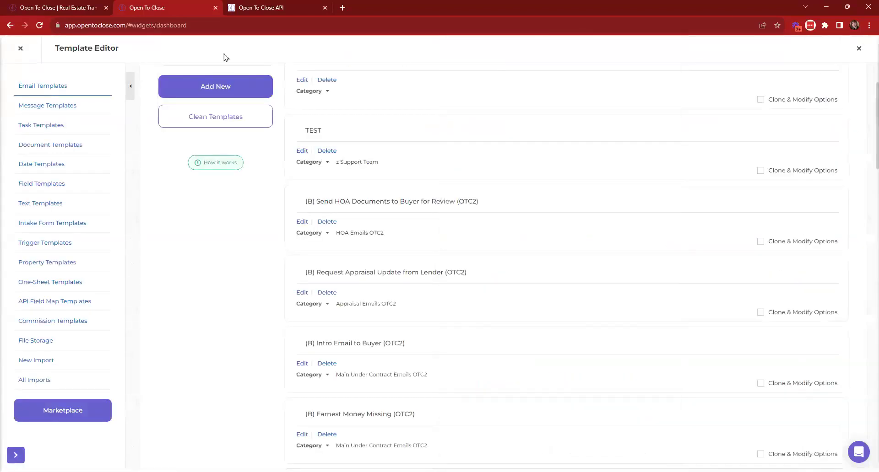
click(20, 48)
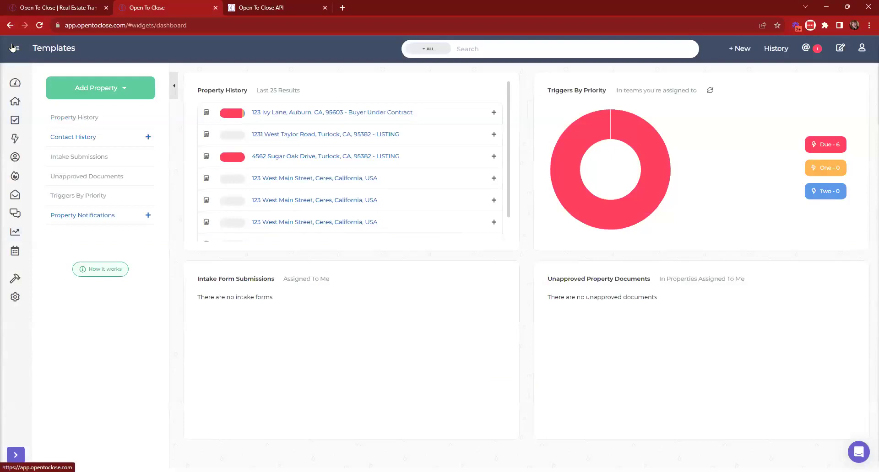
click(15, 280)
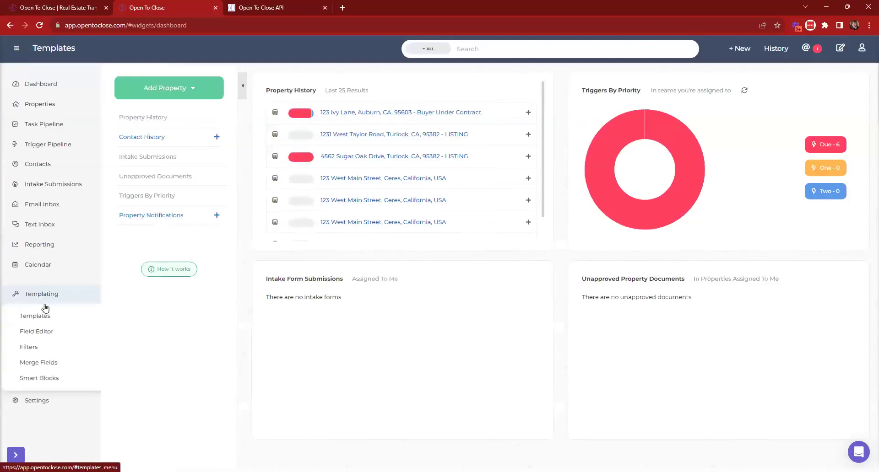
click(46, 378)
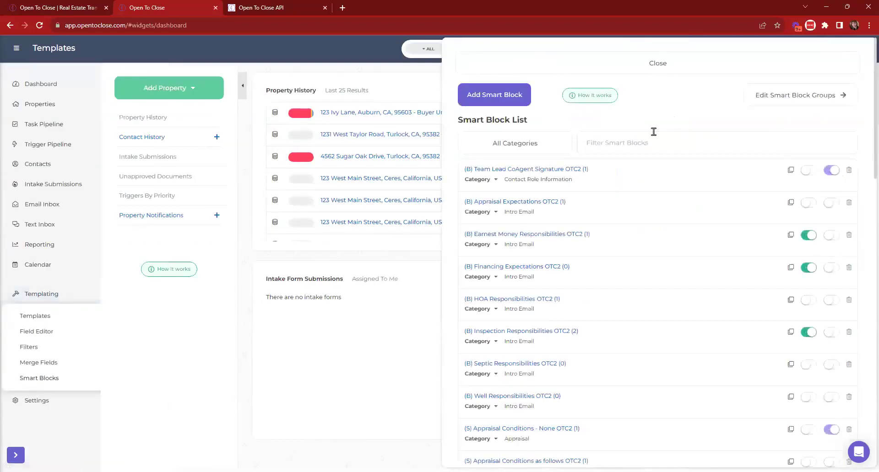
- Filter the smart blocks by "B) HOA Responsibilities OTC2" and open the matching block for editing
scroll(608, 229, down, 15)
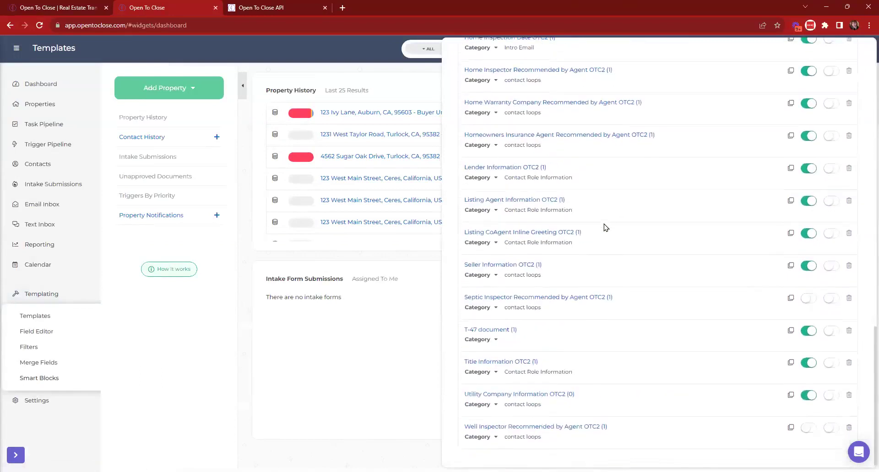
scroll(623, 271, up, 15)
click(649, 137)
key(ctrl+v)
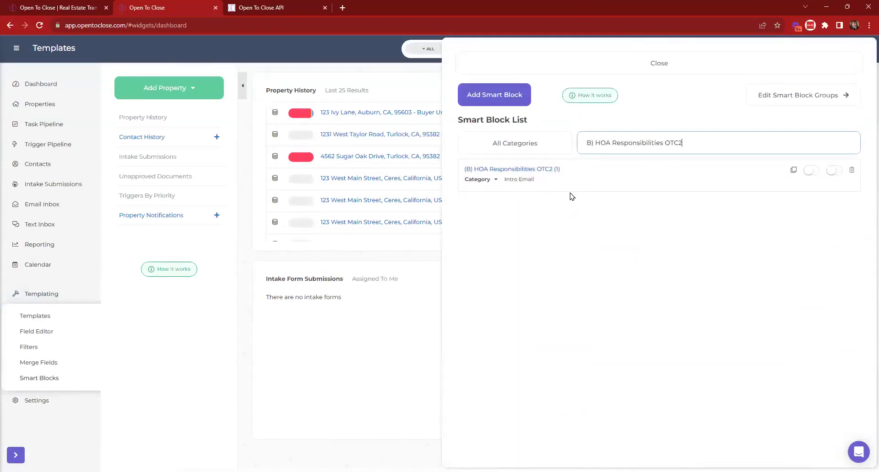
click(546, 170)
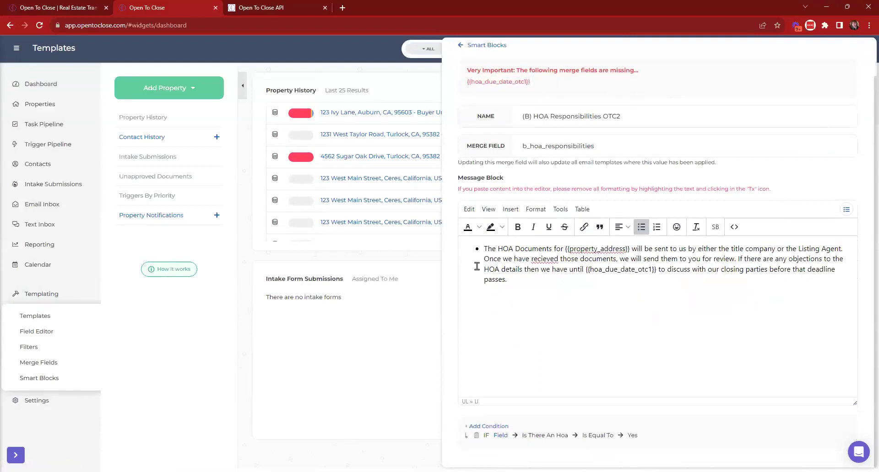
- Correct the misspelled word "recieved" in the HOA Responsibilities message block and close the smart block
right_click(543, 260)
click(554, 265)
click(554, 359)
scroll(582, 106, up, 1)
click(561, 68)
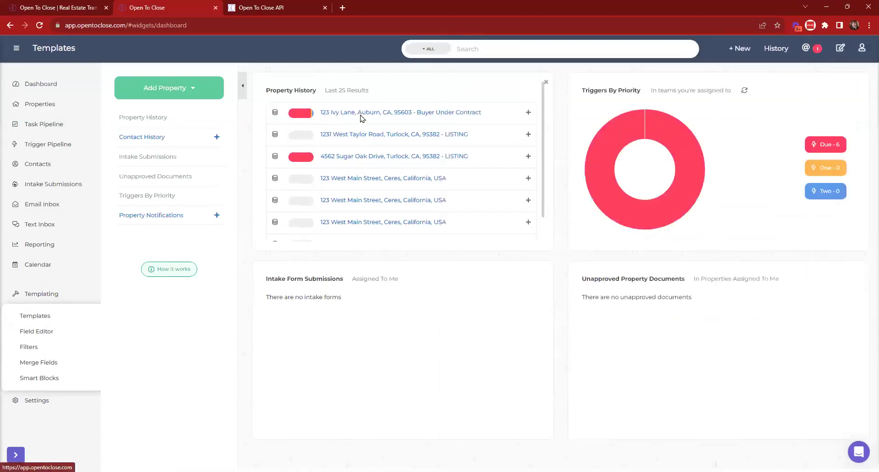
- Open the Buyer Under Contract property's emails and review the drafted "Introduction of Closing Parties" message from its beginning
click(362, 114)
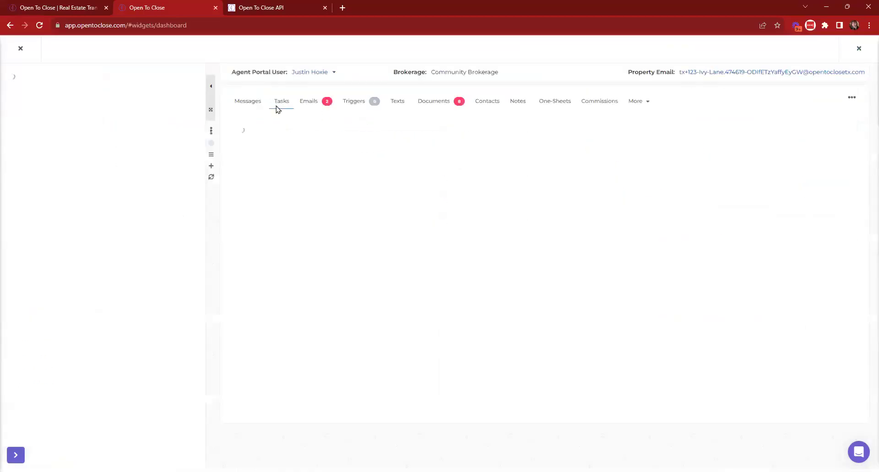
click(314, 103)
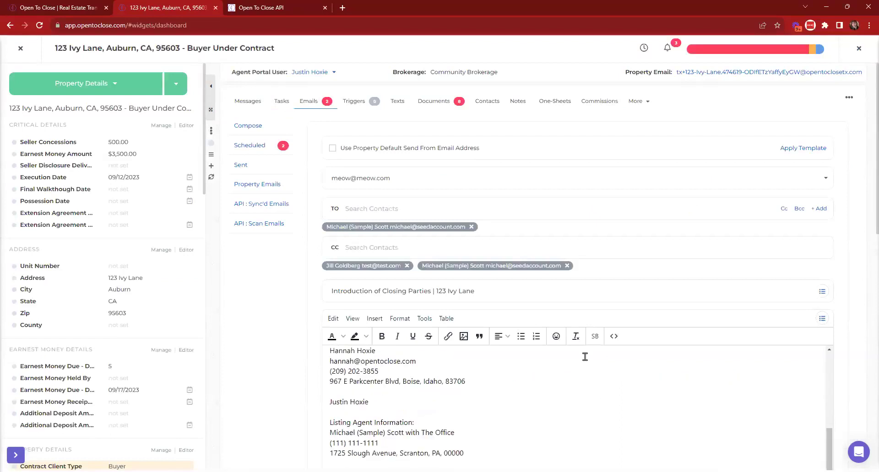
scroll(585, 357, up, 6)
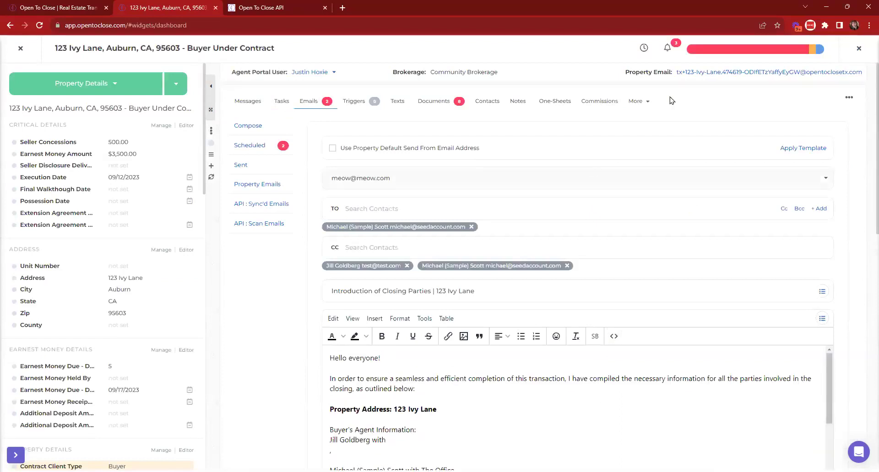
- Inspect the "Introduction of Closing Parties" email in the property's top priority triggers and read through its rendered message
click(724, 50)
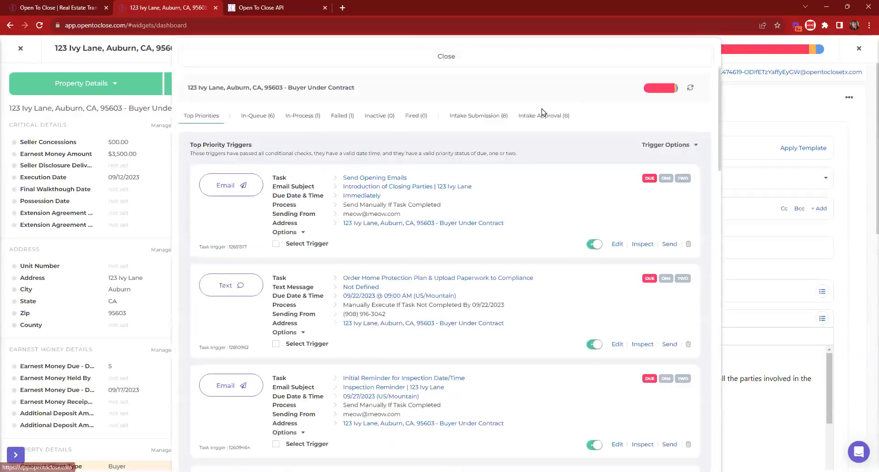
click(639, 245)
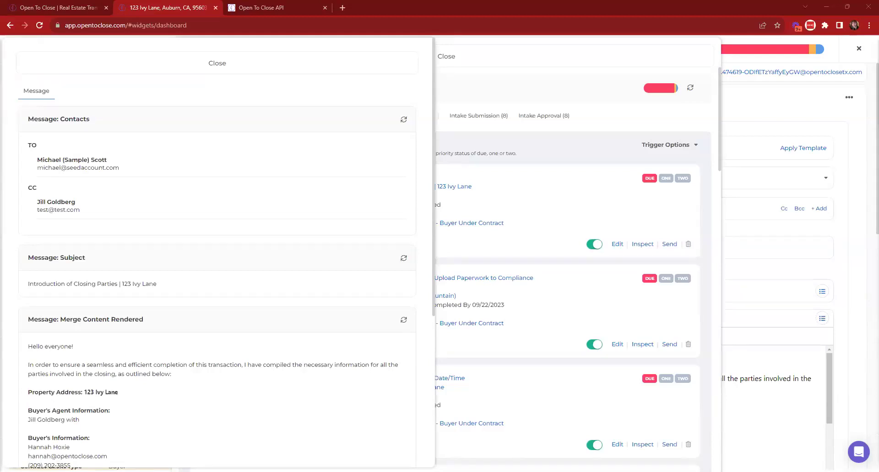
scroll(164, 243, down, 5)
scroll(166, 243, up, 5)
scroll(168, 242, down, 5)
scroll(167, 243, up, 5)
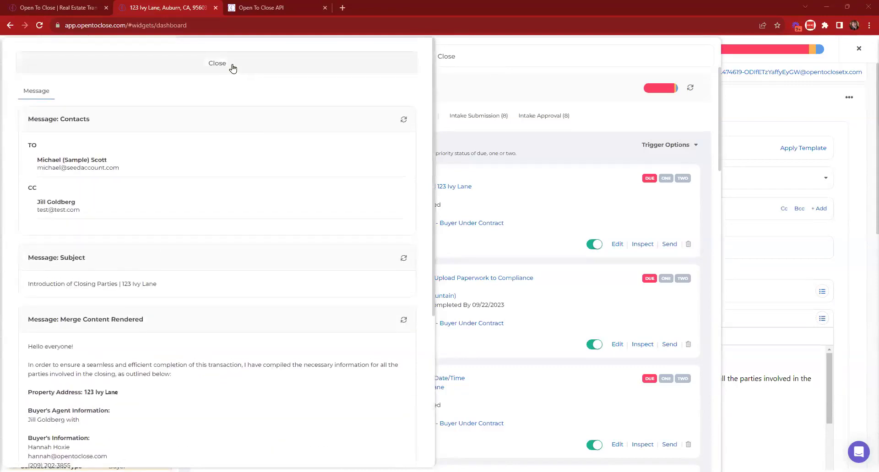
- Close the inspection and the trigger list, and delete the drafted "Introduction of Closing Parties" email from the property
click(429, 56)
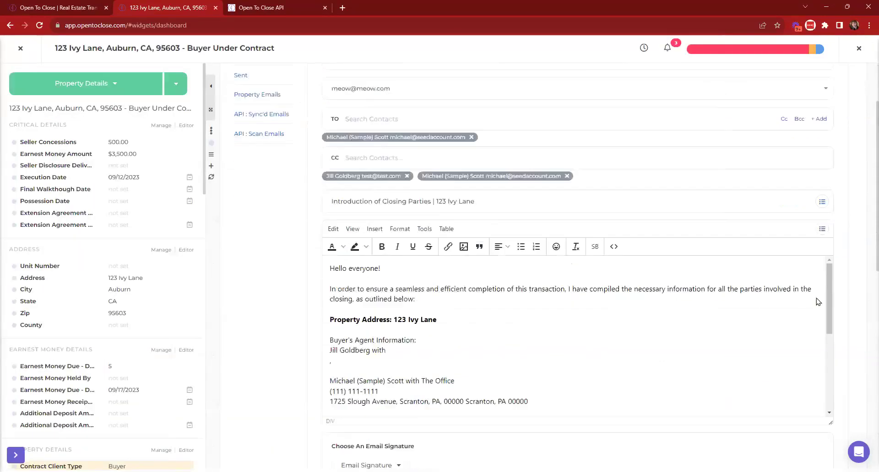
scroll(826, 170, down, 10)
click(821, 322)
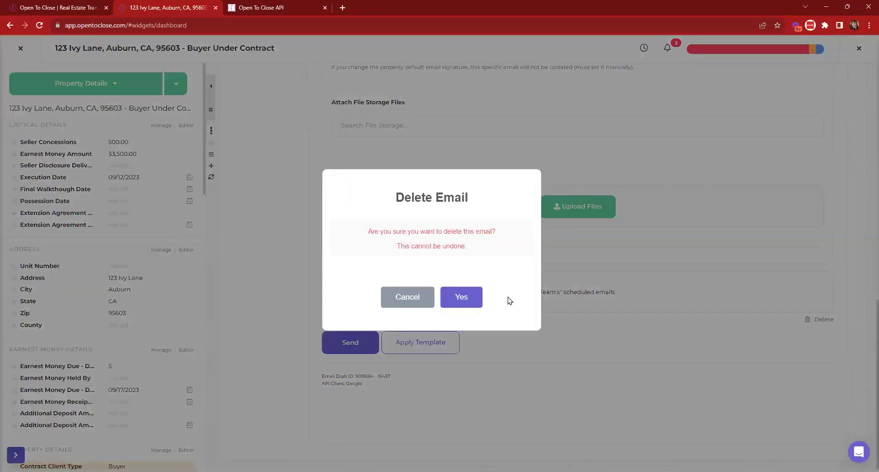
click(464, 298)
click(466, 301)
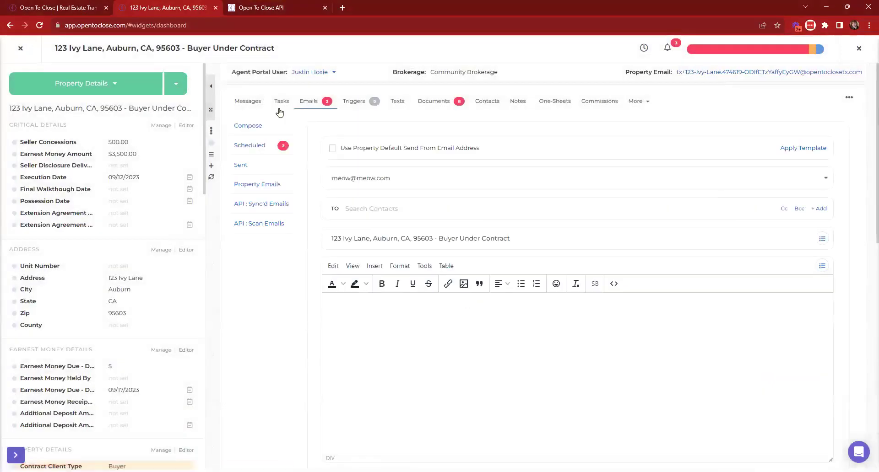
- Close the Buyer Under Contract property and return to the Dashboard
click(19, 49)
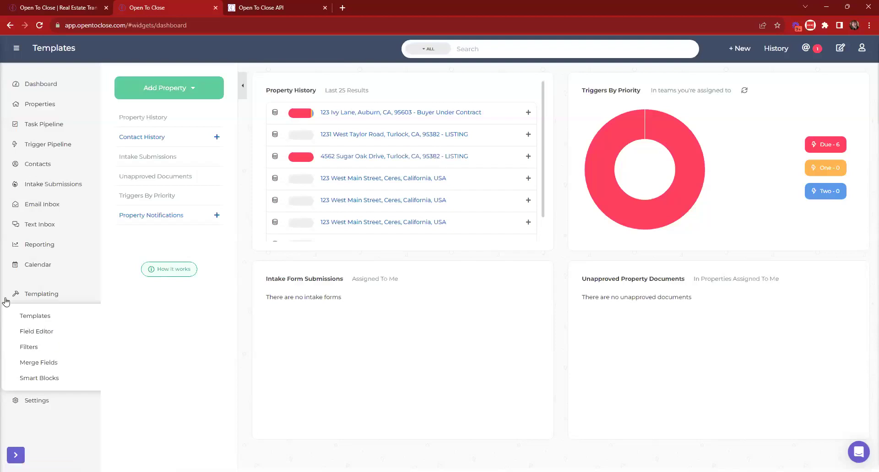
click(44, 293)
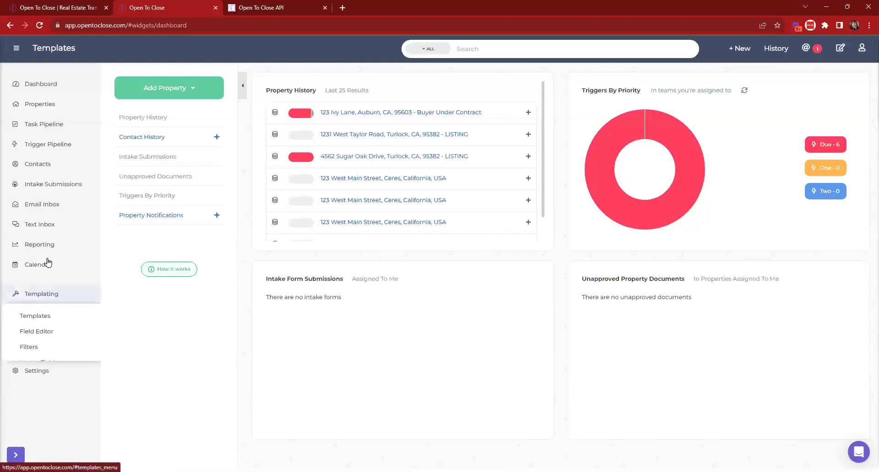
click(44, 82)
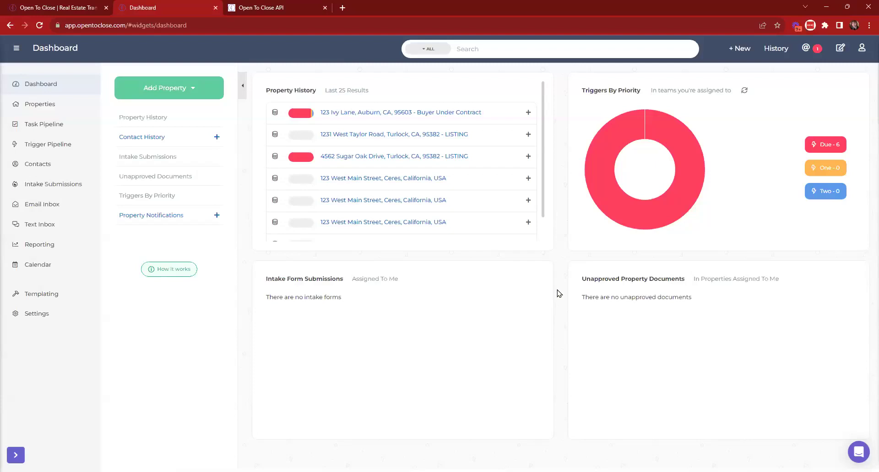
- Open the Idea Lab from the account options, view it, and close it
click(861, 47)
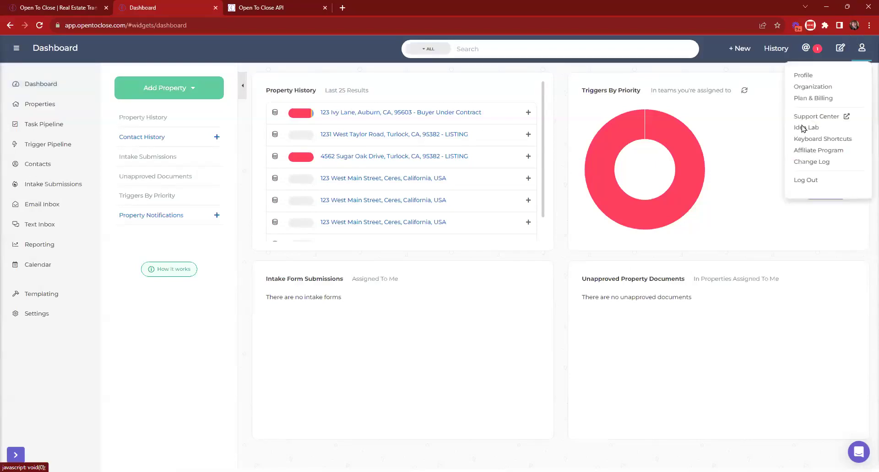
click(803, 128)
click(18, 47)
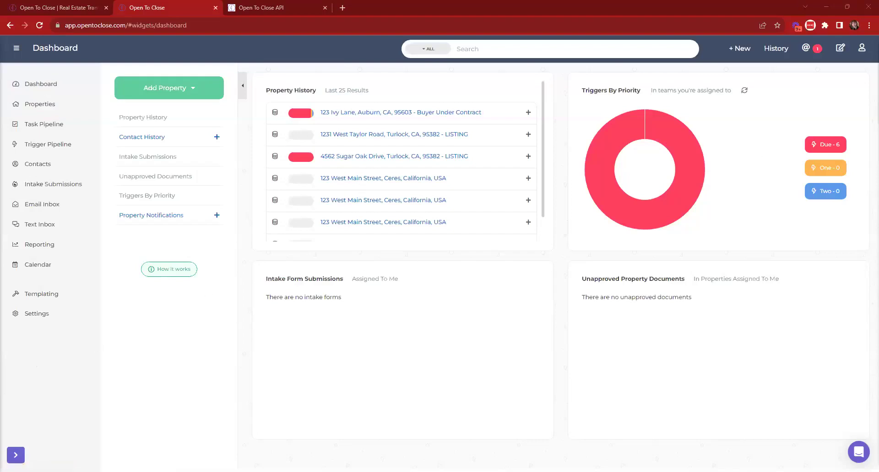
- View the Transaction Details fields in the Field Editor and close the editor
click(41, 321)
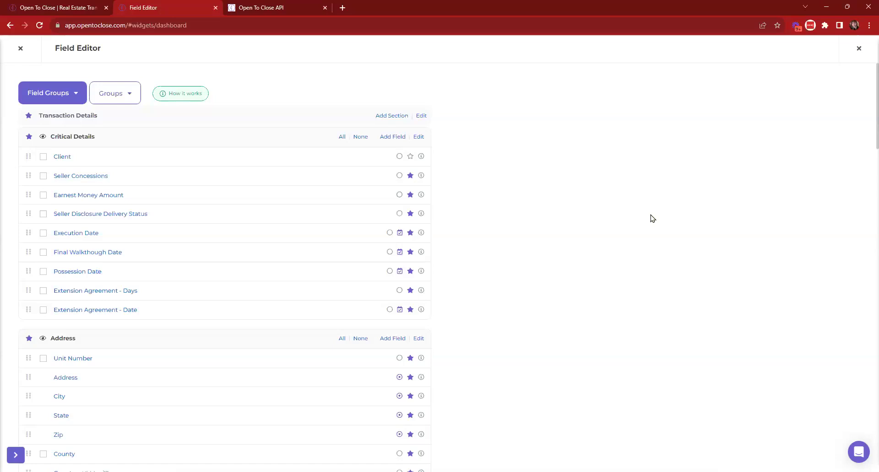
click(20, 48)
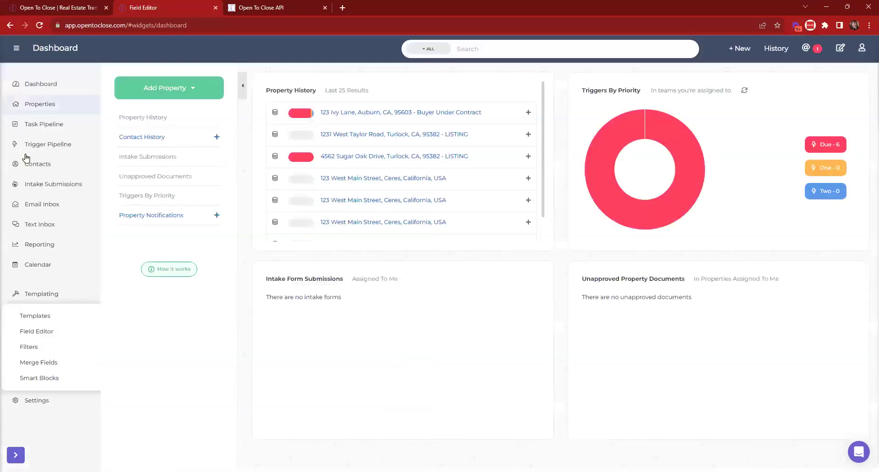
- Open an intake form template from Templates and review its Transaction Details fields
click(32, 317)
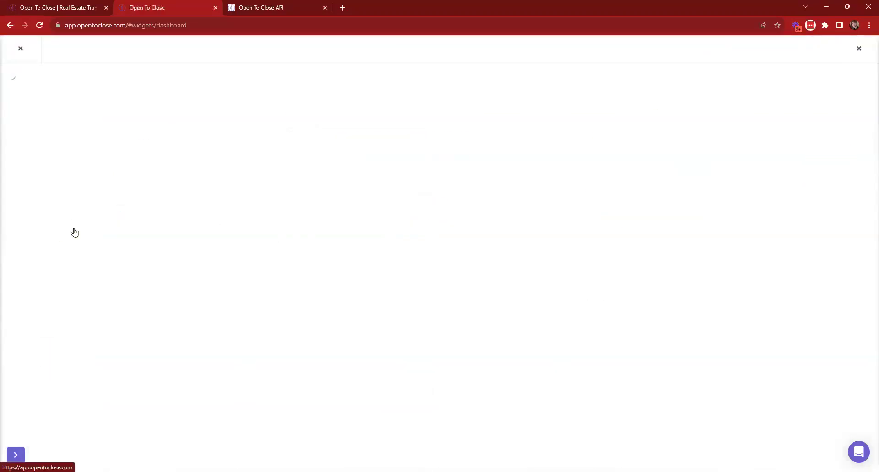
click(301, 242)
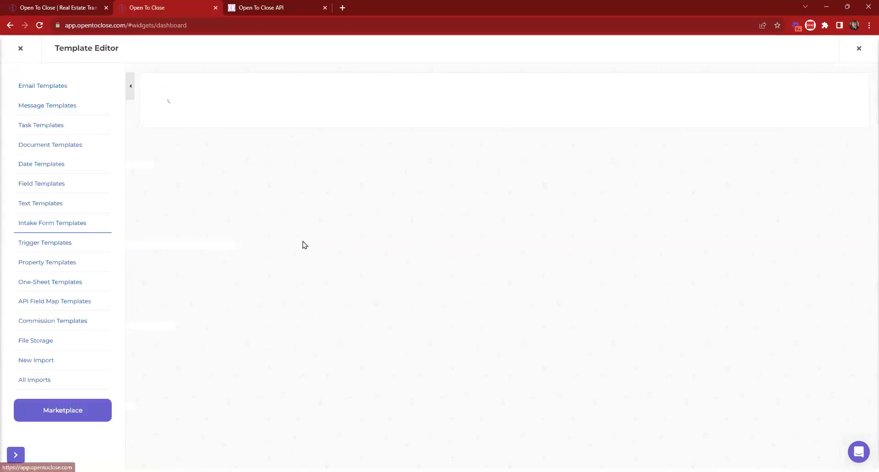
scroll(814, 367, down, 15)
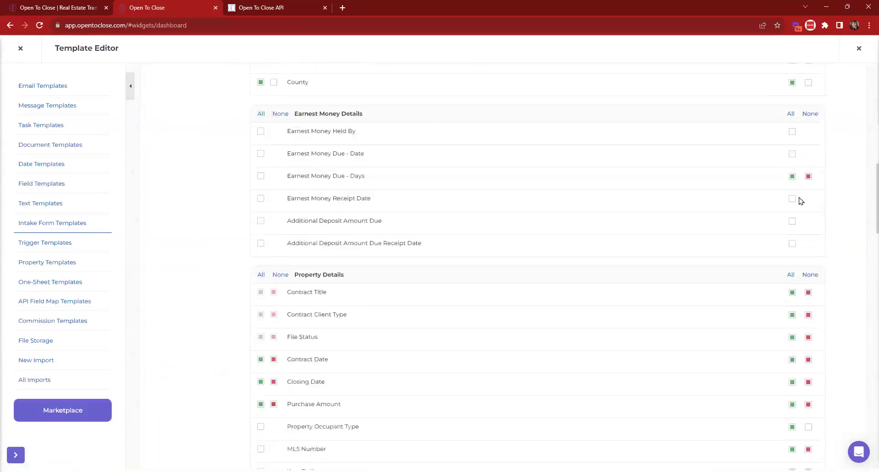
scroll(799, 215, up, 10)
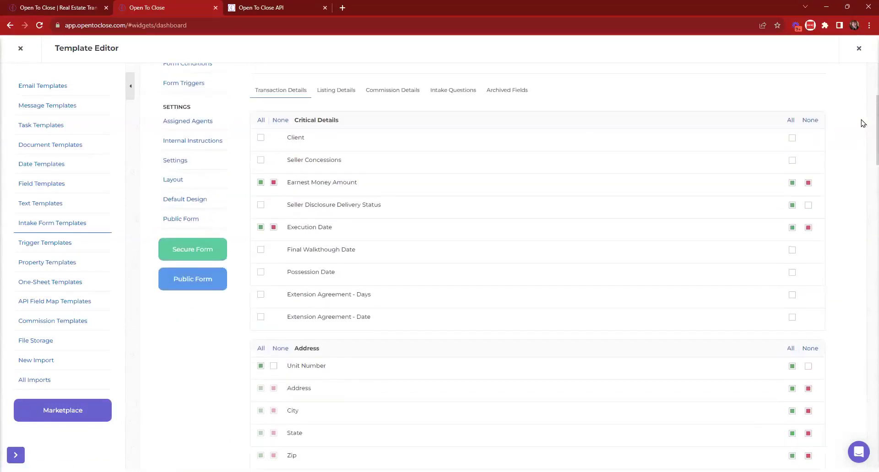
- Switch both checkboxes in the second pair of columns for the Client field under Critical Details, and close the Template Editor
click(792, 138)
click(808, 138)
click(20, 49)
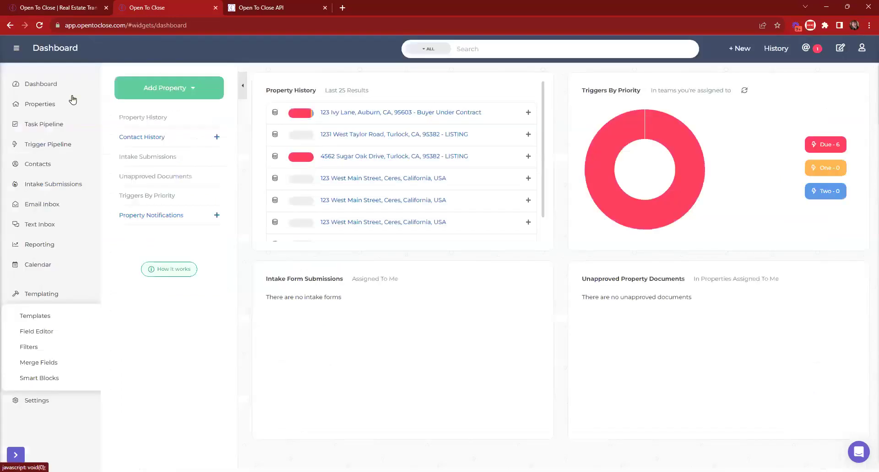
- Open the contacts of the Buyer Under Contract property, and view and close its date timeline
click(404, 114)
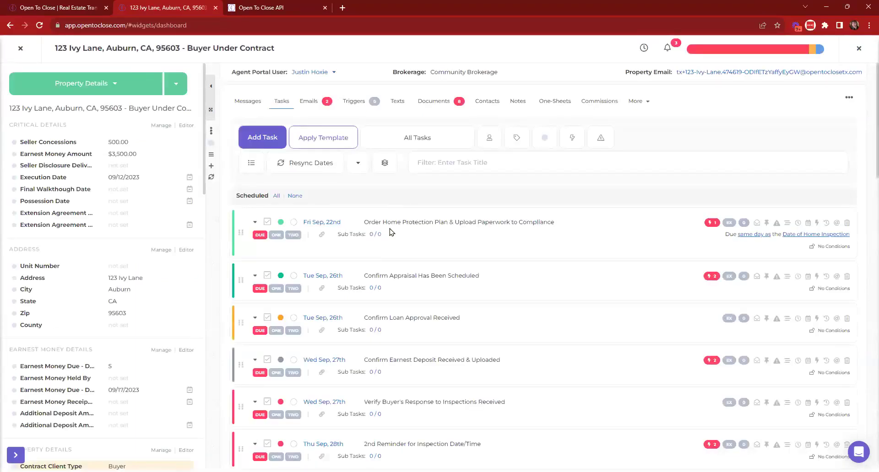
click(485, 107)
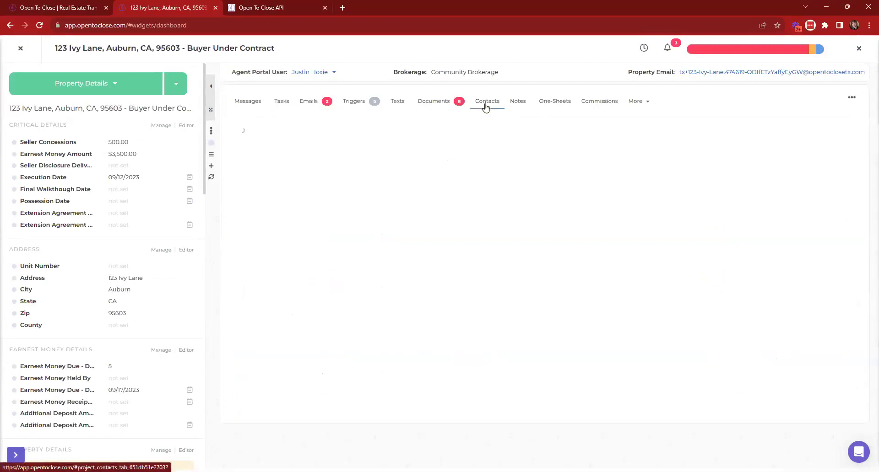
scroll(320, 238, down, 2)
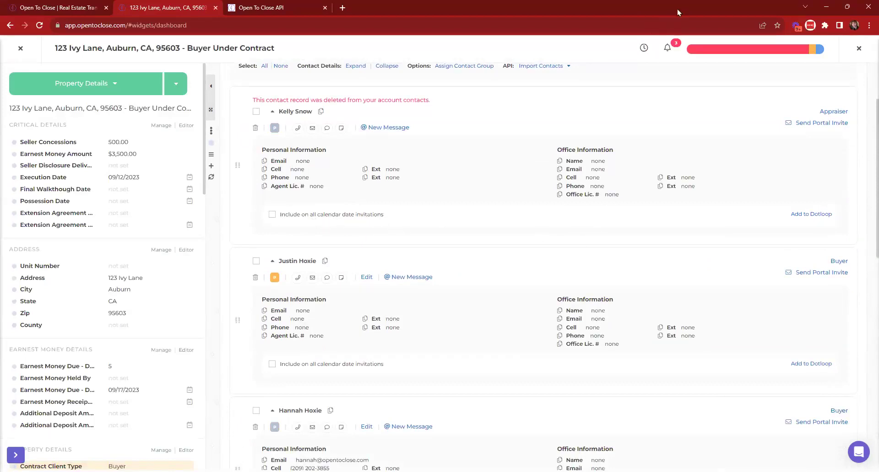
click(645, 48)
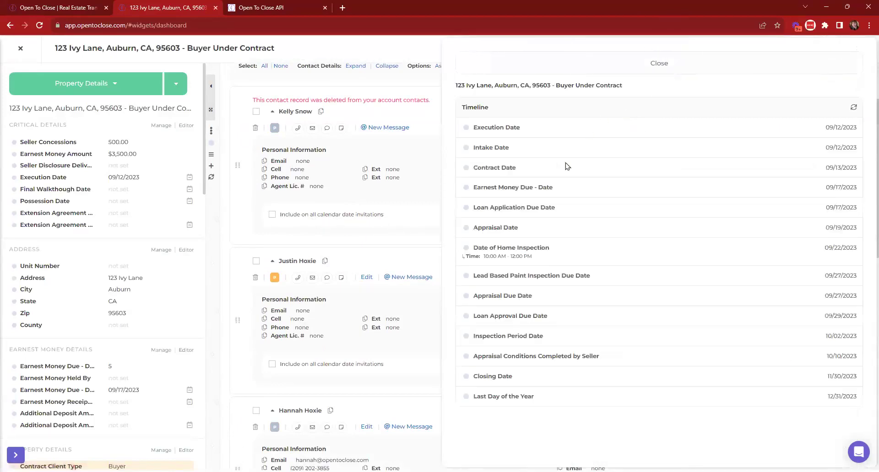
click(594, 63)
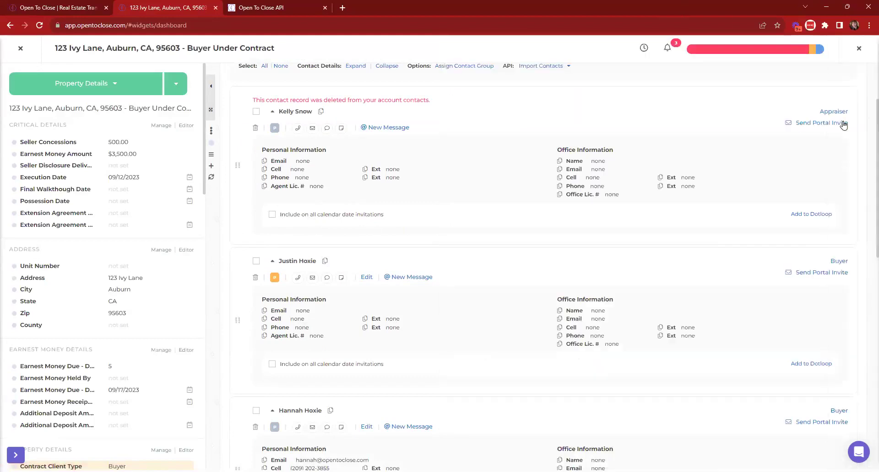
- Include the appraiser and both buyer contacts on all calendar date invitations
click(271, 214)
scroll(308, 249, down, 3)
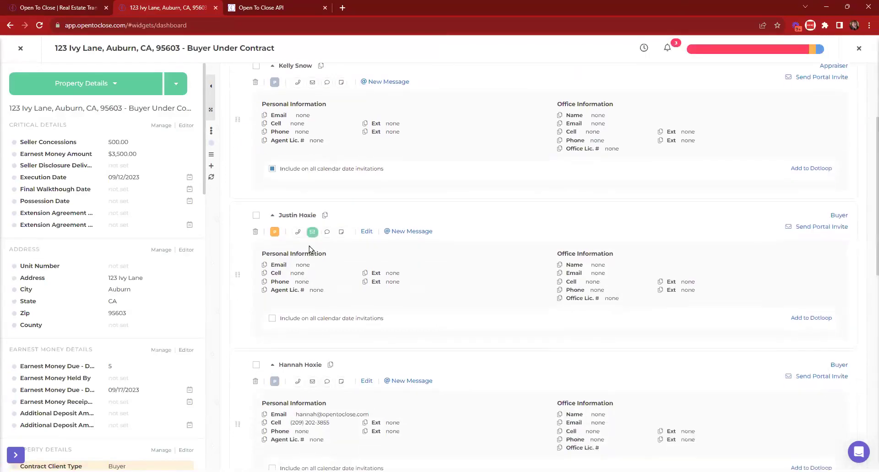
click(272, 227)
scroll(294, 257, down, 1)
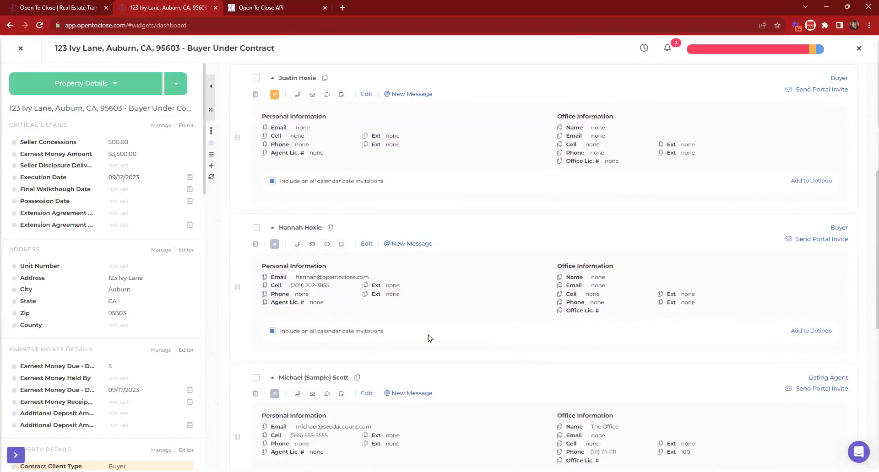
scroll(387, 134, up, 4)
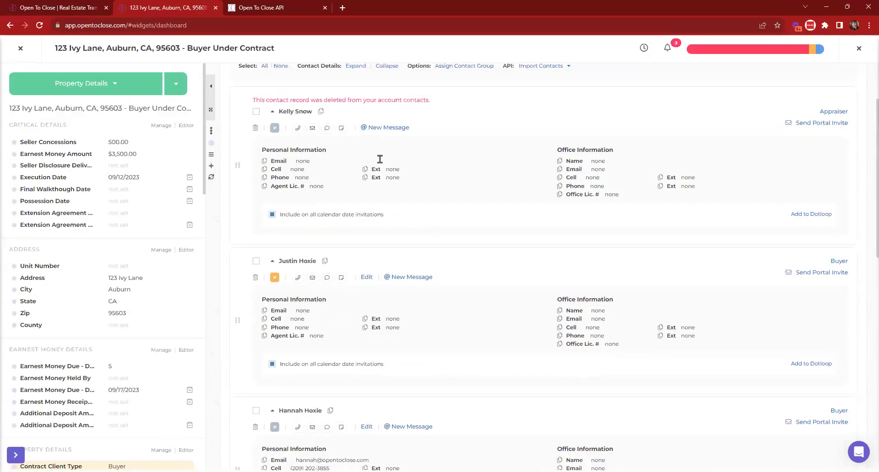
scroll(380, 159, up, 2)
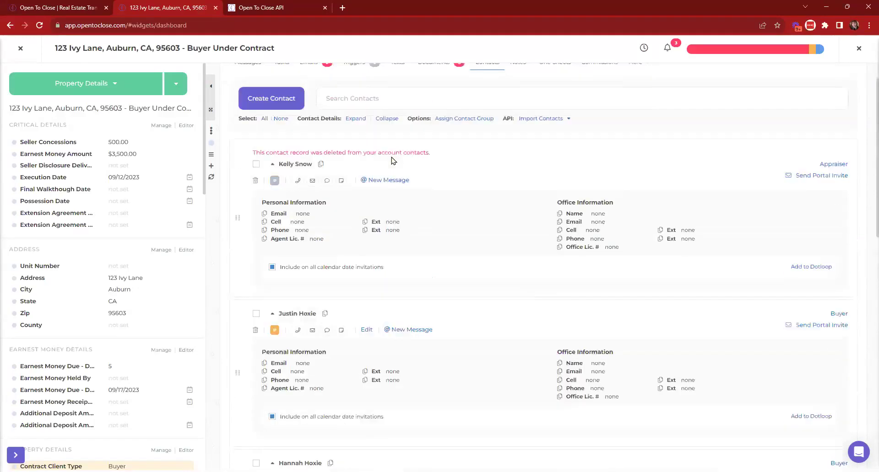
- Open the property's Defaults & Settings and locate the Property Date Sync section
click(178, 87)
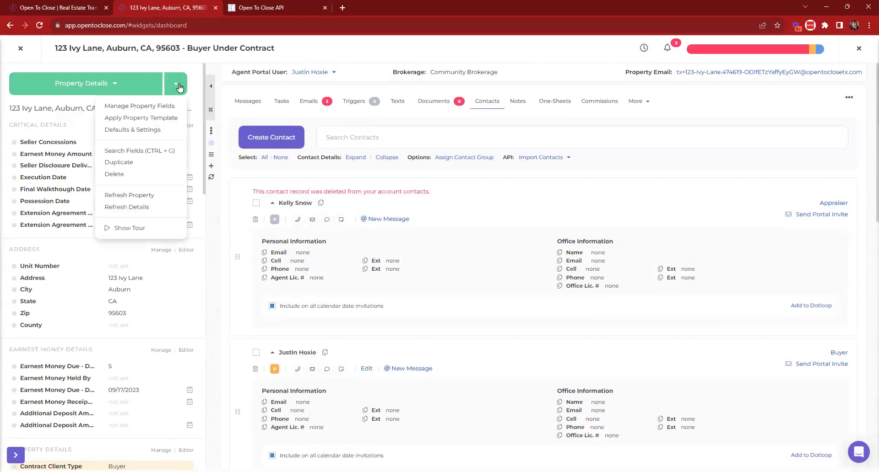
click(142, 131)
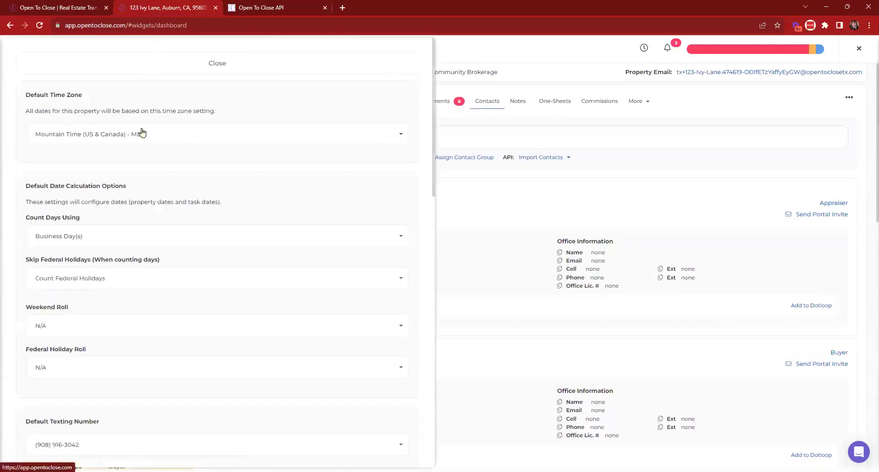
scroll(197, 173, down, 10)
scroll(199, 173, down, 4)
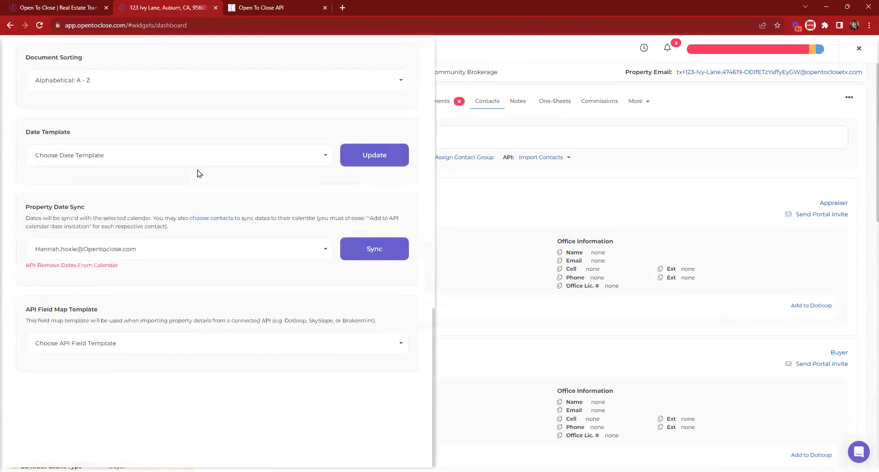
drag(9, 207, 97, 211)
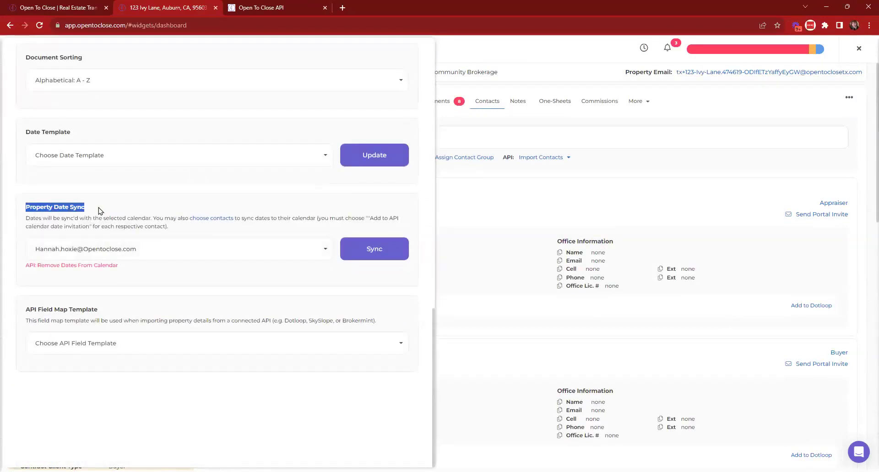
- View the calendars available for Property Date Sync, and open and cancel the date sync confirmation
click(129, 250)
scroll(99, 369, down, 3)
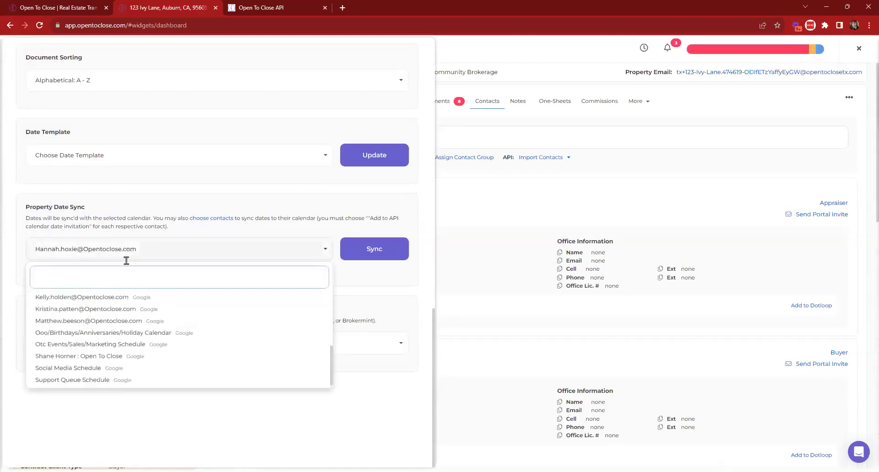
click(201, 254)
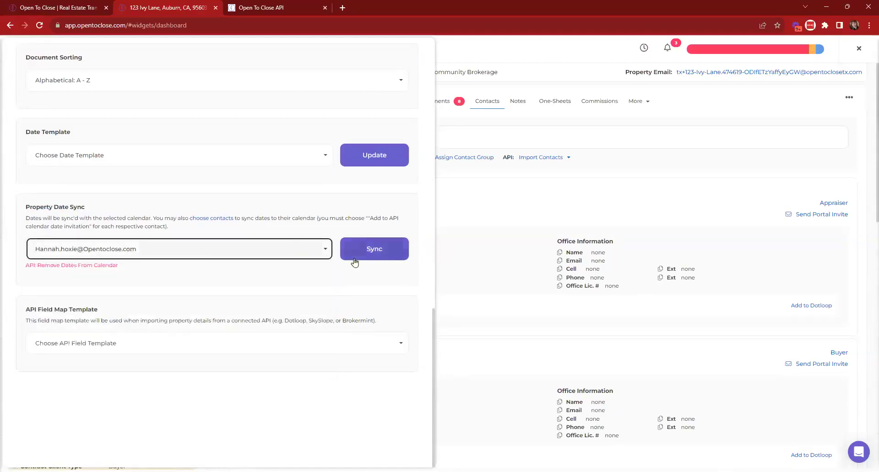
click(402, 249)
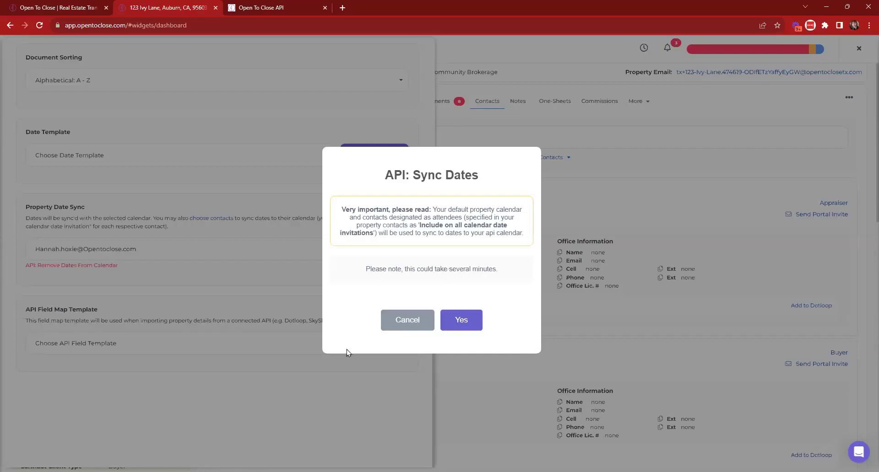
click(401, 320)
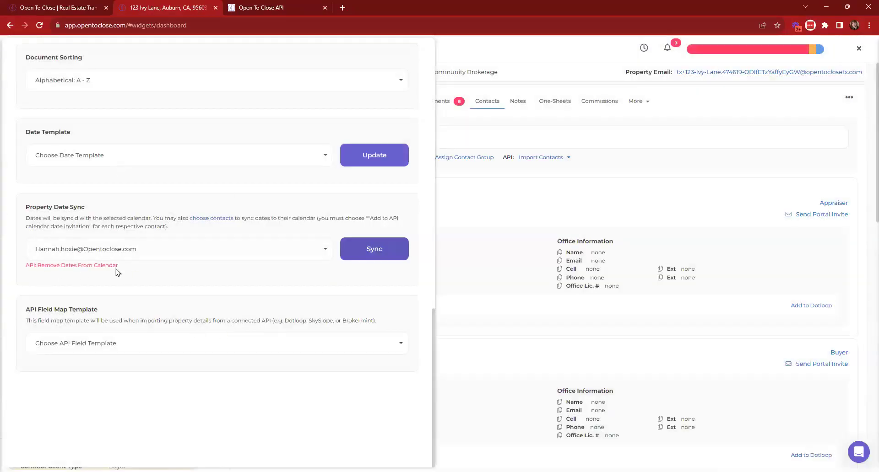
- Remove the property's dates from the synced calendar, leave the selected calendar as is, and close the settings
click(59, 270)
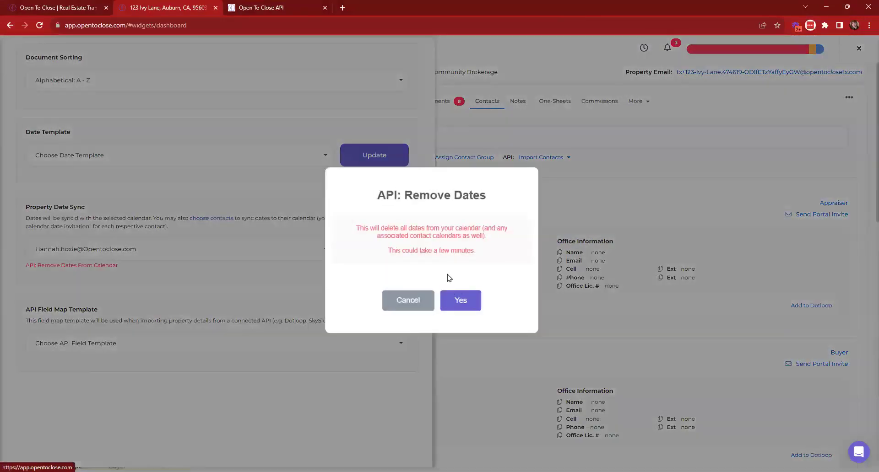
click(460, 301)
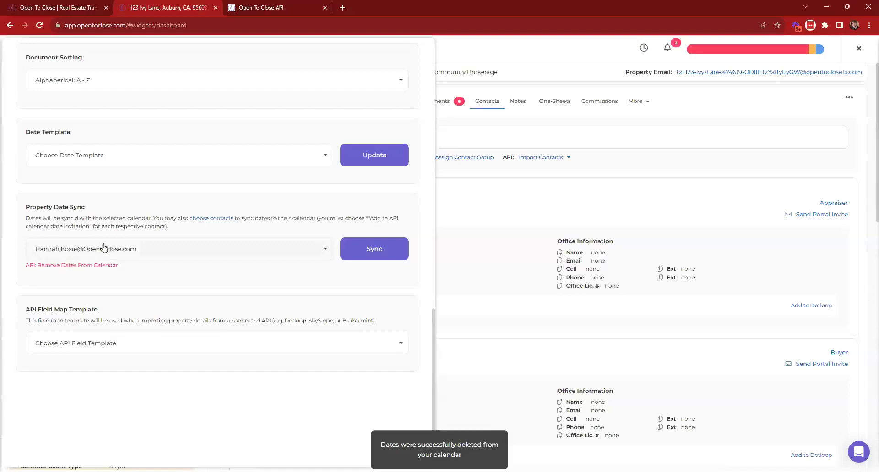
click(209, 250)
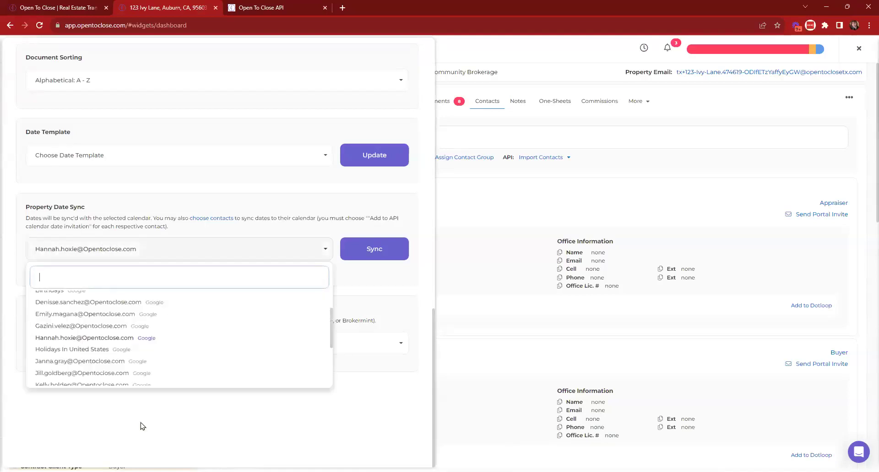
click(217, 247)
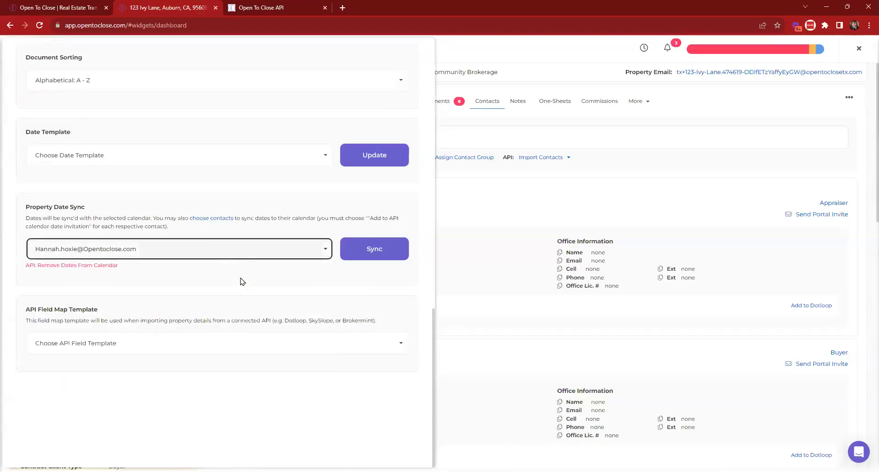
scroll(242, 282, up, 10)
click(241, 63)
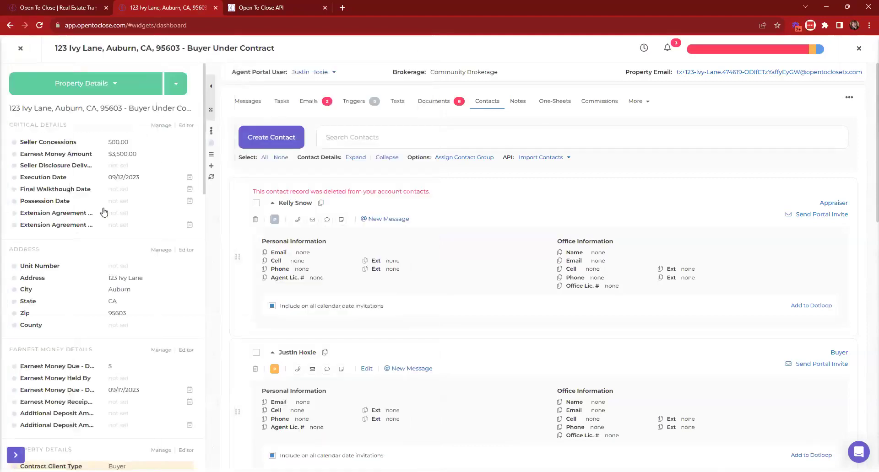
- View the API calendar and available contacts for the Execution Date, and close the date editor without updating
click(191, 178)
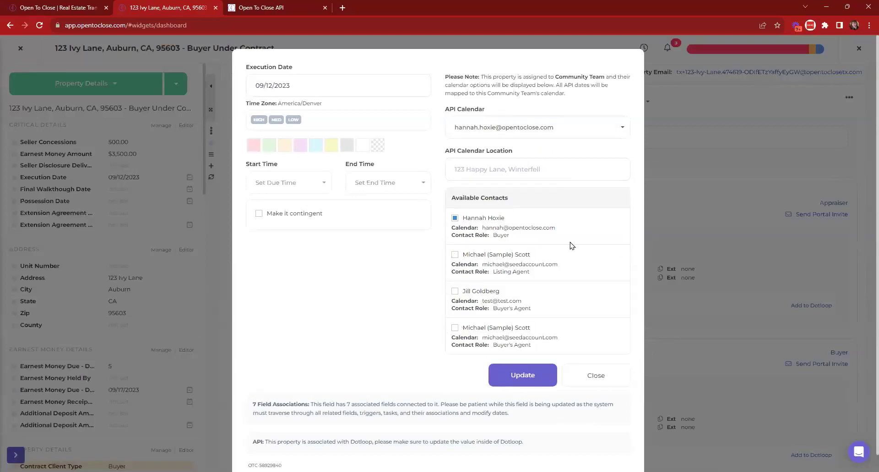
click(596, 376)
- Take the appraiser and both buyer contacts off all calendar date invitations, and collapse the contact details
click(272, 306)
scroll(277, 338, down, 2)
click(272, 365)
scroll(279, 343, down, 3)
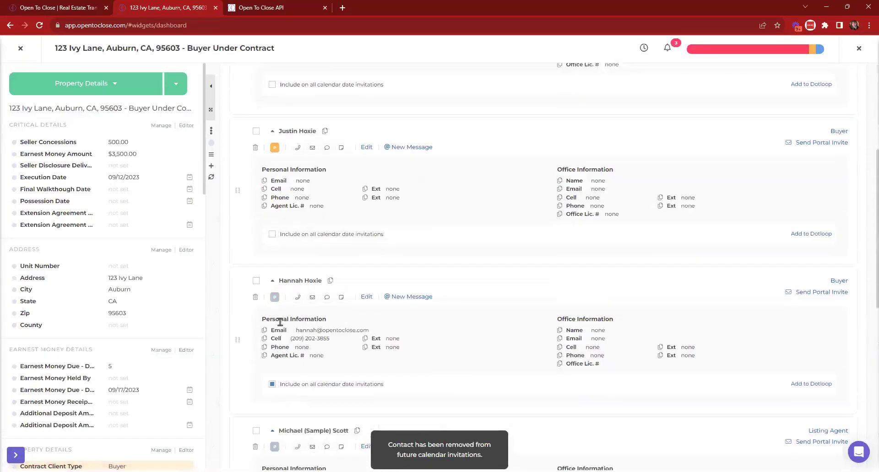
click(271, 378)
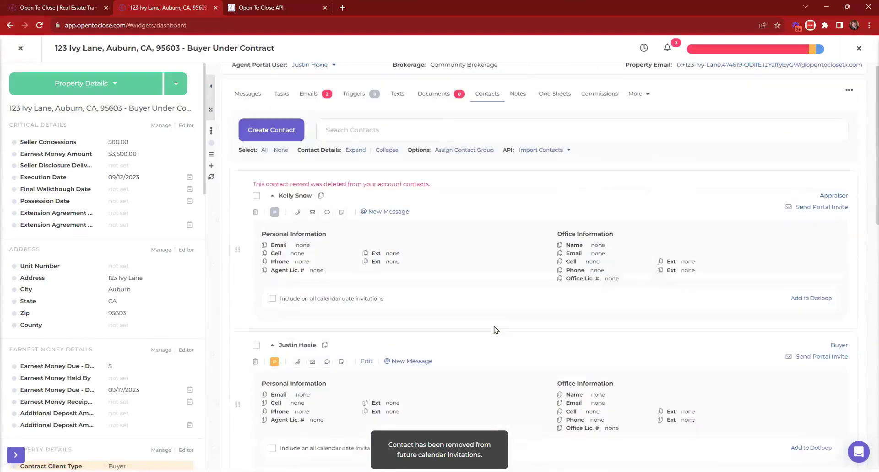
click(388, 157)
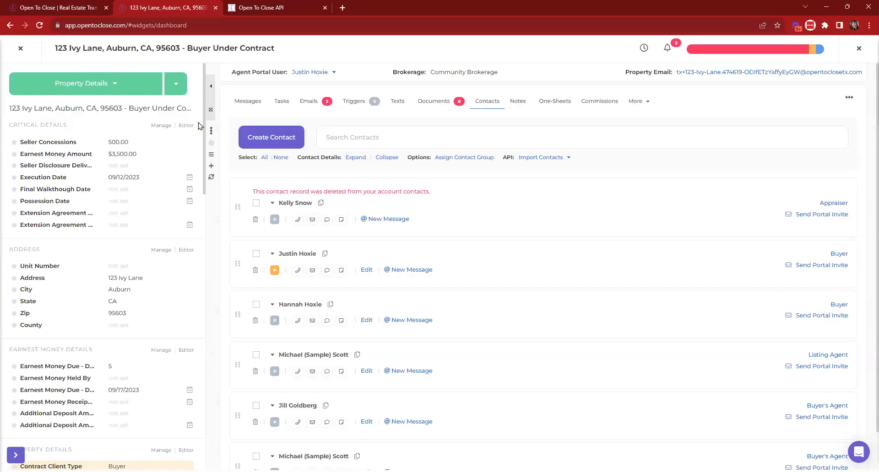
- Reopen the property's Defaults & Settings and reselect the current Google calendar for Property Date Sync
click(178, 88)
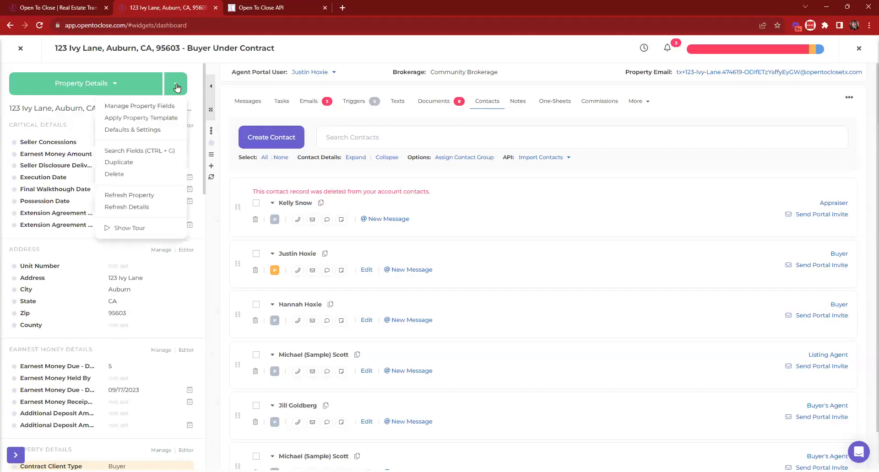
click(131, 130)
scroll(133, 183, down, 15)
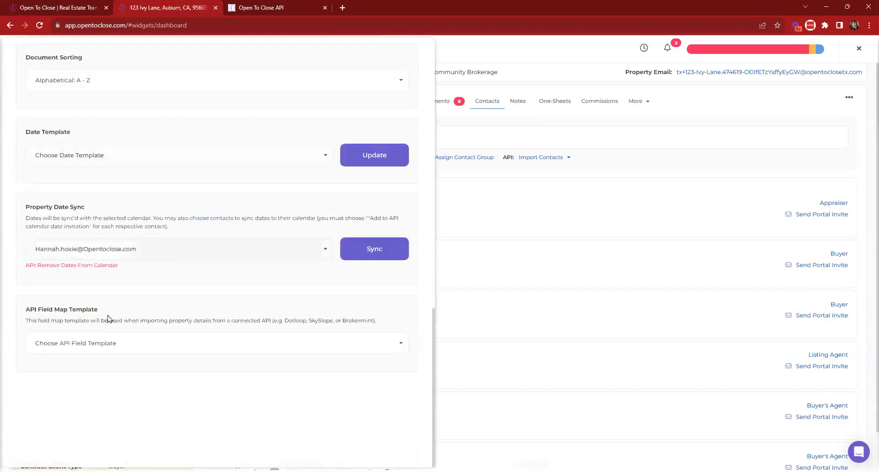
click(54, 251)
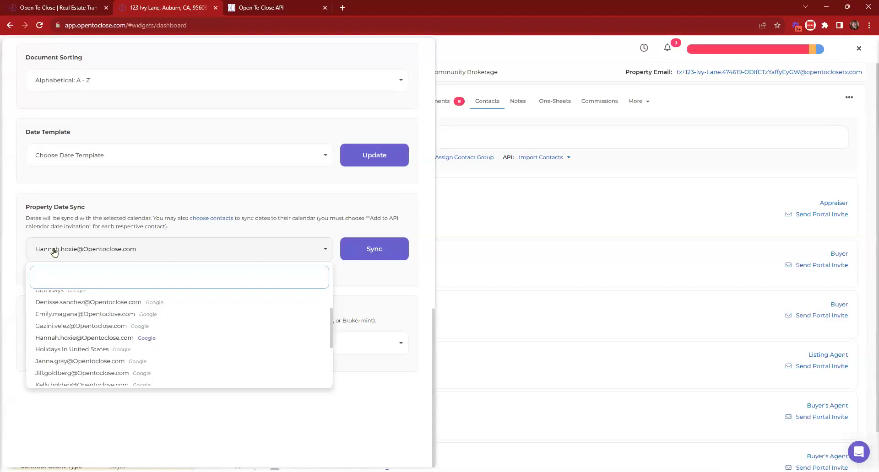
click(65, 339)
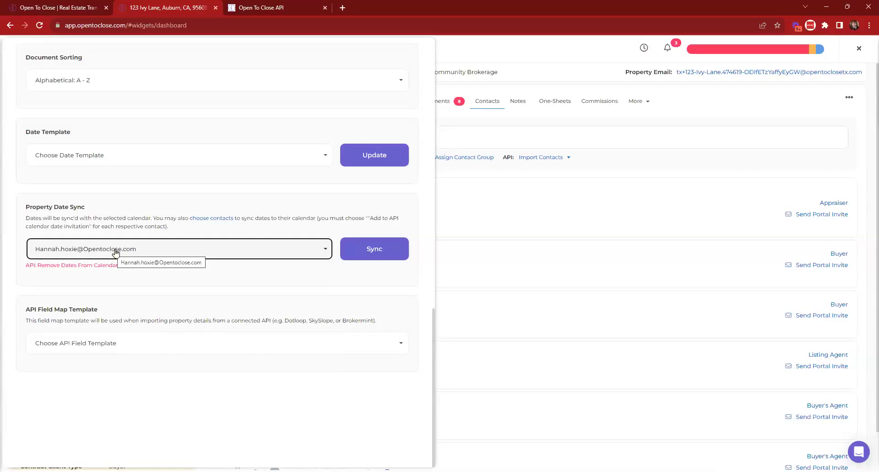
- Close the property and its settings, view the app integrations under Apps & API's, and return to the dashboard
scroll(259, 67, up, 10)
click(3, 68)
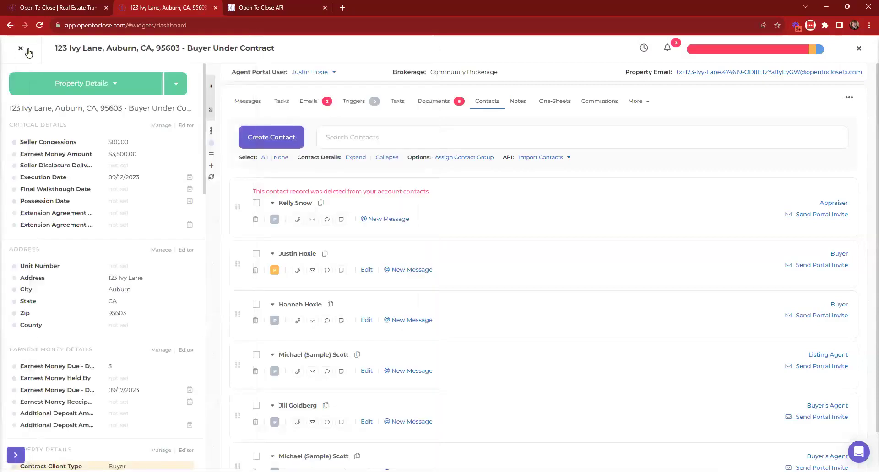
key(Escape)
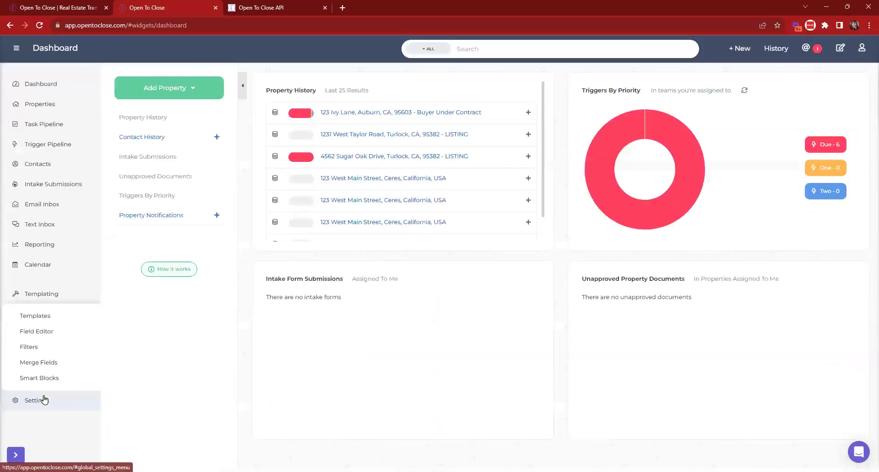
click(43, 400)
click(38, 339)
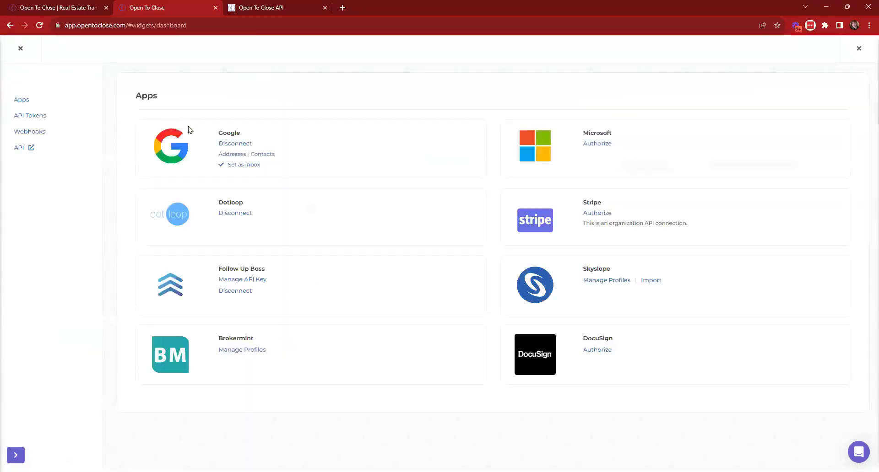
click(20, 48)
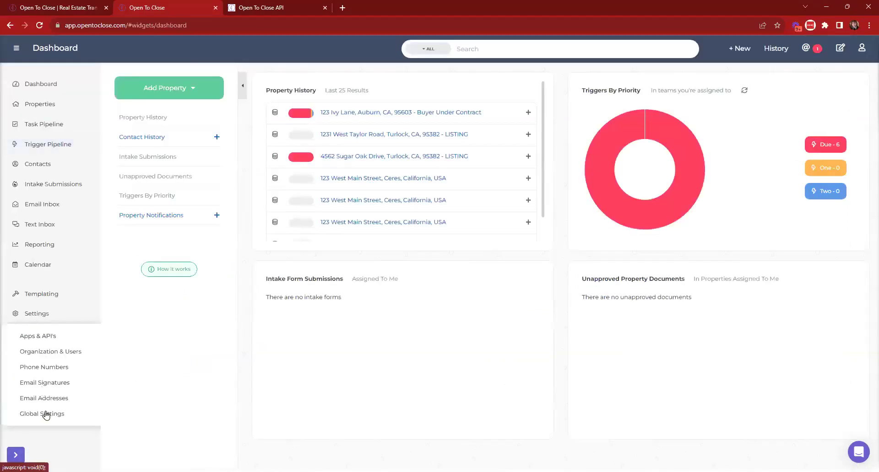
- Open the calendar's Manage Calendars settings, review the Google Calendars list including the current account's calendar, and close the settings
click(31, 271)
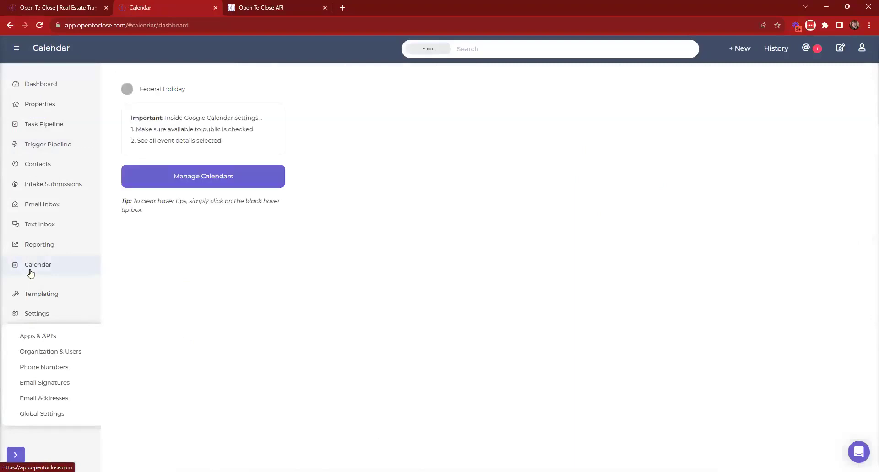
click(199, 178)
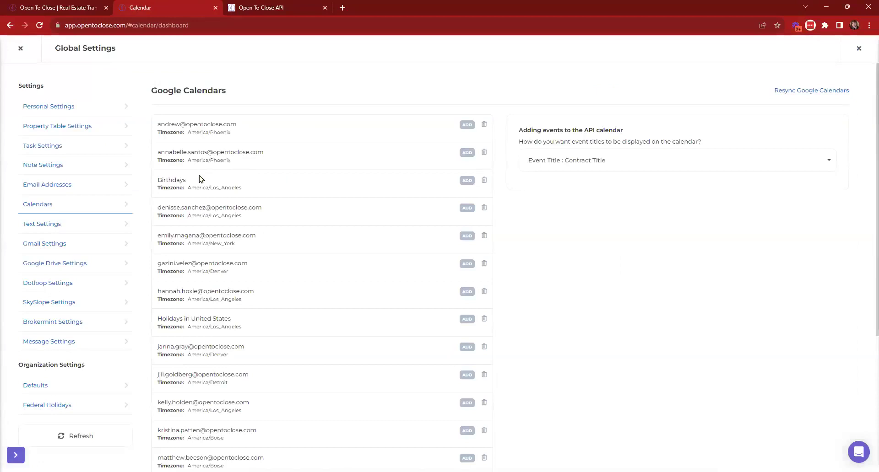
scroll(265, 266, down, 5)
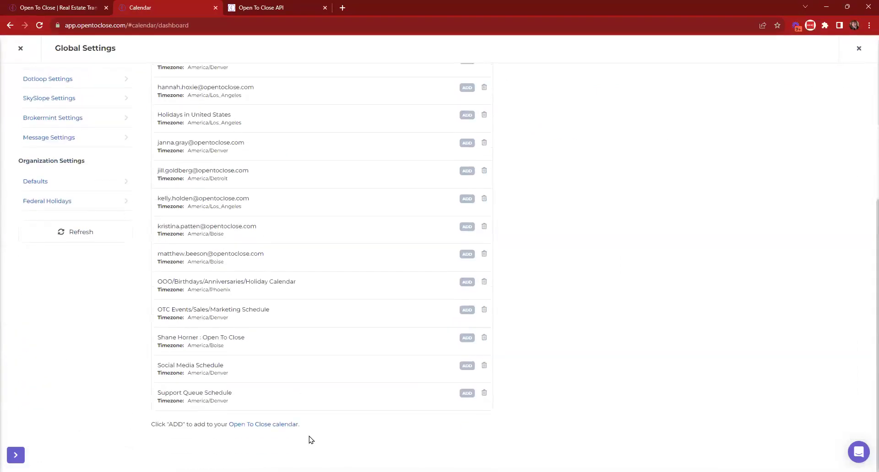
scroll(309, 440, up, 5)
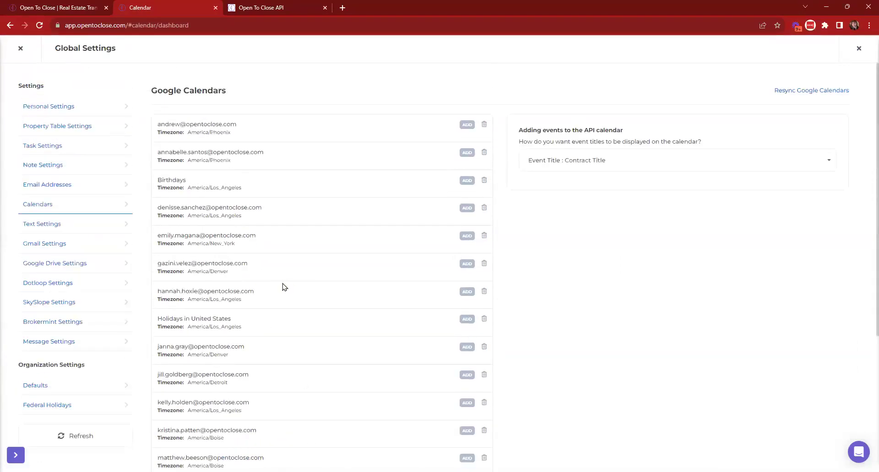
drag(154, 297, 270, 290)
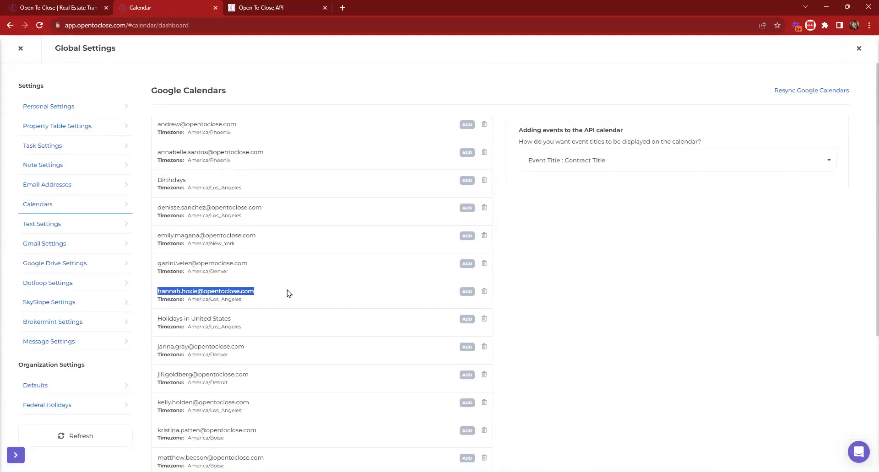
scroll(298, 114, down, 5)
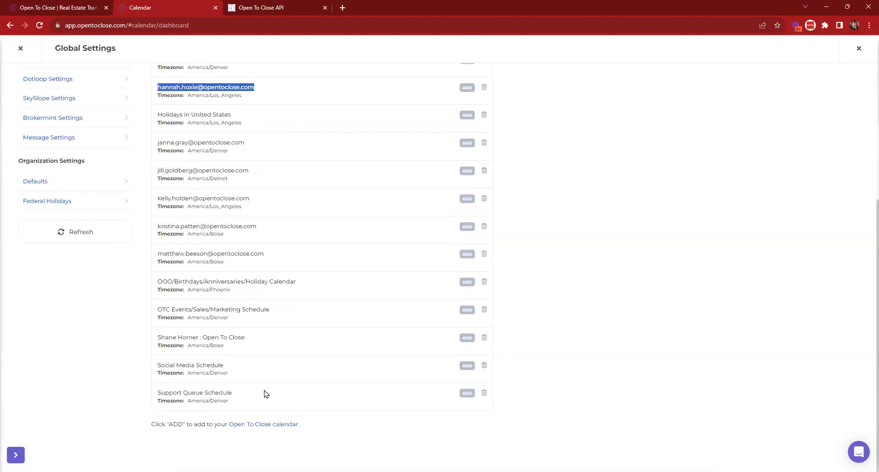
scroll(263, 381, up, 5)
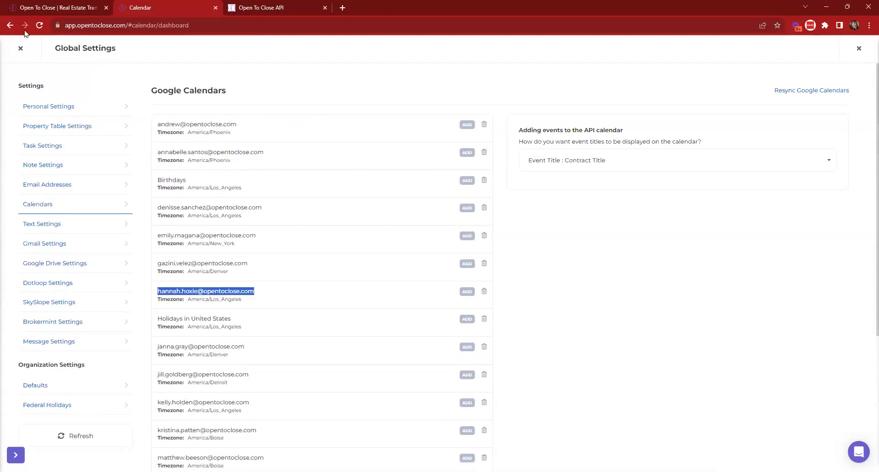
click(20, 48)
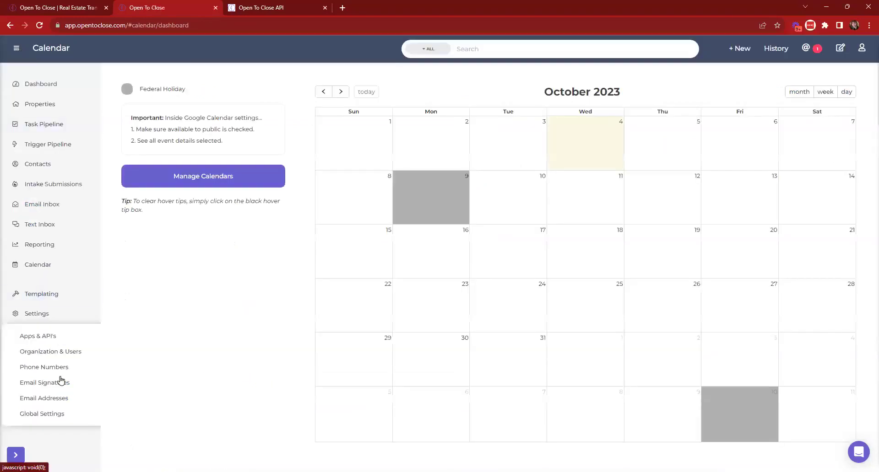
- Open the Calendars section of Global Settings and review the Google calendars available to add to the Open To Close calendar
click(42, 413)
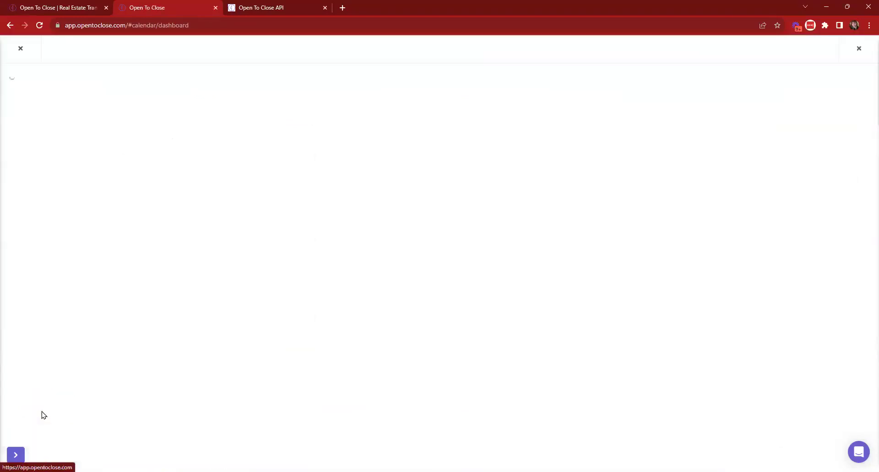
click(63, 208)
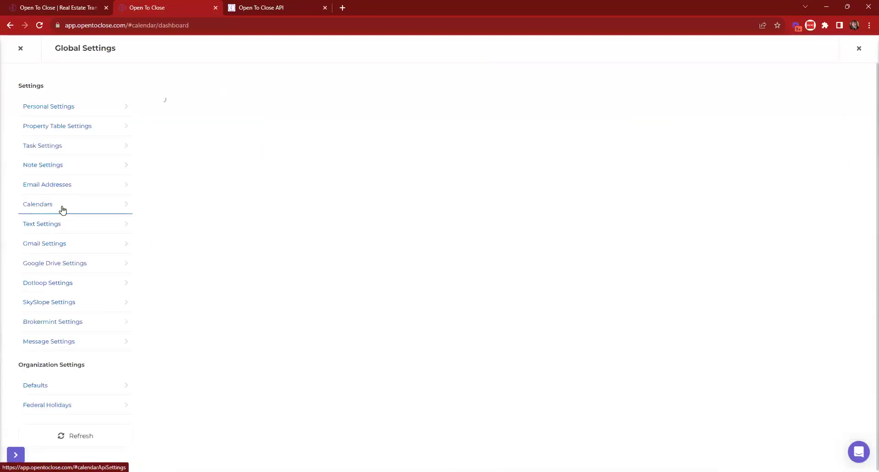
scroll(365, 88, down, 5)
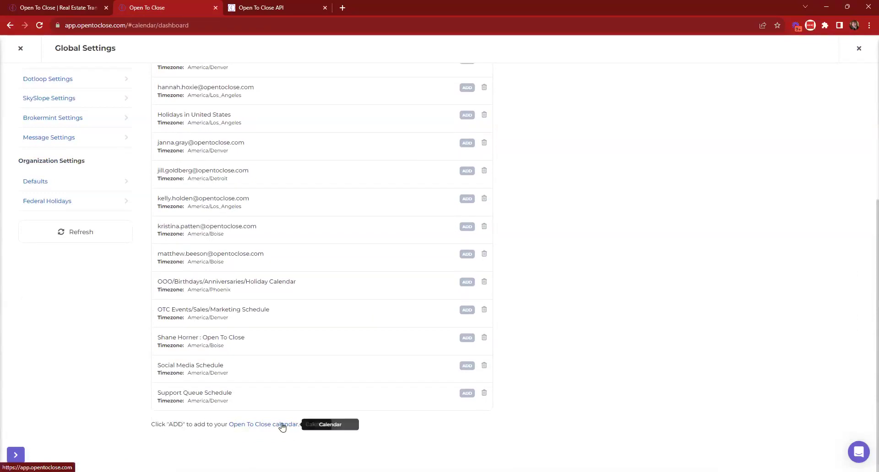
scroll(616, 190, up, 5)
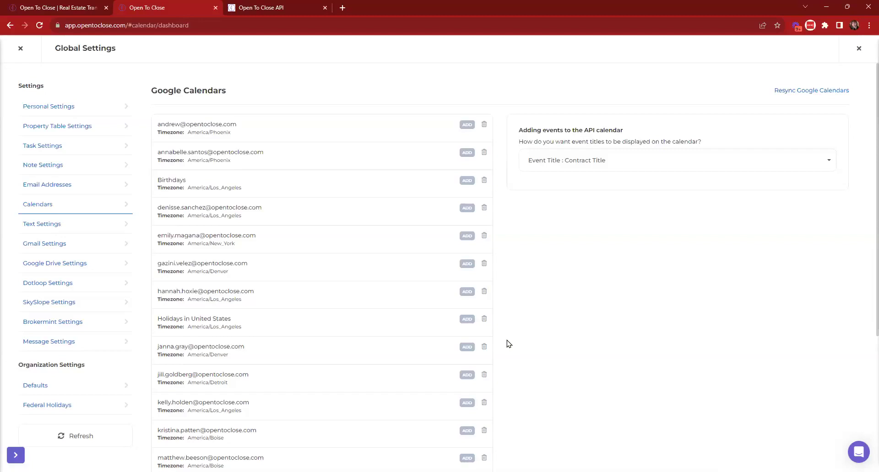
- Leave Global Settings for the dashboard, and open the support messenger briefly before closing it
click(13, 53)
click(27, 86)
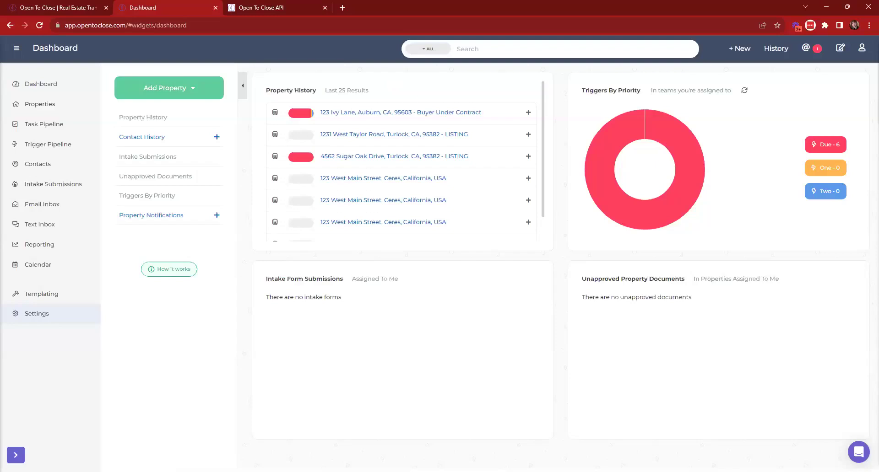
click(858, 452)
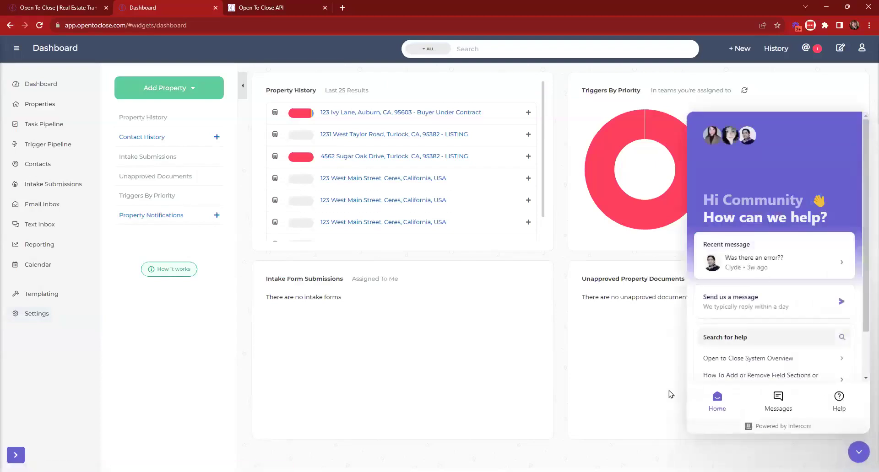
click(858, 452)
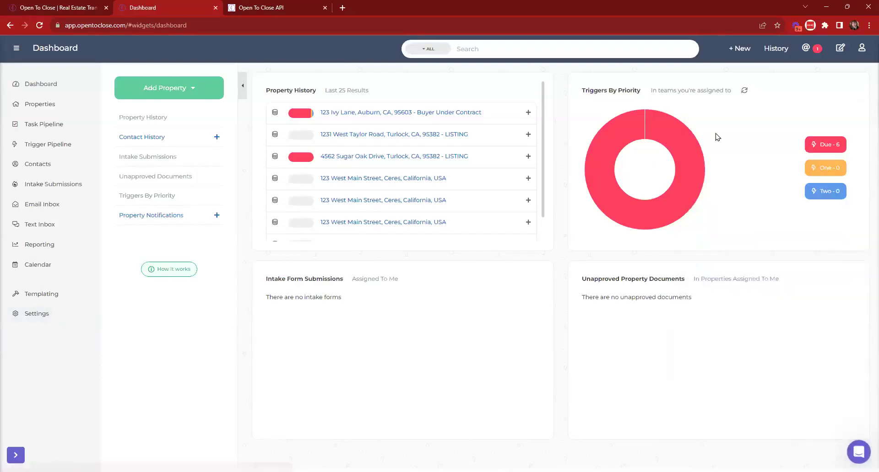
- Open the Webinars page on the Open To Close website and review the Workshop Wednesday and Group Setup training sessions
click(54, 6)
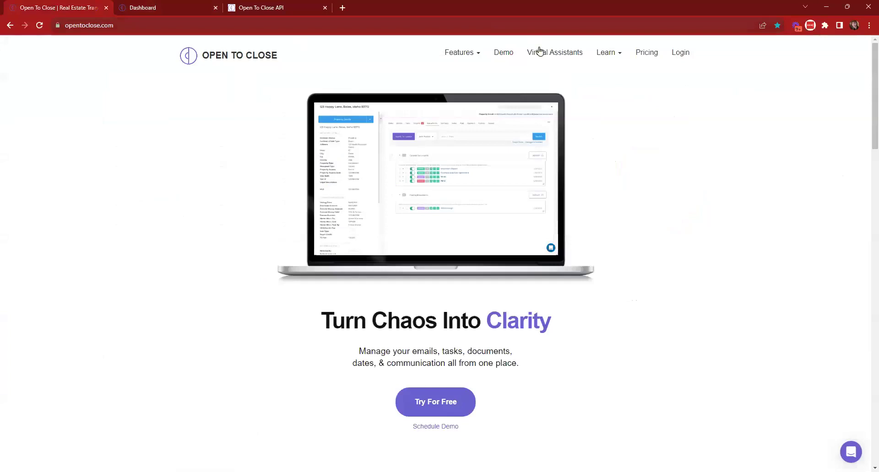
mouse_move(616, 52)
click(578, 90)
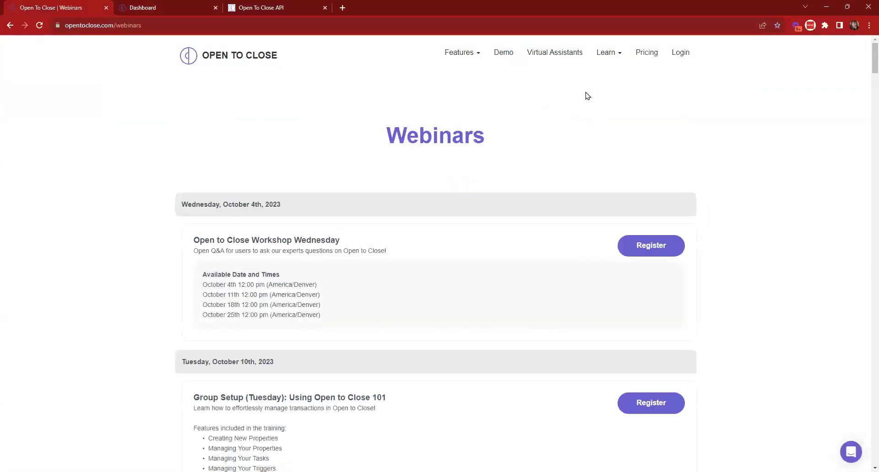
scroll(588, 95, down, 4)
drag(387, 213, 175, 210)
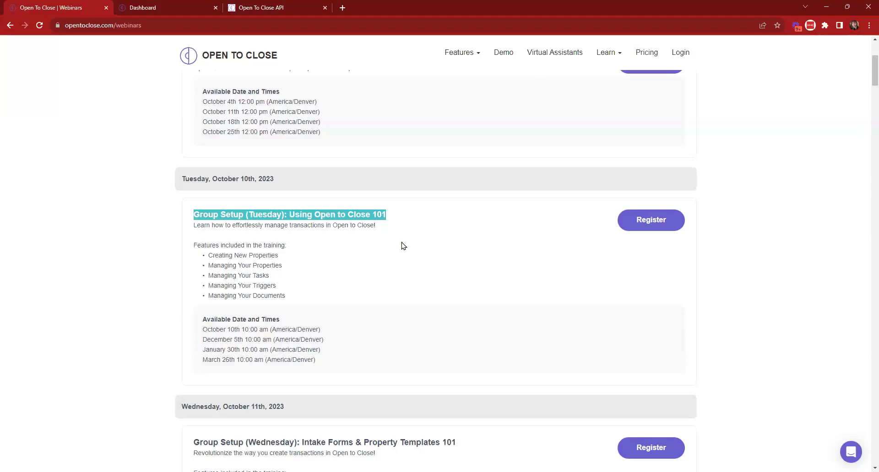
scroll(399, 234, down, 6)
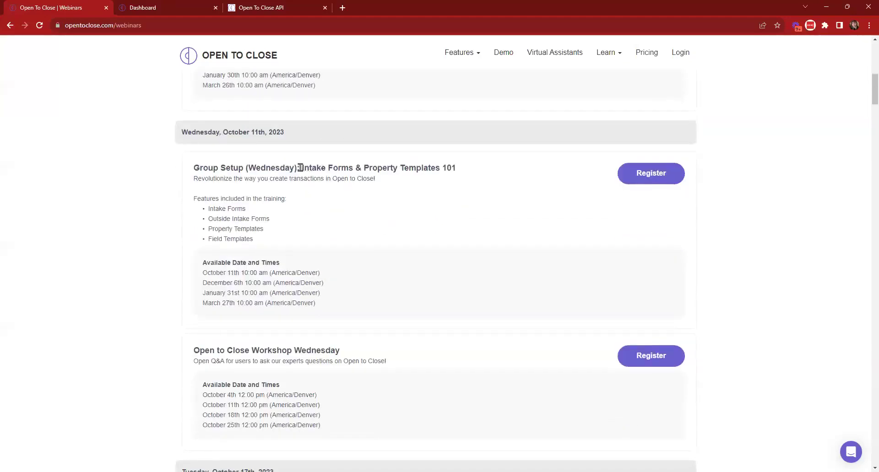
drag(298, 168, 465, 169)
click(462, 182)
- Return to the Open To Close website's home page and close the Open To Close API page
scroll(463, 182, up, 10)
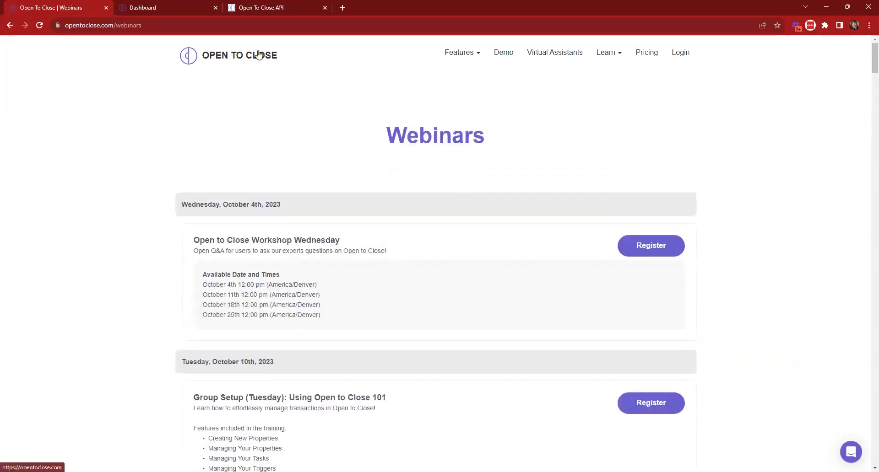
click(258, 55)
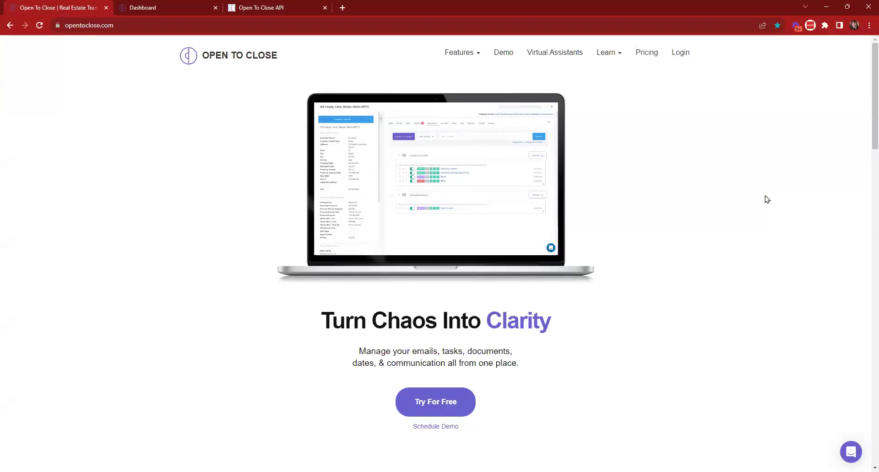
click(325, 8)
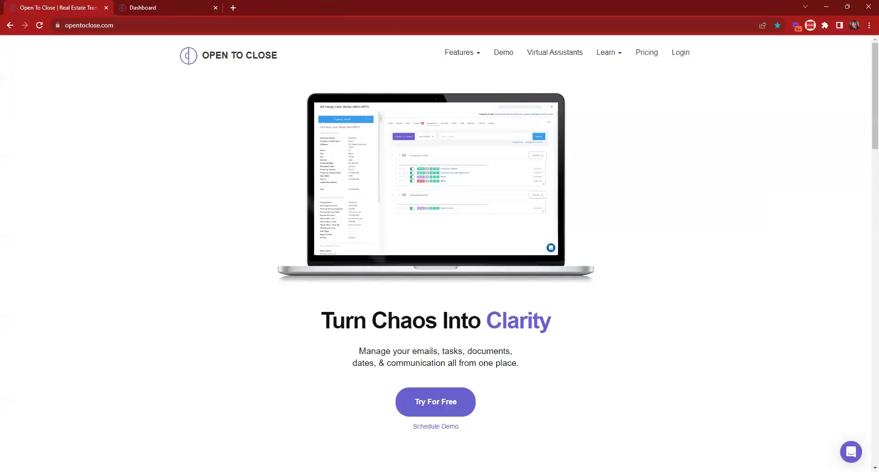